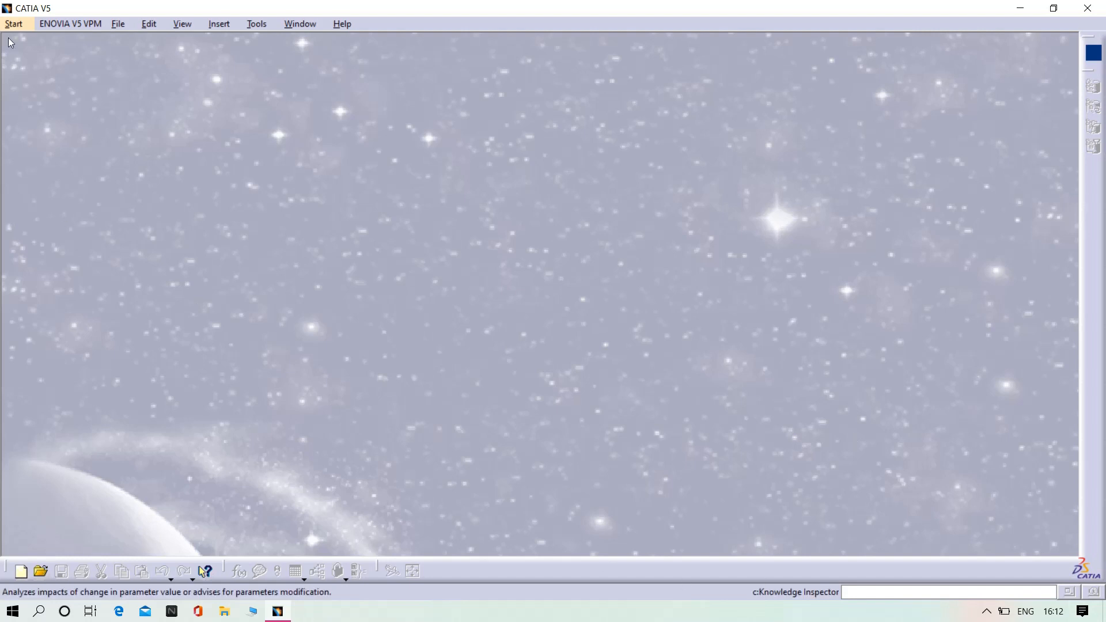
Step: Start a new assembly product in the Assembly Design workbench
{"action": "left_click", "coordinate": [22, 29]}
{"action": "mouse_move", "coordinate": [101, 57]}
{"action": "left_click", "coordinate": [288, 74]}
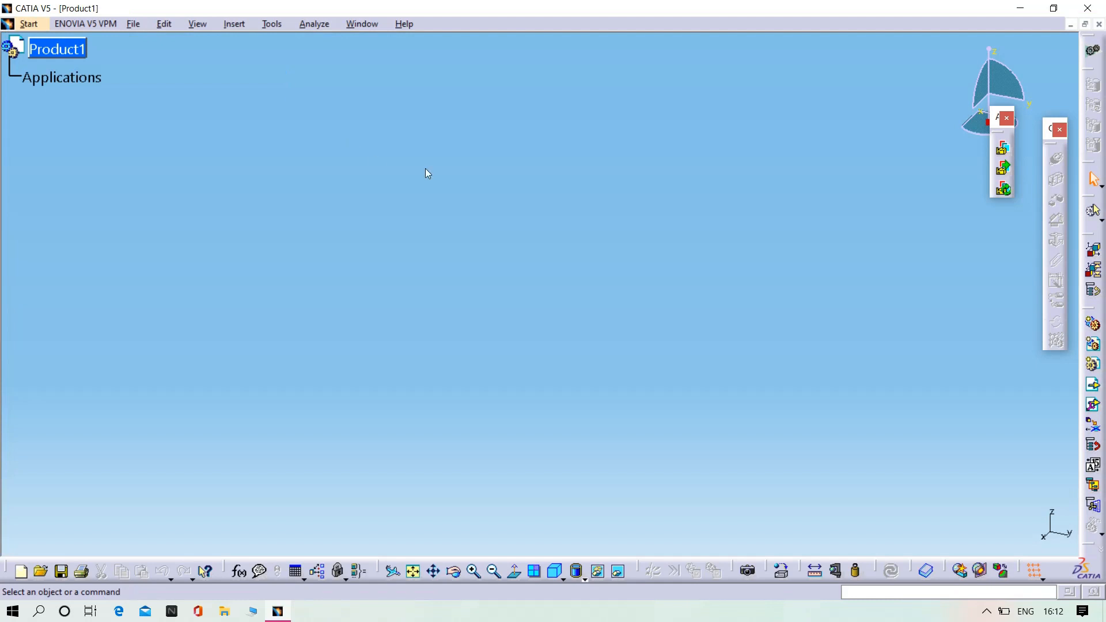
Step: Insert the existing parts base, head, motor 02 and tool holdar from the drilling machine folder into Product1
{"action": "right_click", "coordinate": [53, 54]}
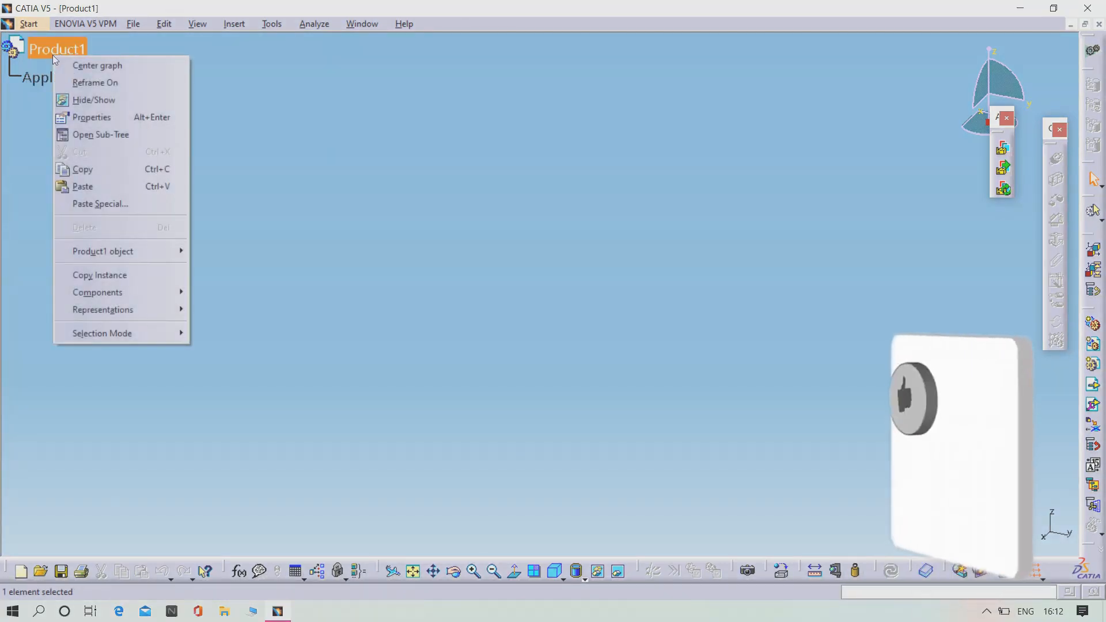
{"action": "mouse_move", "coordinate": [173, 292]}
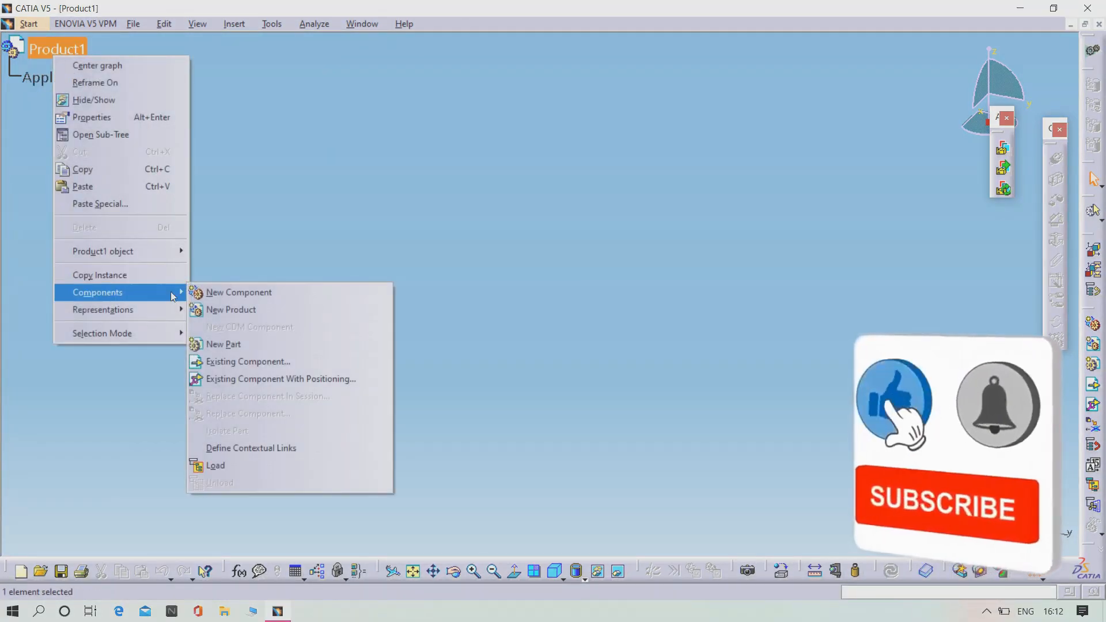
{"action": "left_click", "coordinate": [234, 361]}
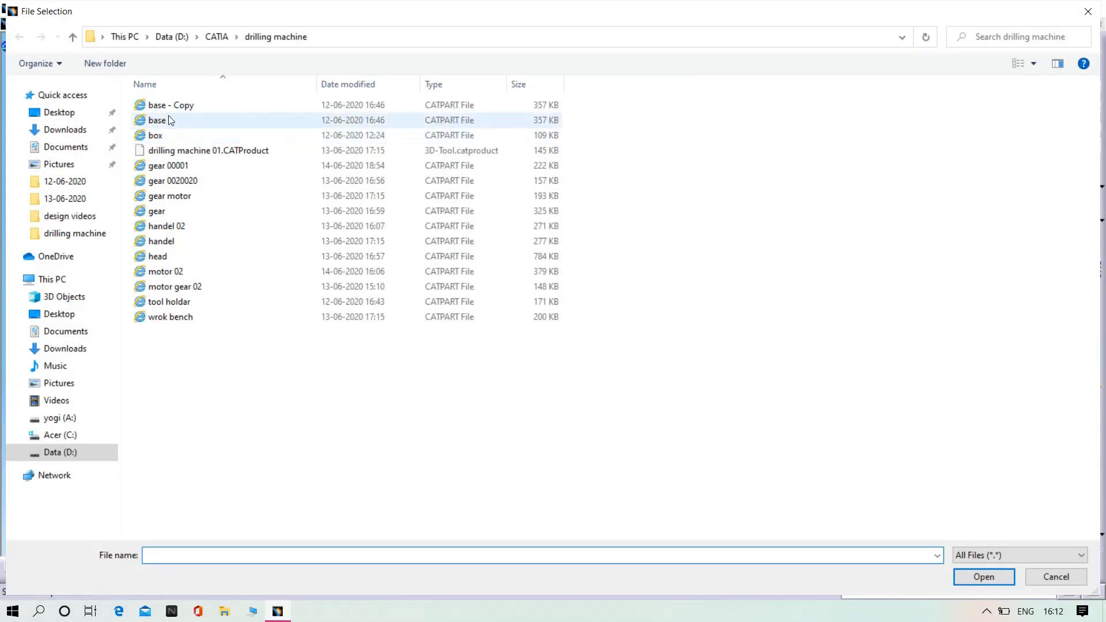
{"action": "left_click", "coordinate": [170, 119]}
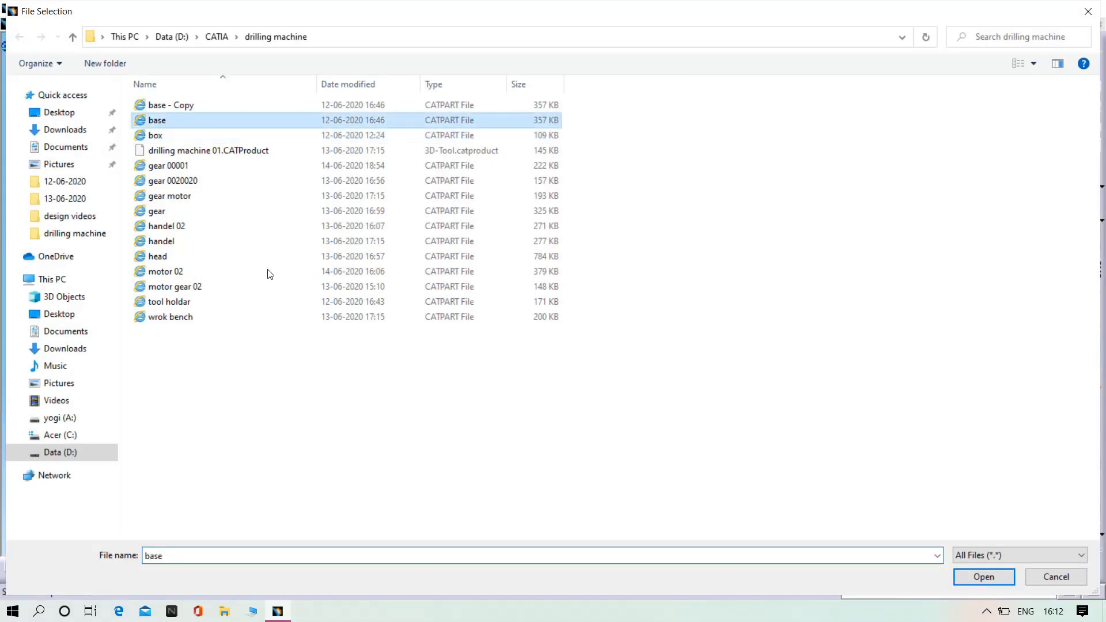
{"action": "left_click", "coordinate": [167, 256], "text": "ctrl"}
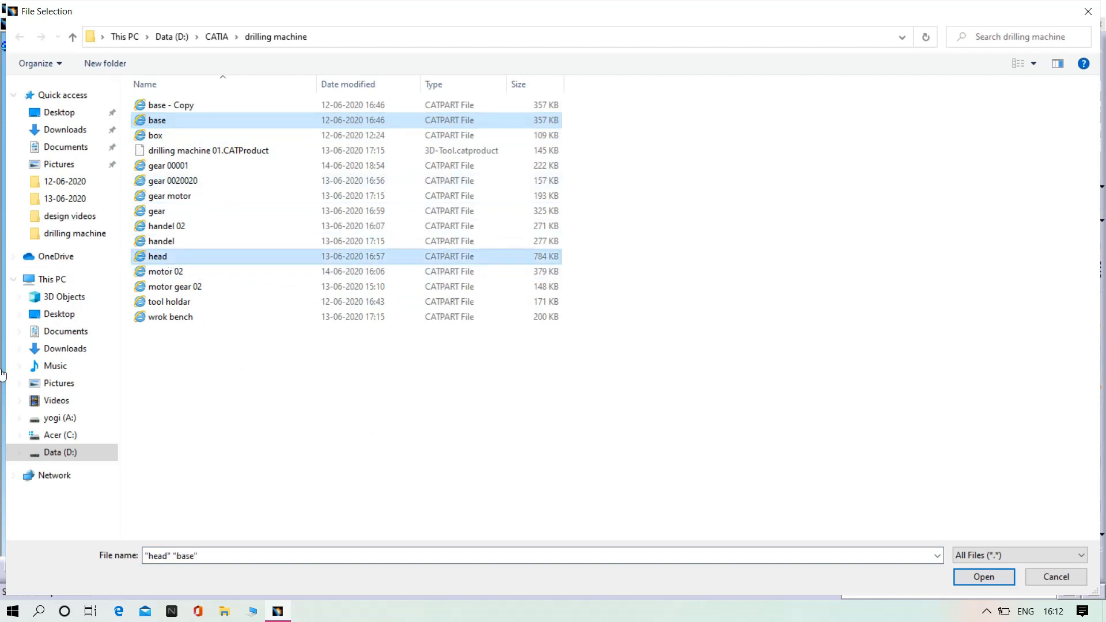
{"action": "left_click", "coordinate": [167, 272], "text": "ctrl"}
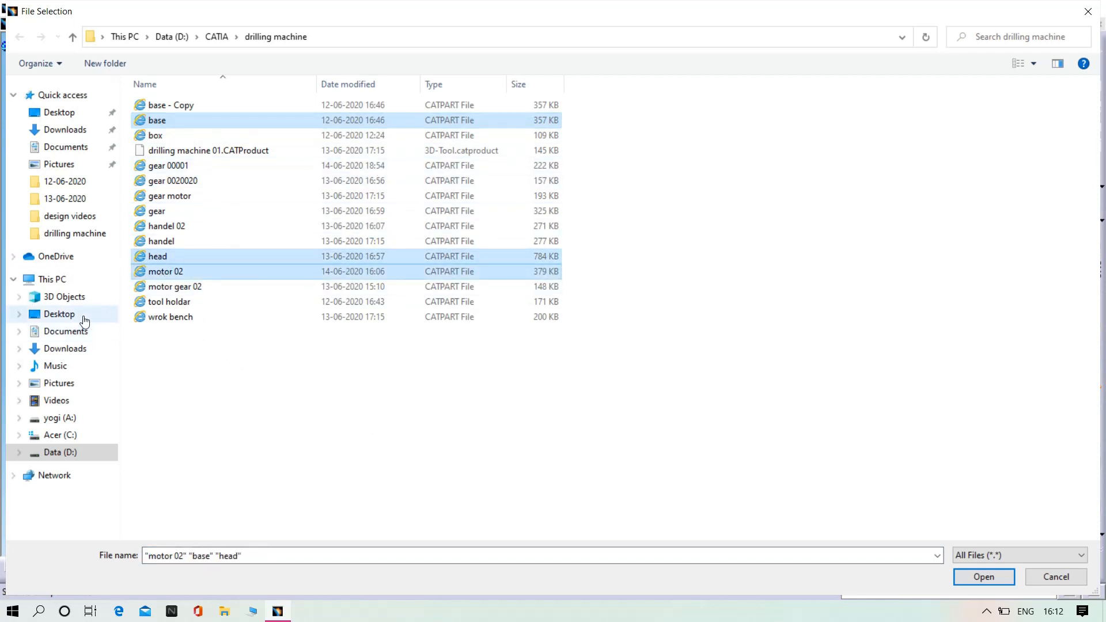
{"action": "left_click", "coordinate": [169, 302], "text": "ctrl"}
{"action": "left_click", "coordinate": [977, 575]}
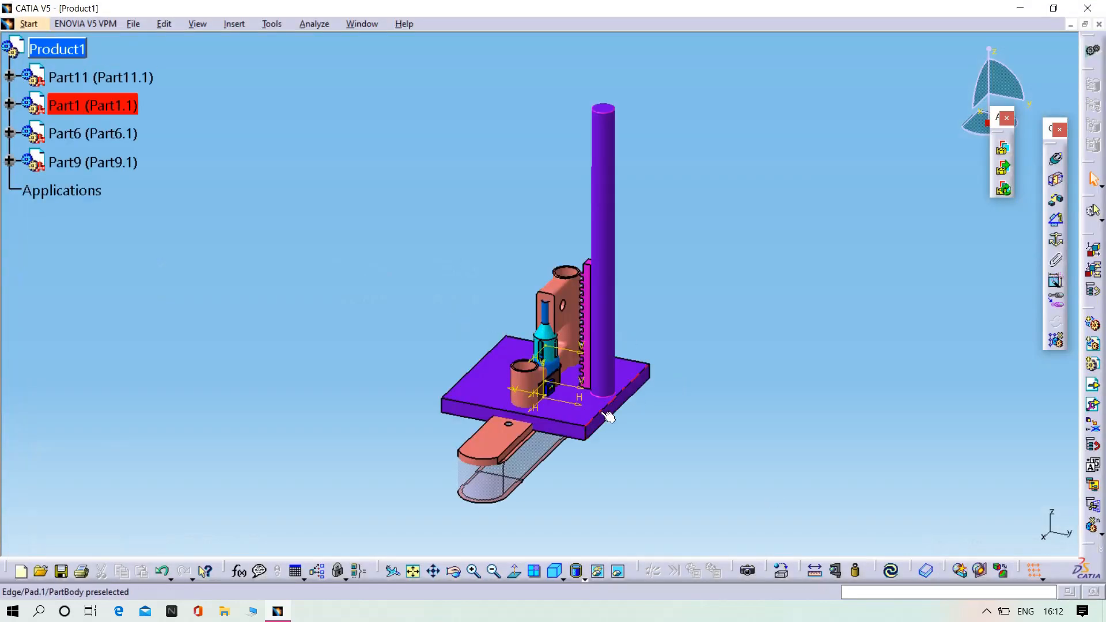
Step: Manipulate the head, tool holder and motor along the X axis so they stand clear of the base
{"action": "middle_click_drag", "start_coordinate": [605, 464], "coordinate": [645, 451], "text": "ctrl"}
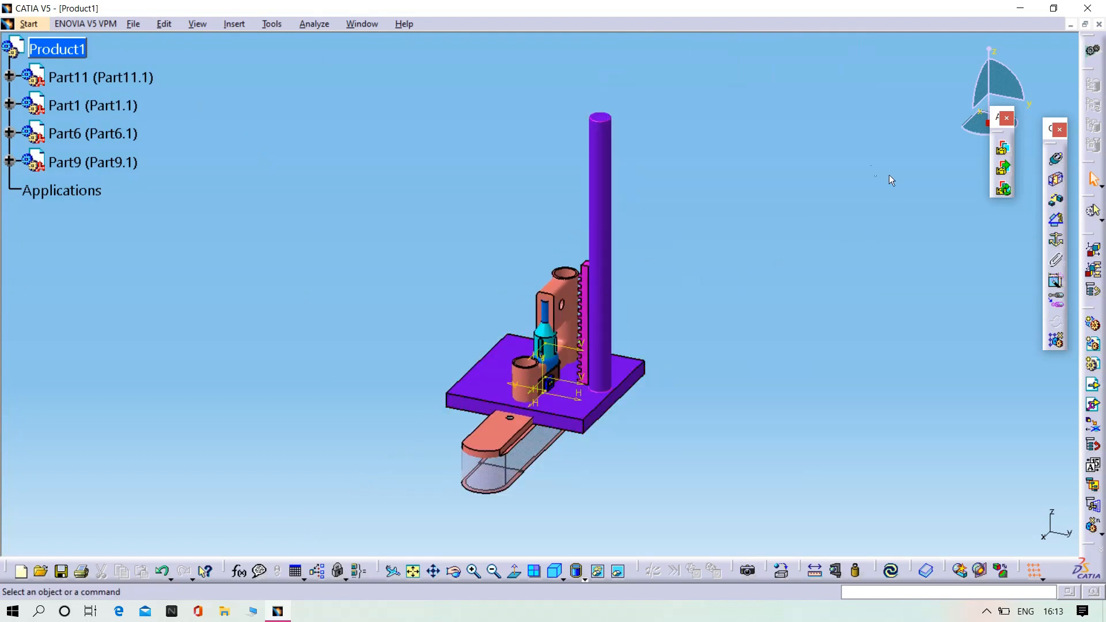
{"action": "middle_click_drag", "start_coordinate": [735, 215], "coordinate": [738, 238]}
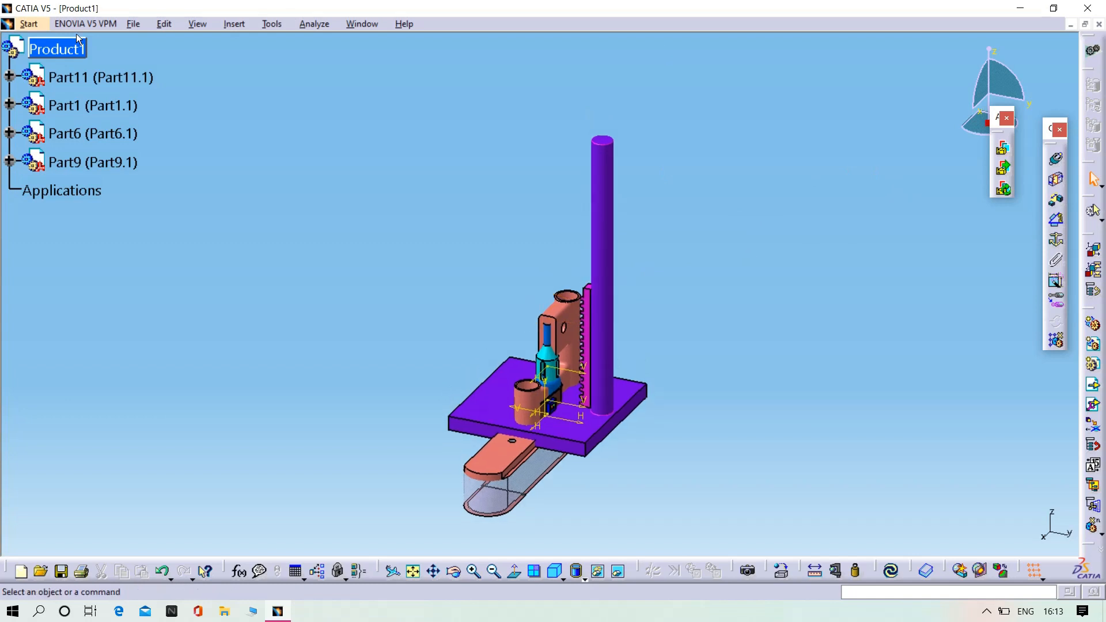
{"action": "left_click", "coordinate": [174, 26]}
{"action": "mouse_move", "coordinate": [208, 192]}
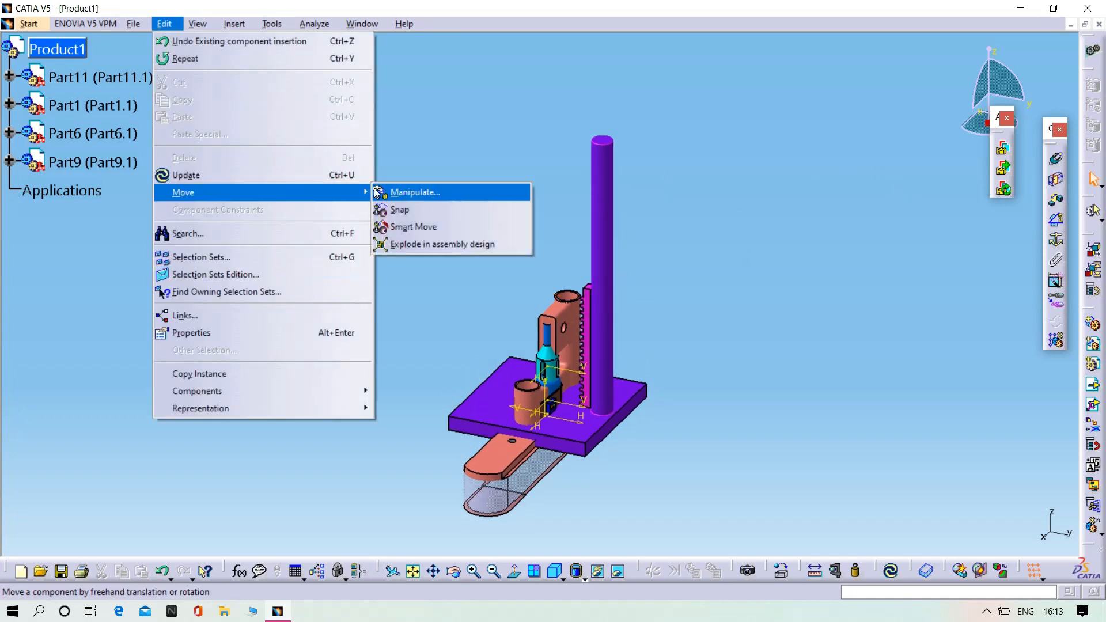
{"action": "left_click", "coordinate": [380, 192]}
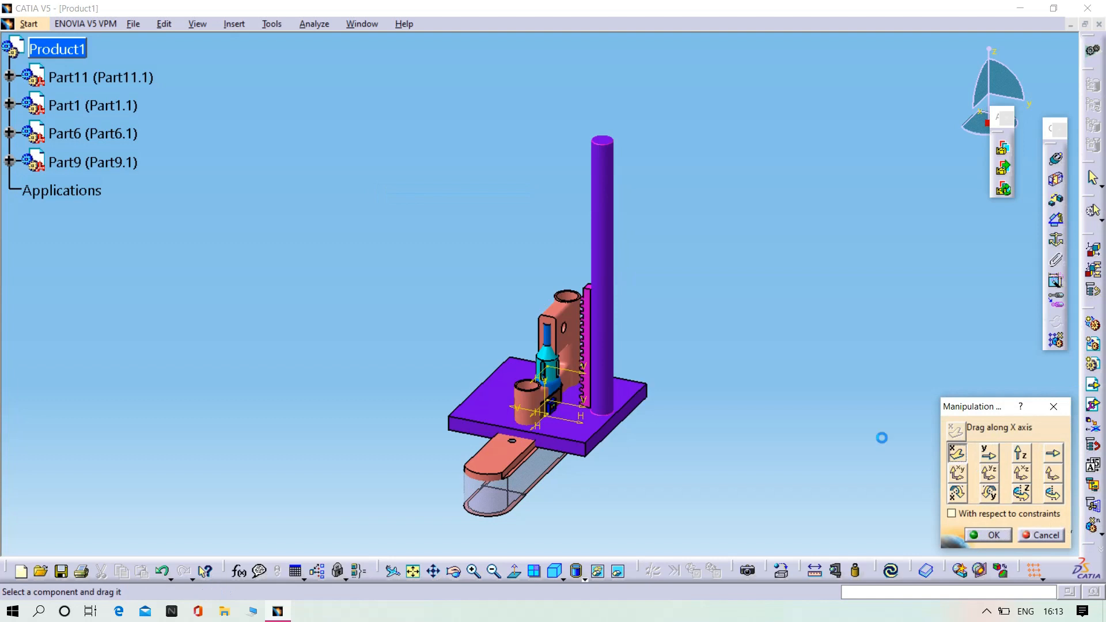
{"action": "left_click_drag", "start_coordinate": [523, 474], "coordinate": [772, 138]}
{"action": "left_click_drag", "start_coordinate": [553, 386], "coordinate": [368, 511]}
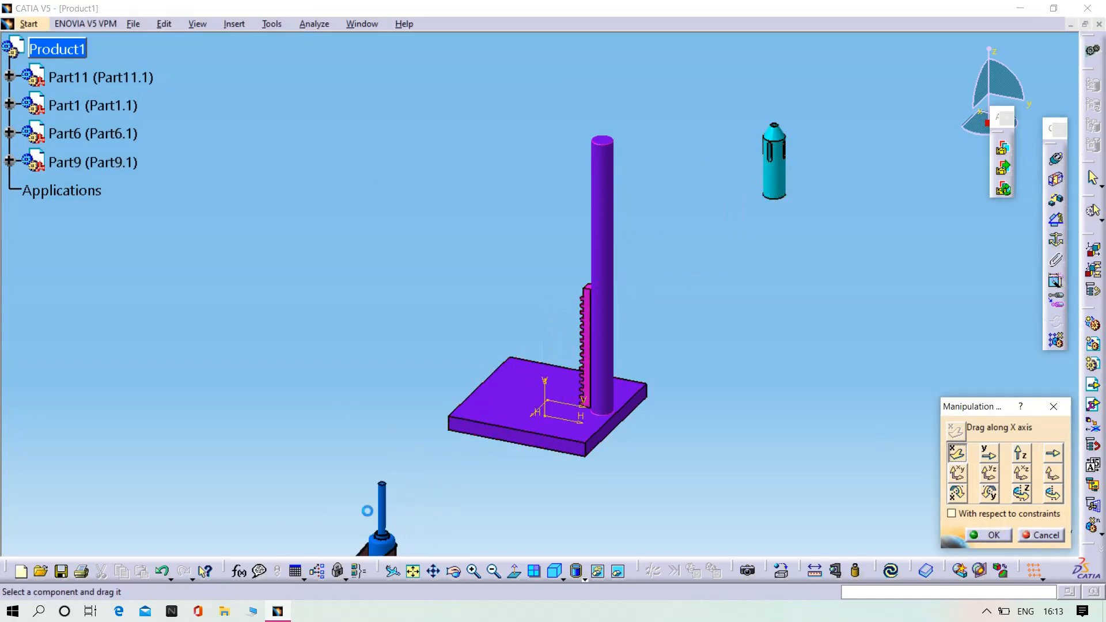
{"action": "left_click", "coordinate": [999, 531]}
Step: Rotate the head around the X axis so that its tubular arms point down and its belt housing is on top
{"action": "left_click", "coordinate": [558, 576]}
{"action": "middle_click_drag", "start_coordinate": [537, 489], "coordinate": [135, 46]}
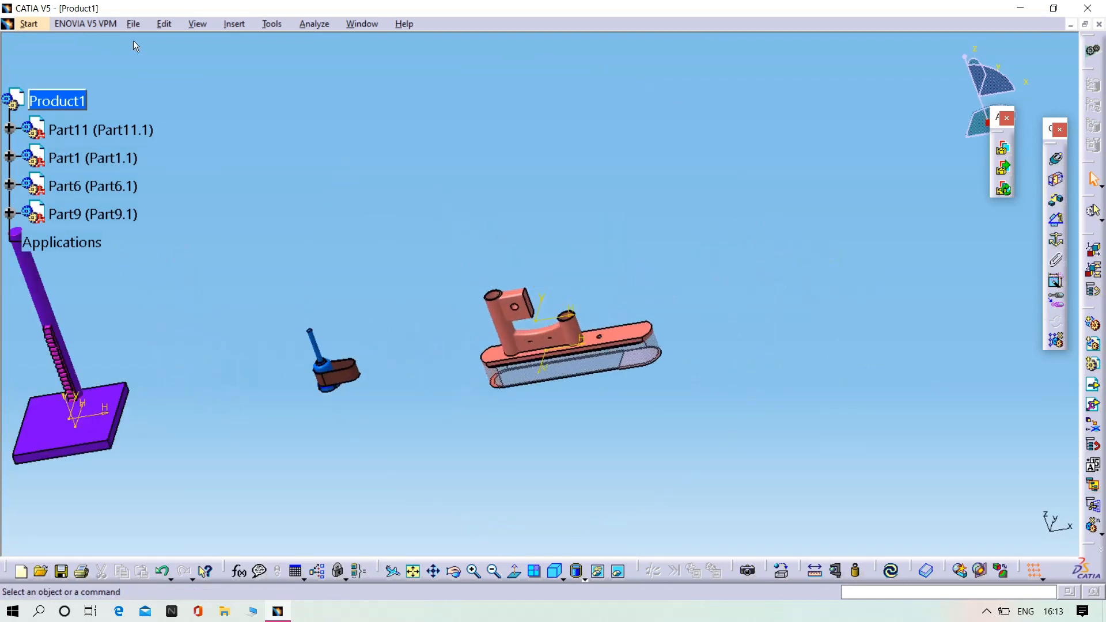
{"action": "left_click", "coordinate": [165, 24]}
{"action": "mouse_move", "coordinate": [214, 191]}
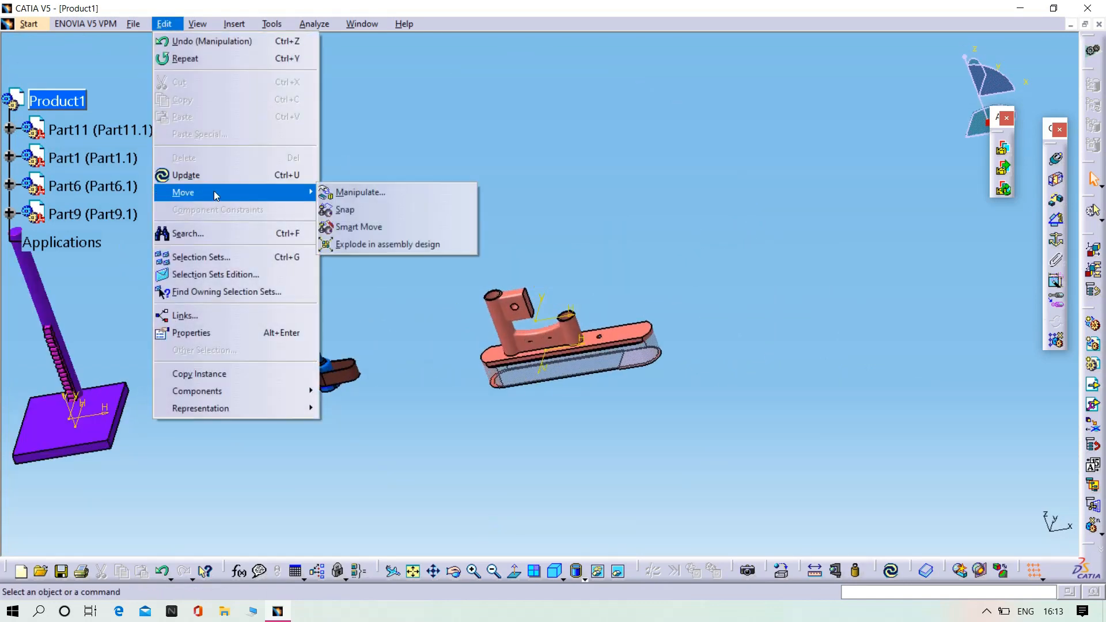
{"action": "left_click", "coordinate": [357, 190]}
{"action": "left_click_drag", "start_coordinate": [576, 354], "coordinate": [556, 446]}
{"action": "left_click", "coordinate": [989, 535]}
Step: Add a coincidence constraint between the head's column sleeve axis and the base column's axis, and update the assembly
{"action": "middle_click_drag", "start_coordinate": [612, 484], "coordinate": [754, 392]}
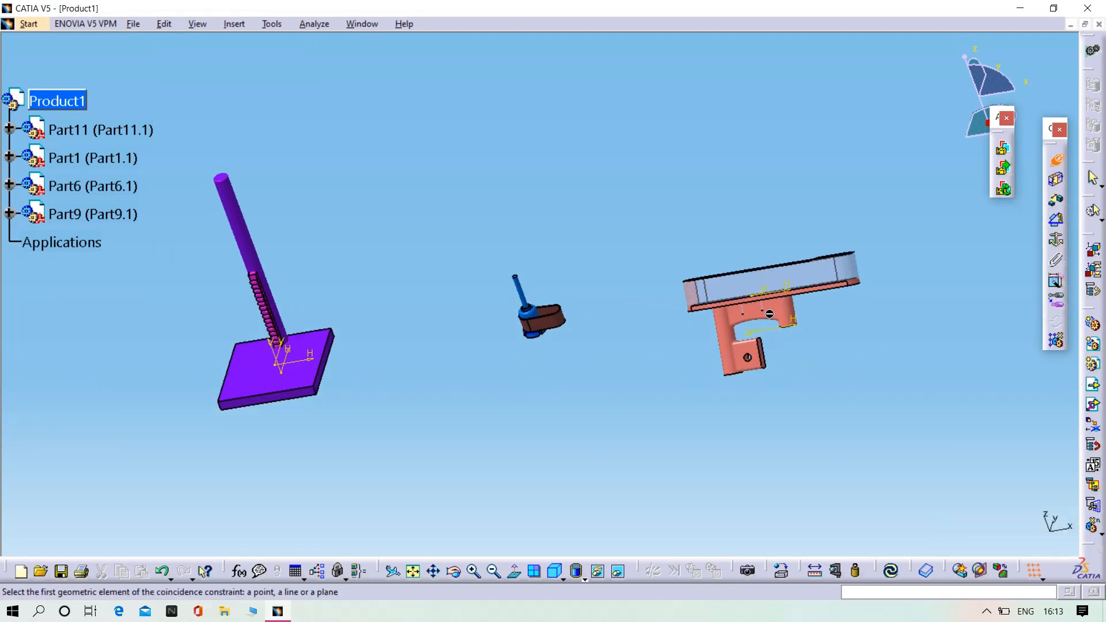
{"action": "left_click", "coordinate": [794, 317]}
{"action": "middle_click_drag", "start_coordinate": [521, 326], "coordinate": [728, 402]}
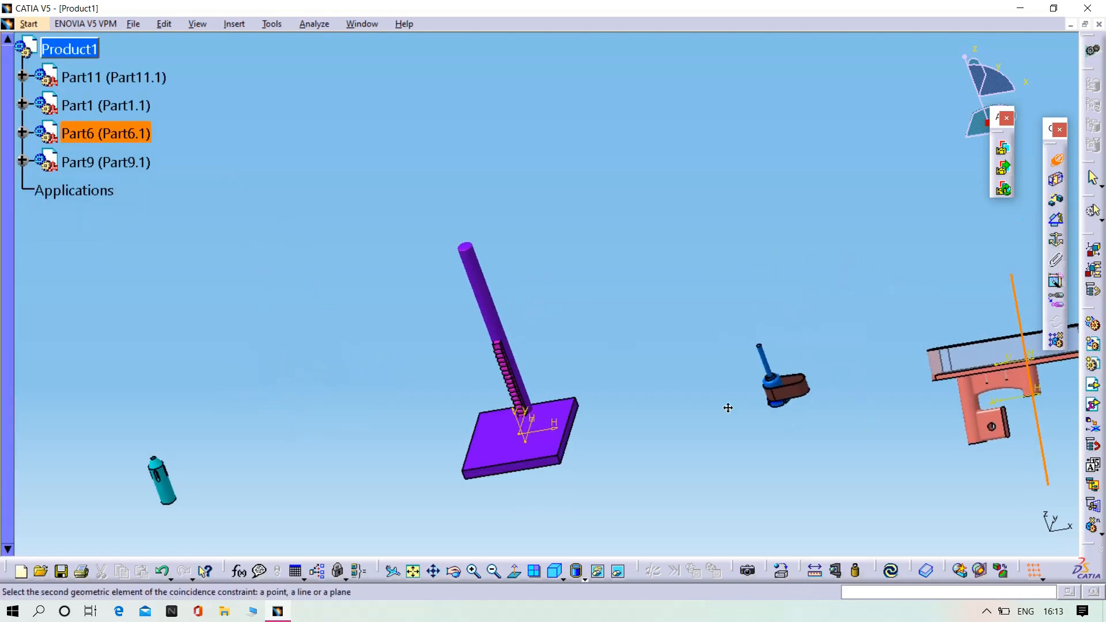
{"action": "left_click", "coordinate": [478, 285]}
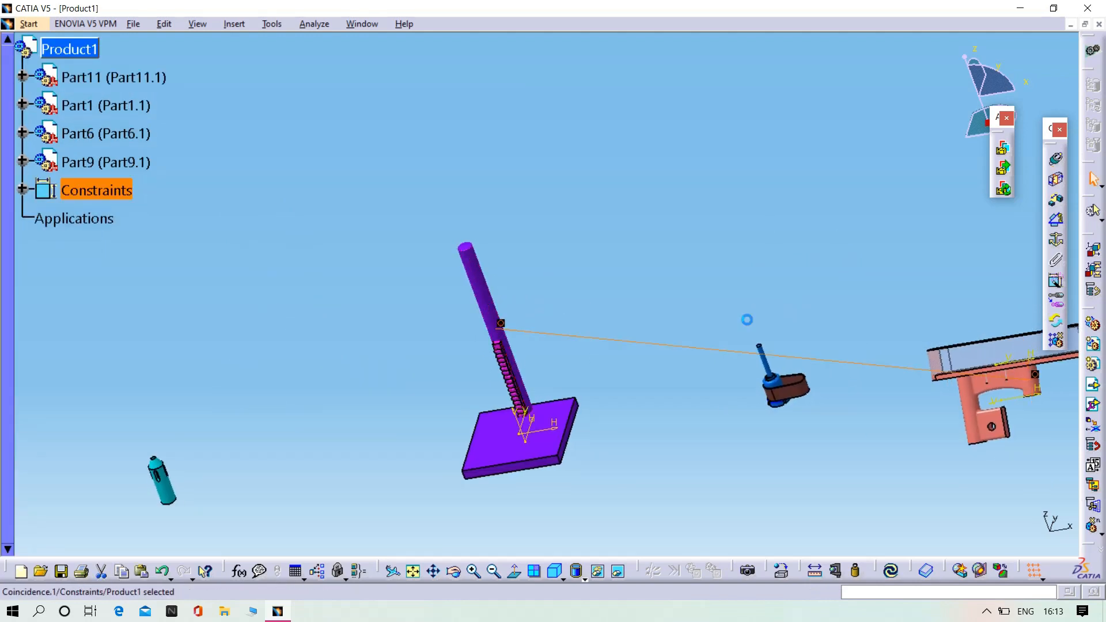
{"action": "left_click", "coordinate": [892, 572]}
Step: Move the head along the Z axis up to the upper end of the base column
{"action": "left_click", "coordinate": [169, 26]}
{"action": "mouse_move", "coordinate": [229, 191]}
{"action": "left_click", "coordinate": [403, 192]}
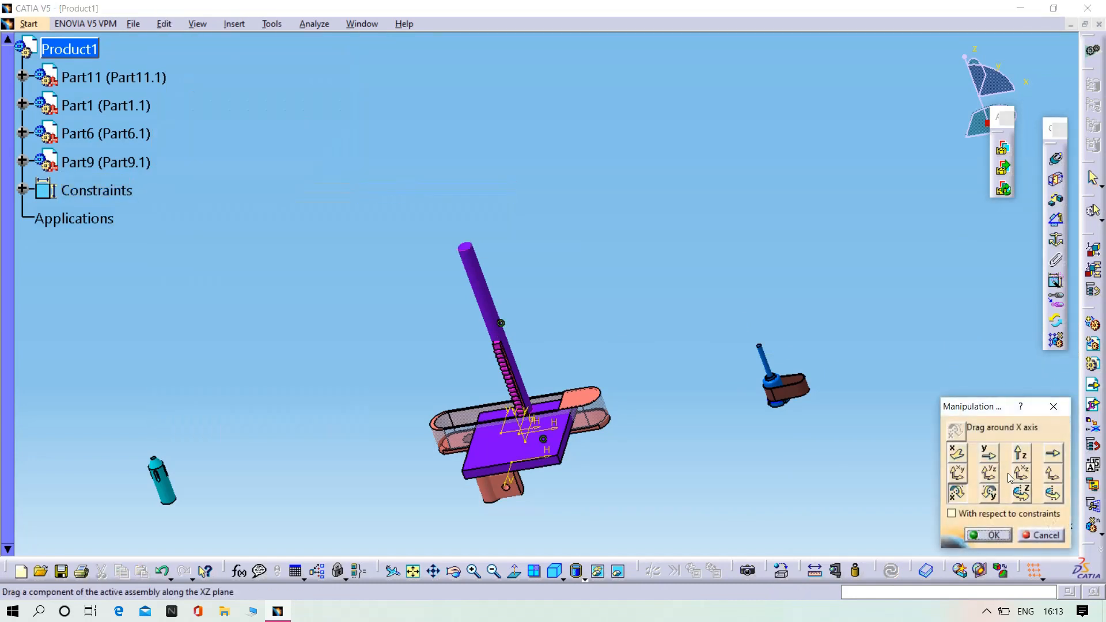
{"action": "left_click", "coordinate": [1021, 454]}
{"action": "left_click_drag", "start_coordinate": [578, 399], "coordinate": [518, 212]}
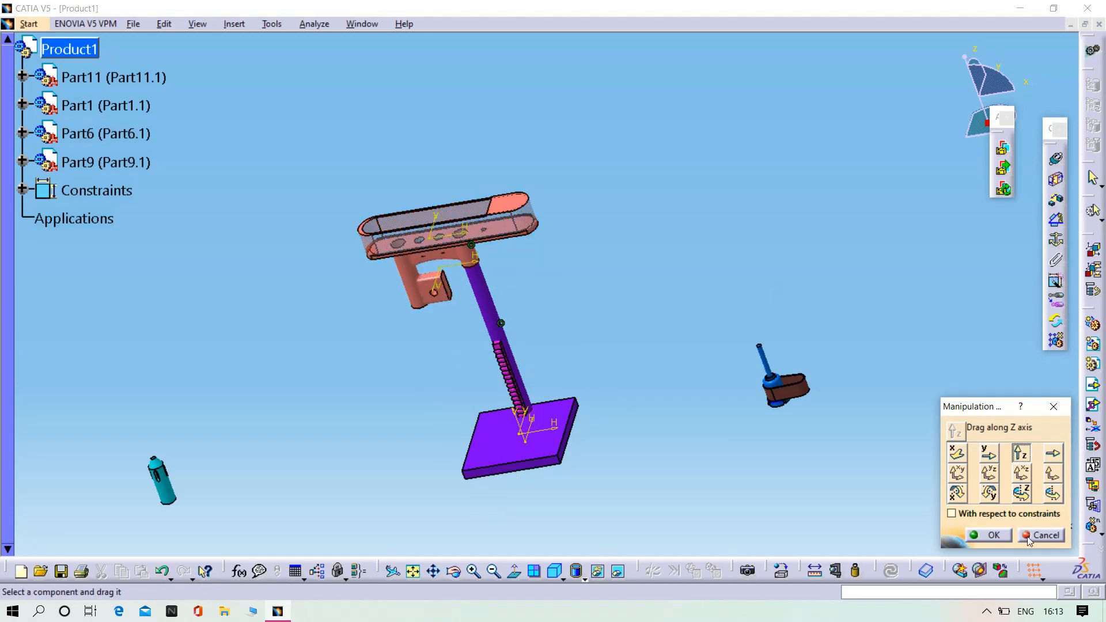
{"action": "left_click", "coordinate": [986, 536]}
Step: Make the axis of the motor bracket's rounded end coincident with the base column's axis, and update the assembly
{"action": "middle_click_drag", "start_coordinate": [299, 406], "coordinate": [781, 366]}
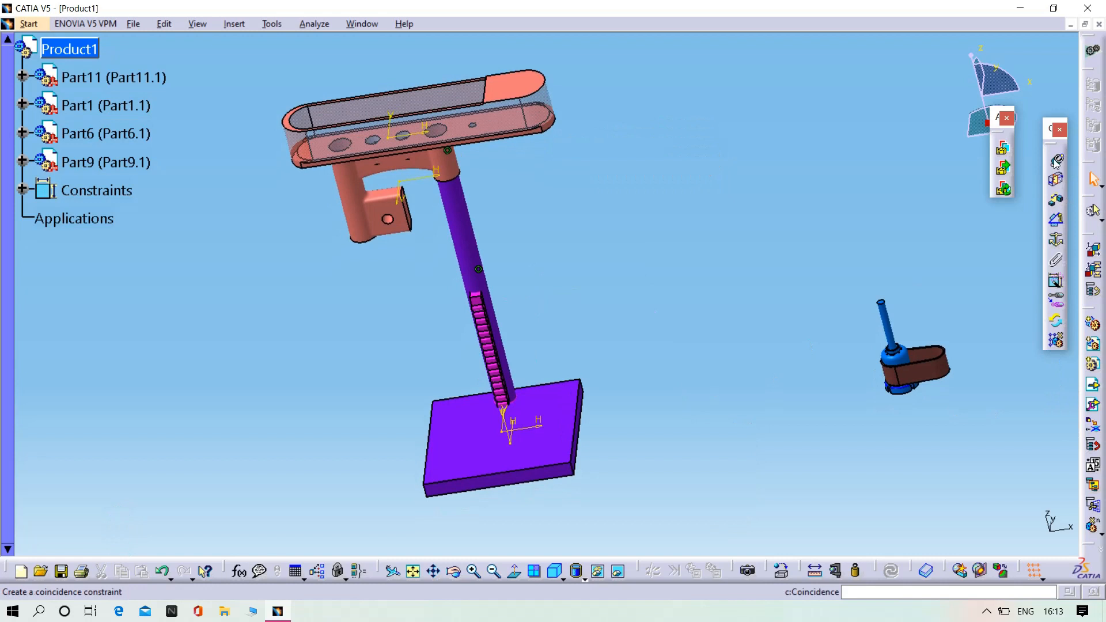
{"action": "middle_click_drag", "start_coordinate": [682, 457], "coordinate": [553, 334]}
{"action": "middle_click_drag", "start_coordinate": [720, 370], "coordinate": [637, 354]}
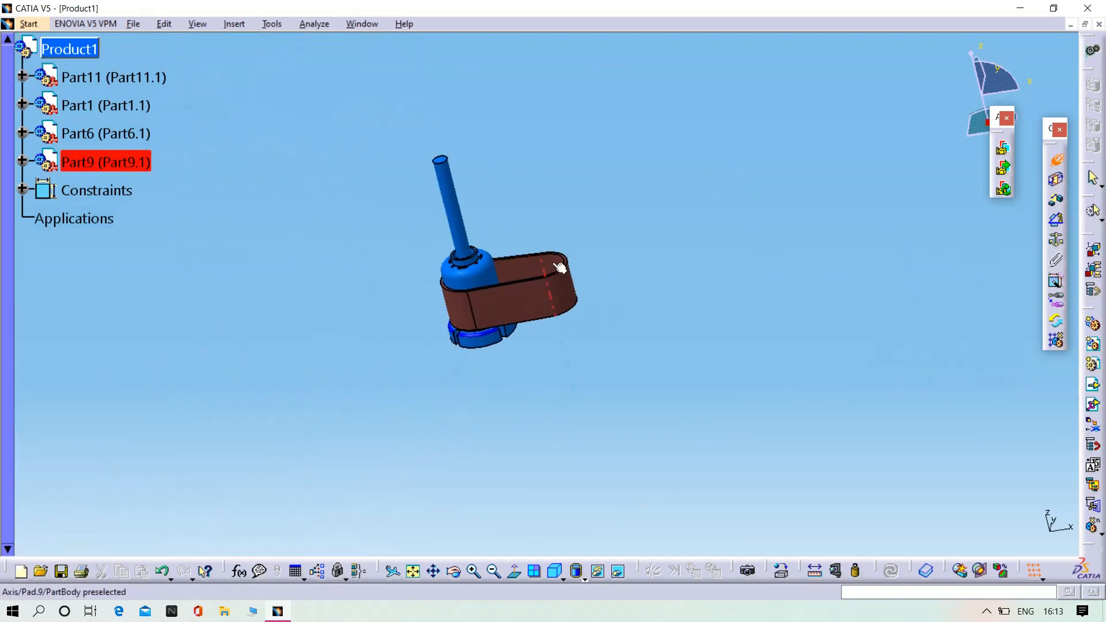
{"action": "left_click", "coordinate": [552, 267]}
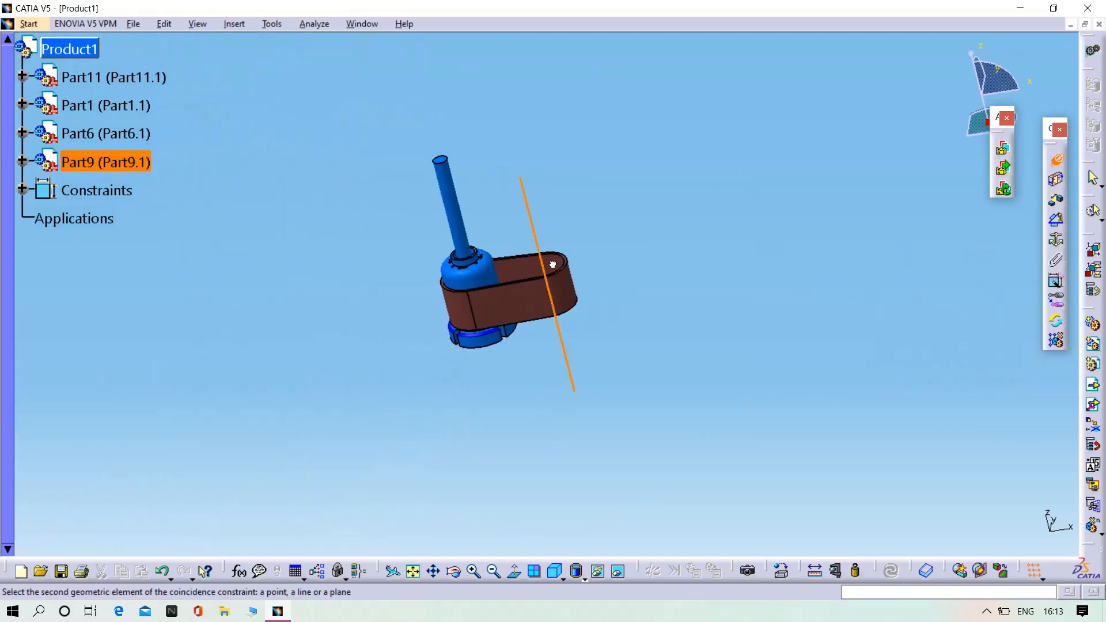
{"action": "middle_click_drag", "start_coordinate": [552, 266], "coordinate": [942, 313]}
{"action": "left_click", "coordinate": [262, 95]}
{"action": "middle_click_drag", "start_coordinate": [271, 99], "coordinate": [475, 320]}
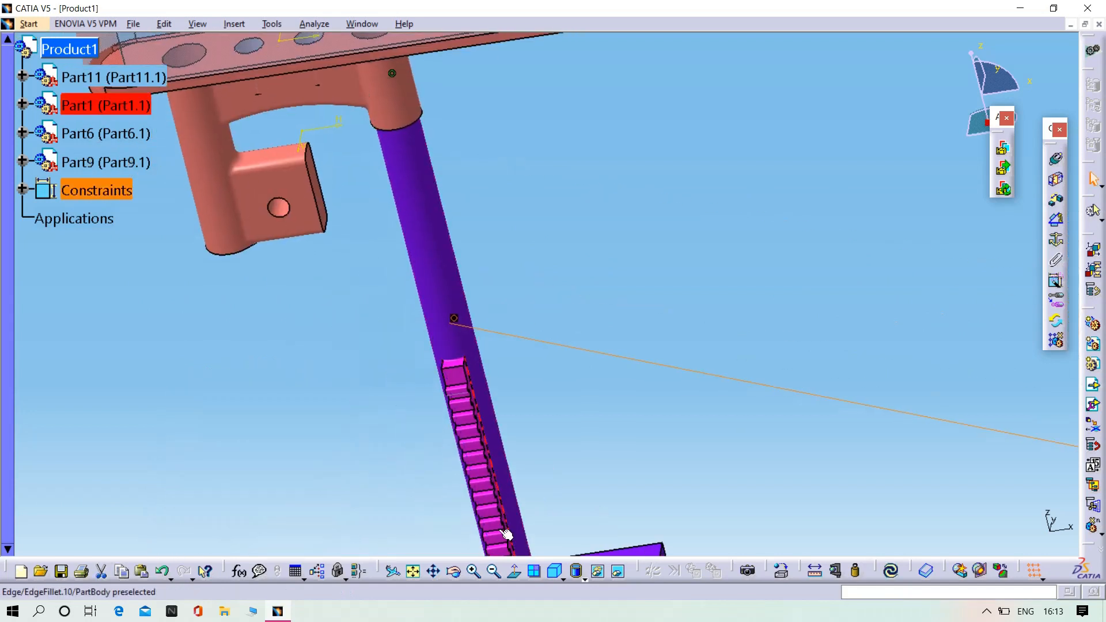
{"action": "left_click", "coordinate": [893, 573]}
Step: Swing the motor around the column with rotation about any axis, to the side opposite the head's spindle arm
{"action": "middle_click_drag", "start_coordinate": [628, 403], "coordinate": [617, 273]}
{"action": "left_click", "coordinate": [160, 25]}
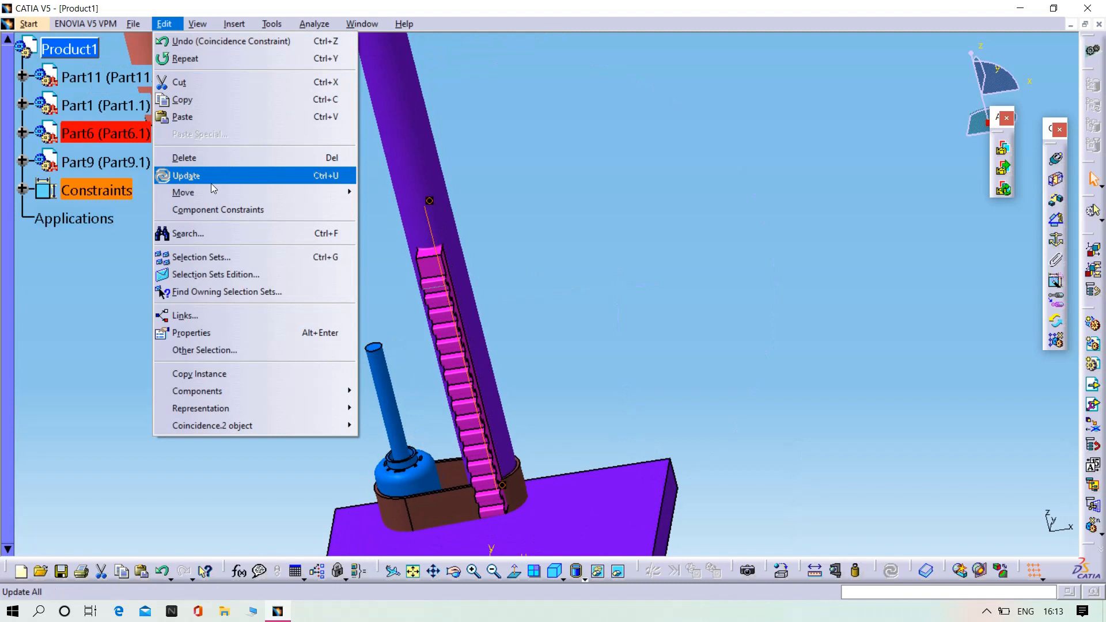
{"action": "mouse_move", "coordinate": [212, 192]}
{"action": "left_click", "coordinate": [409, 193]}
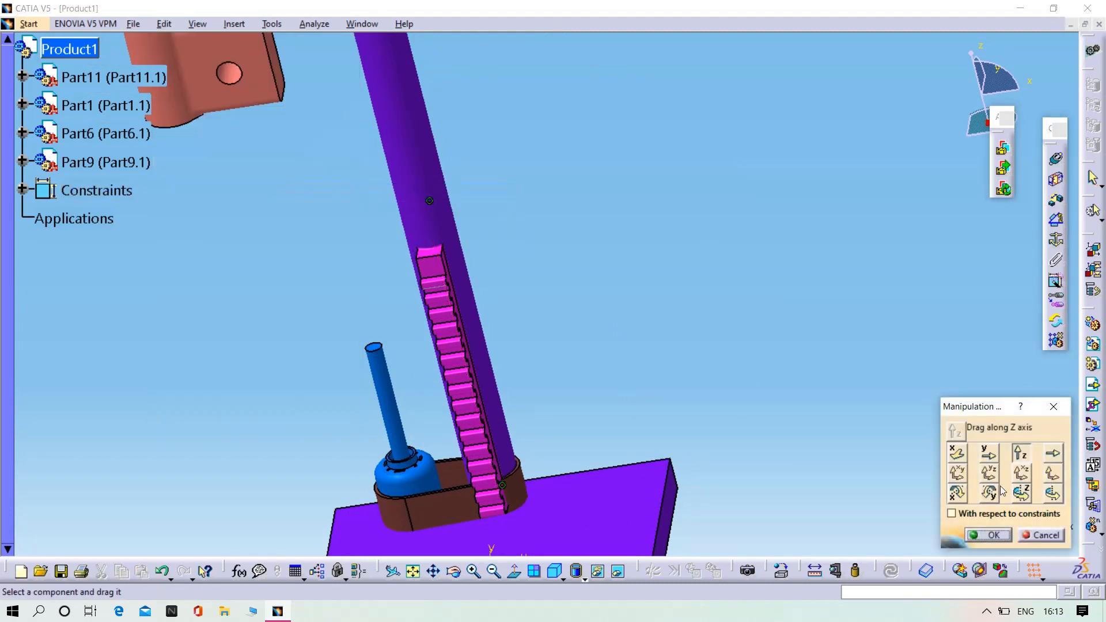
{"action": "left_click", "coordinate": [1053, 495]}
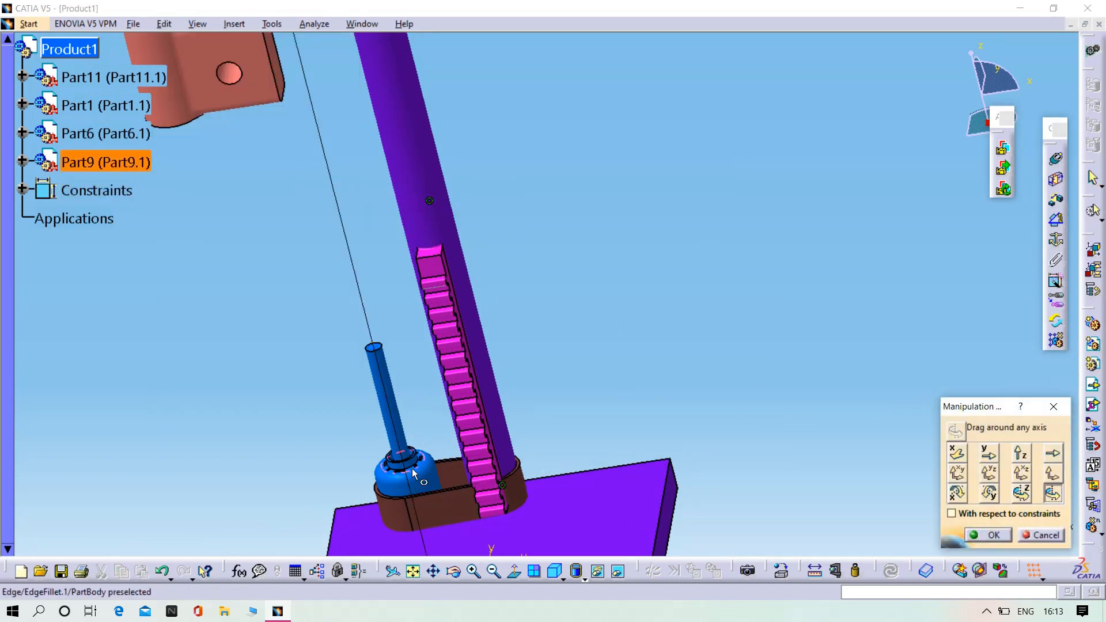
{"action": "left_click_drag", "start_coordinate": [522, 482], "coordinate": [655, 425]}
{"action": "left_click", "coordinate": [993, 537]}
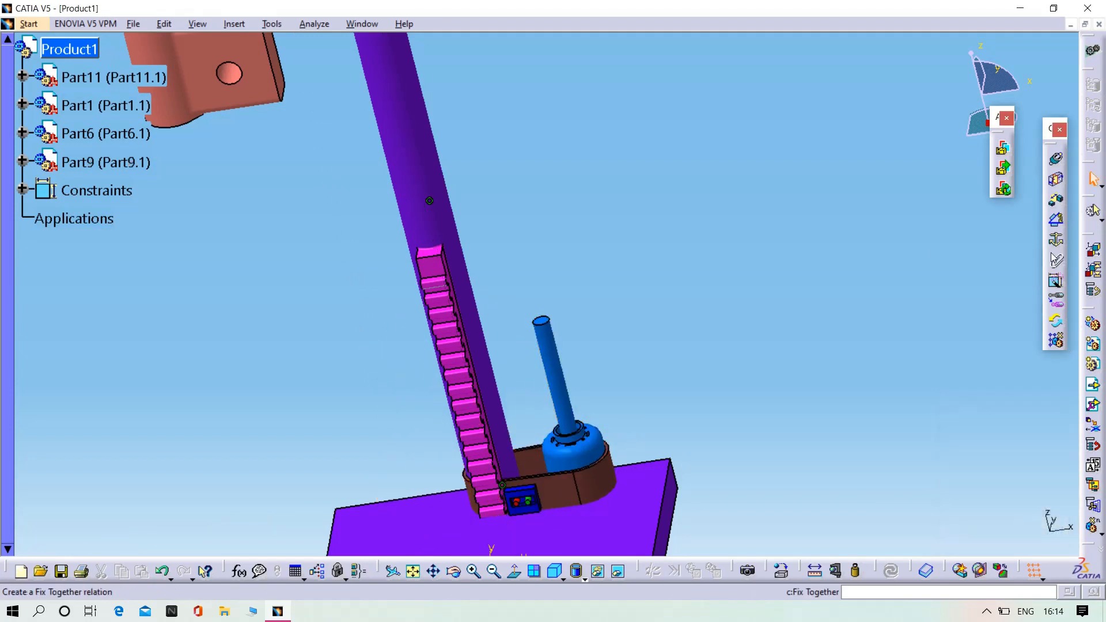
Step: Move the motor and its bracket up the column to just beneath the head
{"action": "left_click", "coordinate": [161, 24]}
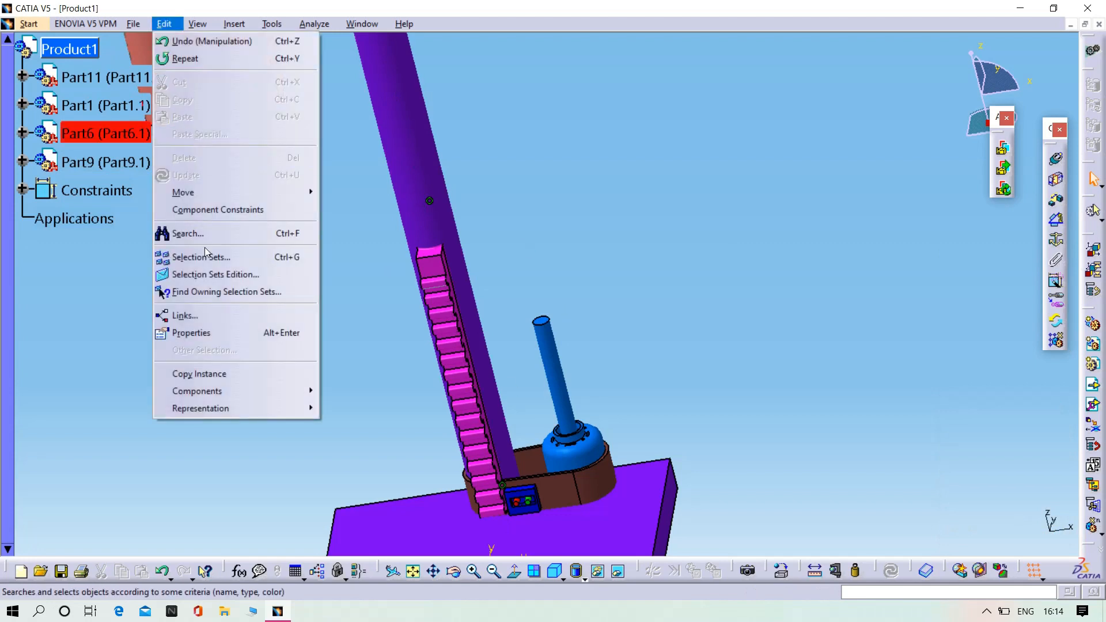
{"action": "mouse_move", "coordinate": [173, 190]}
{"action": "left_click", "coordinate": [354, 192]}
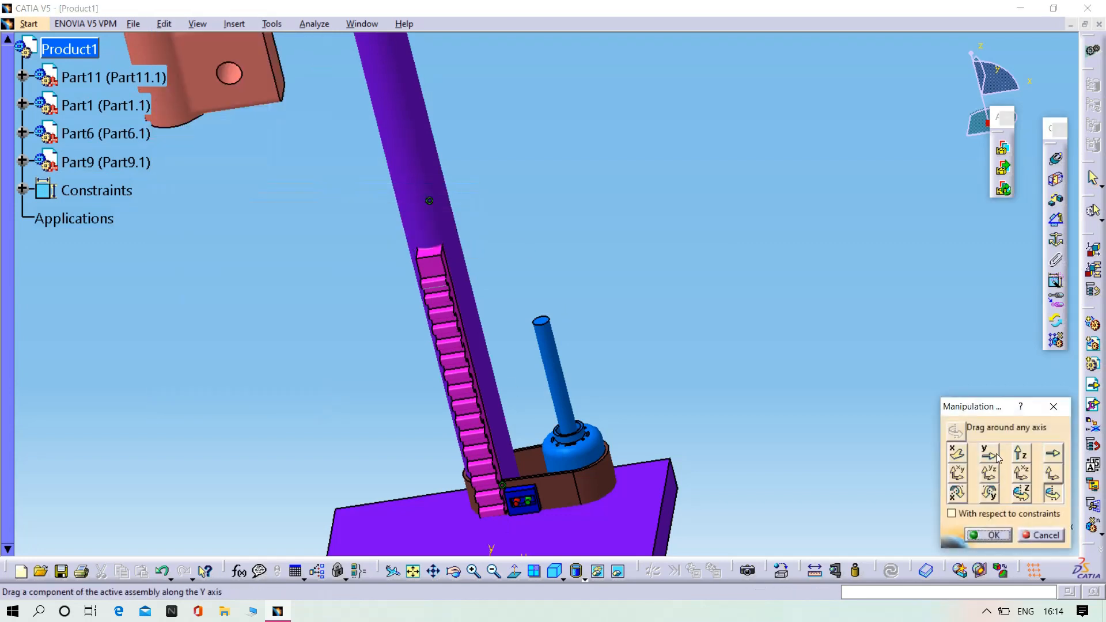
{"action": "left_click_drag", "start_coordinate": [600, 463], "coordinate": [457, 19]}
{"action": "middle_click_drag", "start_coordinate": [513, 139], "coordinate": [573, 463]}
{"action": "left_click_drag", "start_coordinate": [550, 331], "coordinate": [585, 378]}
{"action": "left_click", "coordinate": [992, 535]}
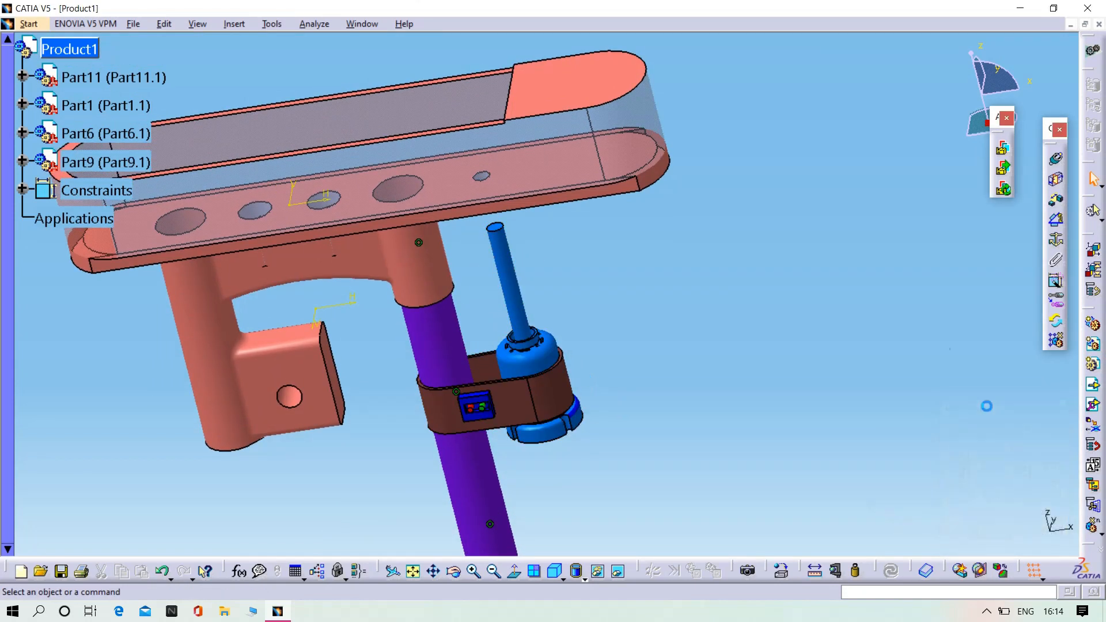
Step: Make the motor shaft's axis coincident with the axis of the small hole in the head, and update the assembly
{"action": "left_click", "coordinate": [510, 269]}
{"action": "middle_click_drag", "start_coordinate": [622, 299], "coordinate": [336, 462]}
{"action": "middle_click_drag", "start_coordinate": [534, 415], "coordinate": [565, 621]}
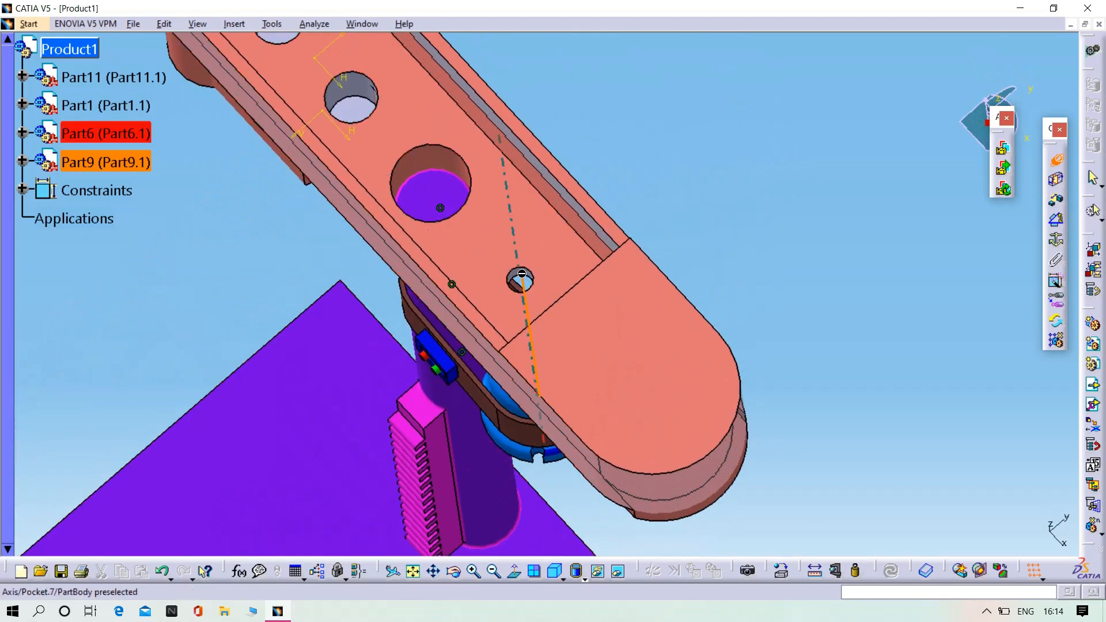
{"action": "left_click", "coordinate": [521, 274]}
{"action": "left_click", "coordinate": [893, 573]}
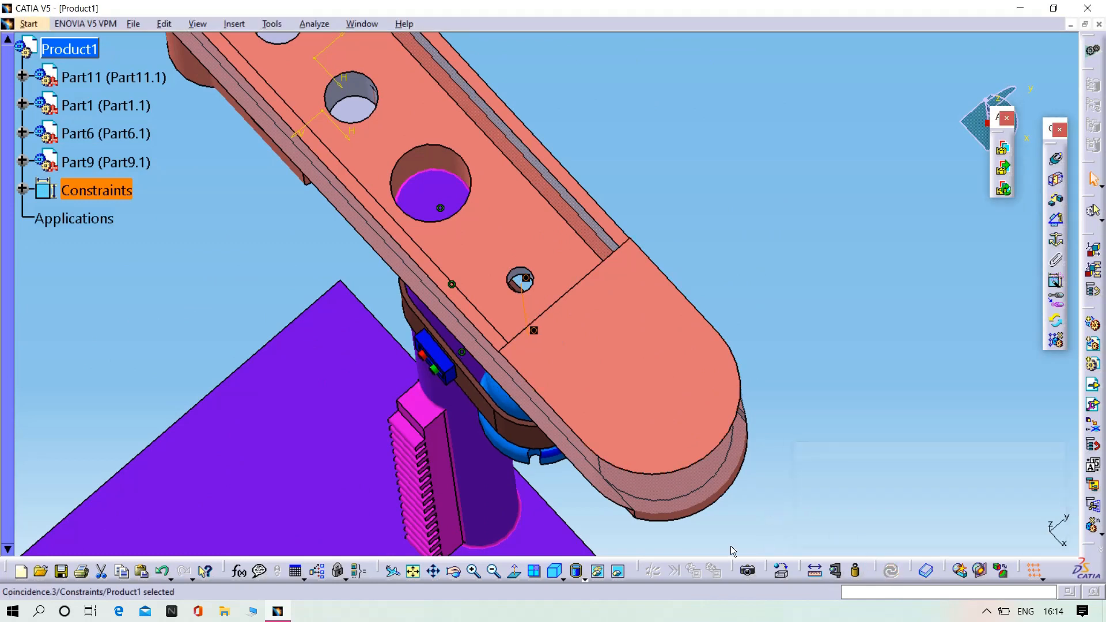
Step: Add an offset constraint with Same orientation between a flat face of the motor and one of the head, accepting the proposed distance
{"action": "middle_click_drag", "start_coordinate": [590, 526], "coordinate": [617, 375]}
{"action": "left_click", "coordinate": [1057, 160]}
{"action": "left_click", "coordinate": [507, 378]}
{"action": "middle_click_drag", "start_coordinate": [584, 413], "coordinate": [624, 495]}
{"action": "left_click", "coordinate": [597, 320]}
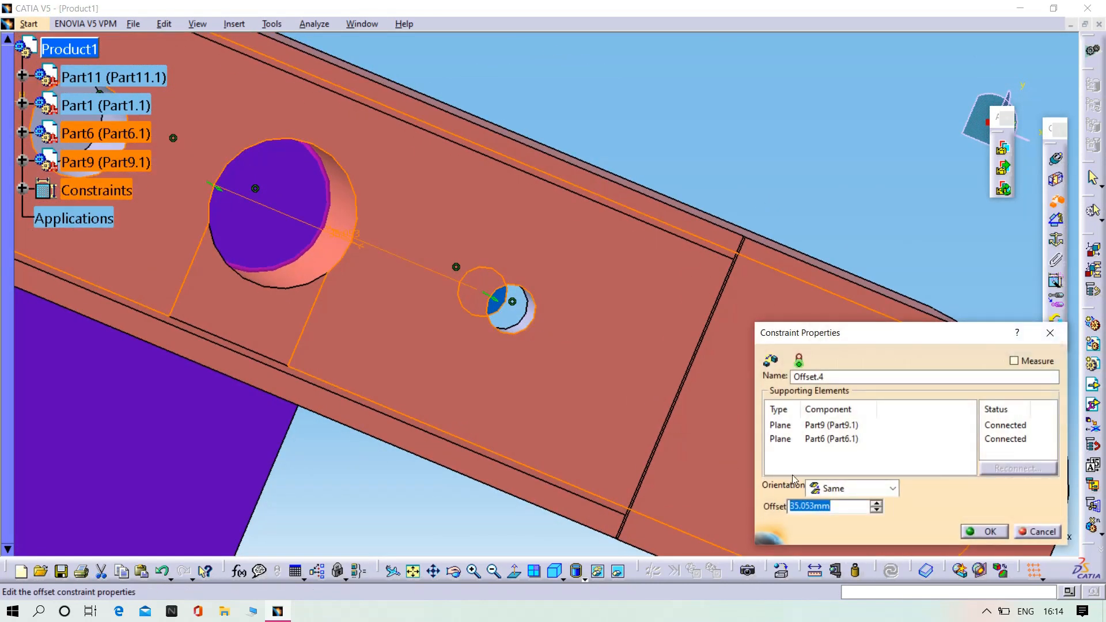
{"action": "key", "text": "Return"}
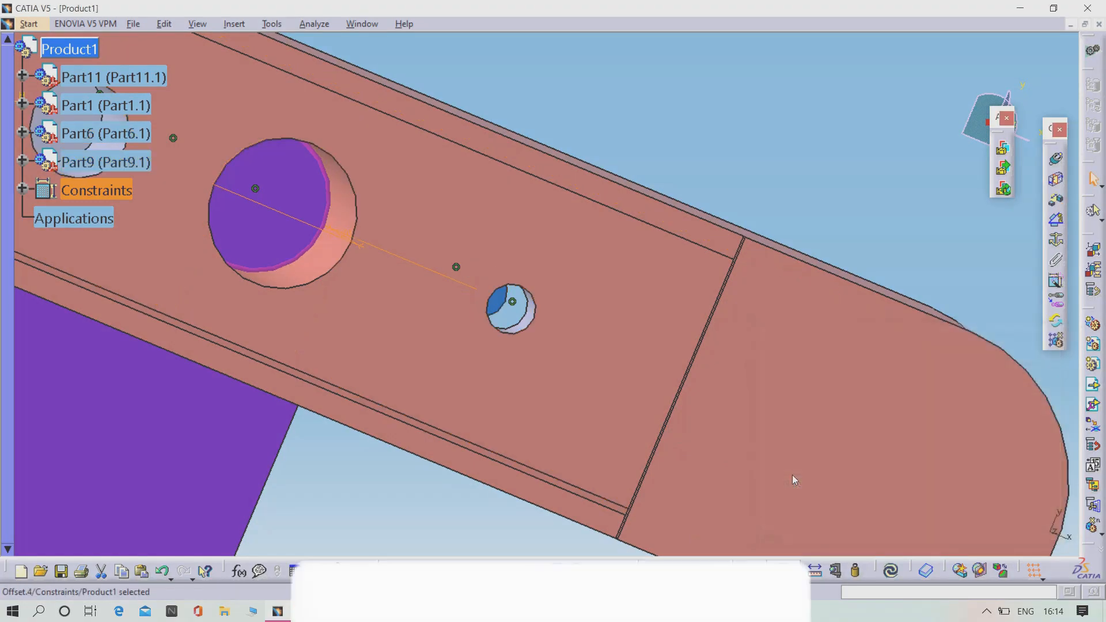
Step: Set the offset between the motor and the head to 15 mm, and update the assembly
{"action": "middle_click_drag", "start_coordinate": [773, 129], "coordinate": [553, 202], "text": "ctrl"}
{"action": "middle_click_drag", "start_coordinate": [582, 501], "coordinate": [589, 320], "text": "ctrl"}
{"action": "middle_click_drag", "start_coordinate": [621, 372], "coordinate": [650, 560]}
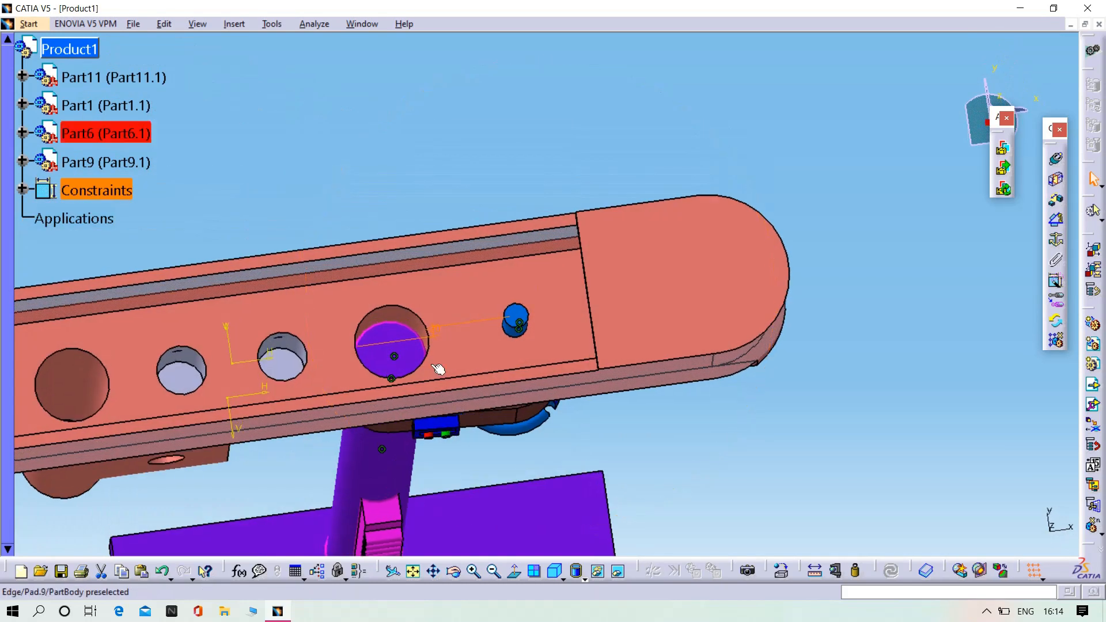
{"action": "double_click", "coordinate": [437, 331]}
{"action": "type", "text": "-"}
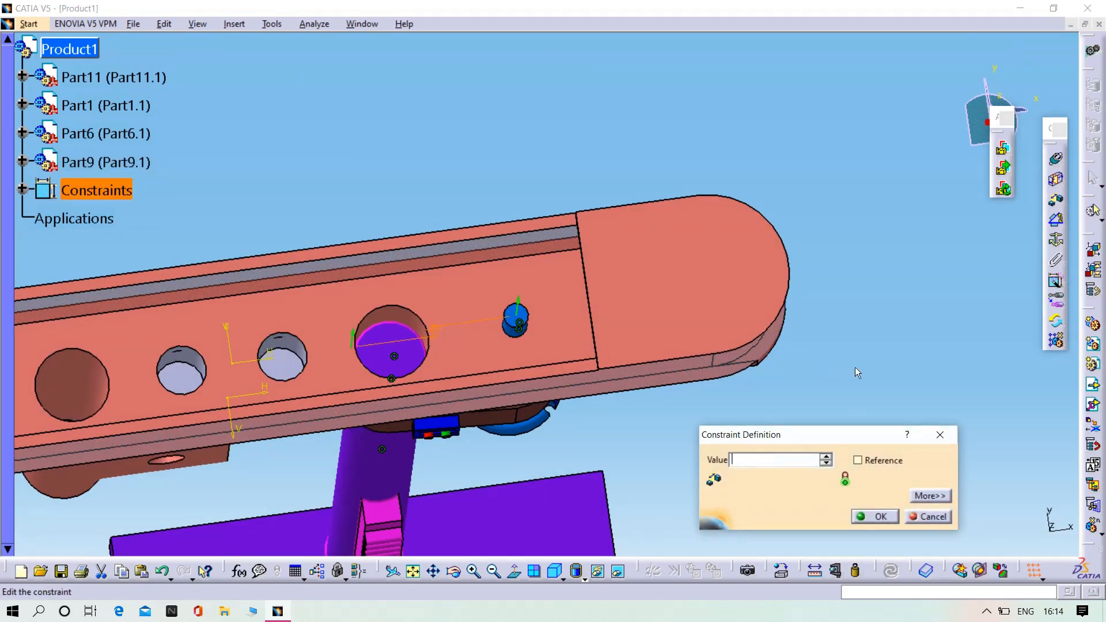
{"action": "type", "text": "10"}
{"action": "key", "text": "Return"}
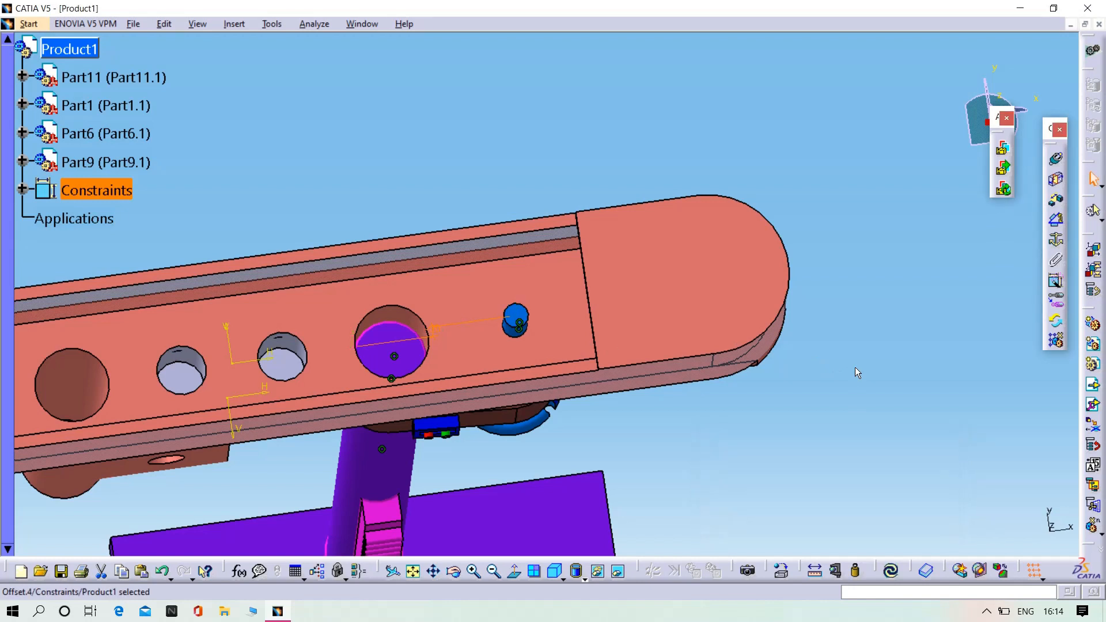
{"action": "left_click", "coordinate": [891, 571]}
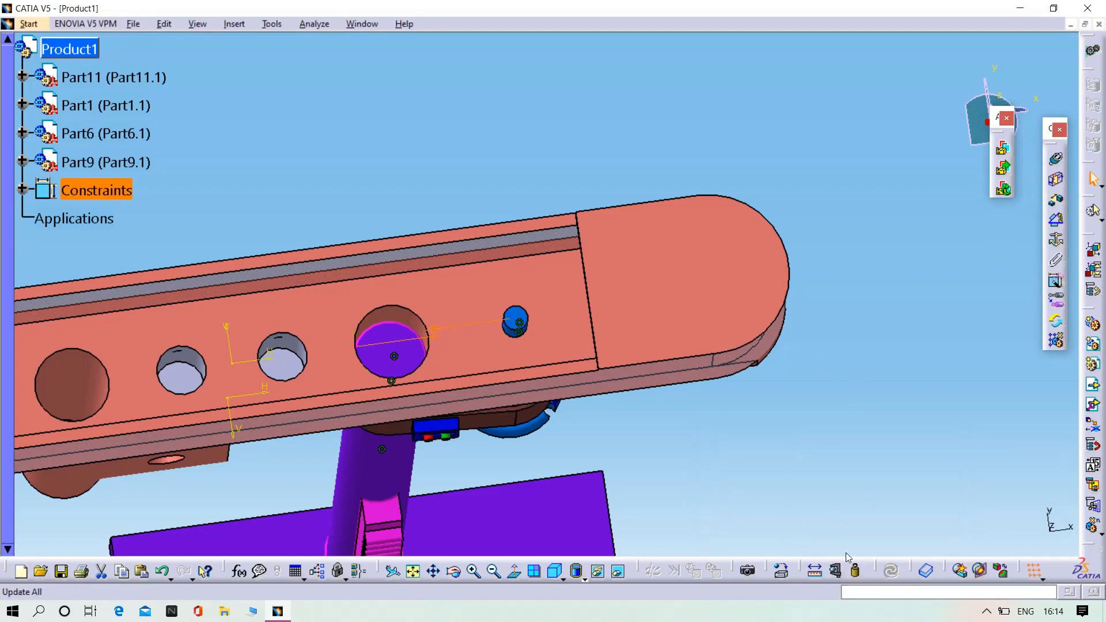
{"action": "middle_click_drag", "start_coordinate": [710, 437], "coordinate": [610, 344]}
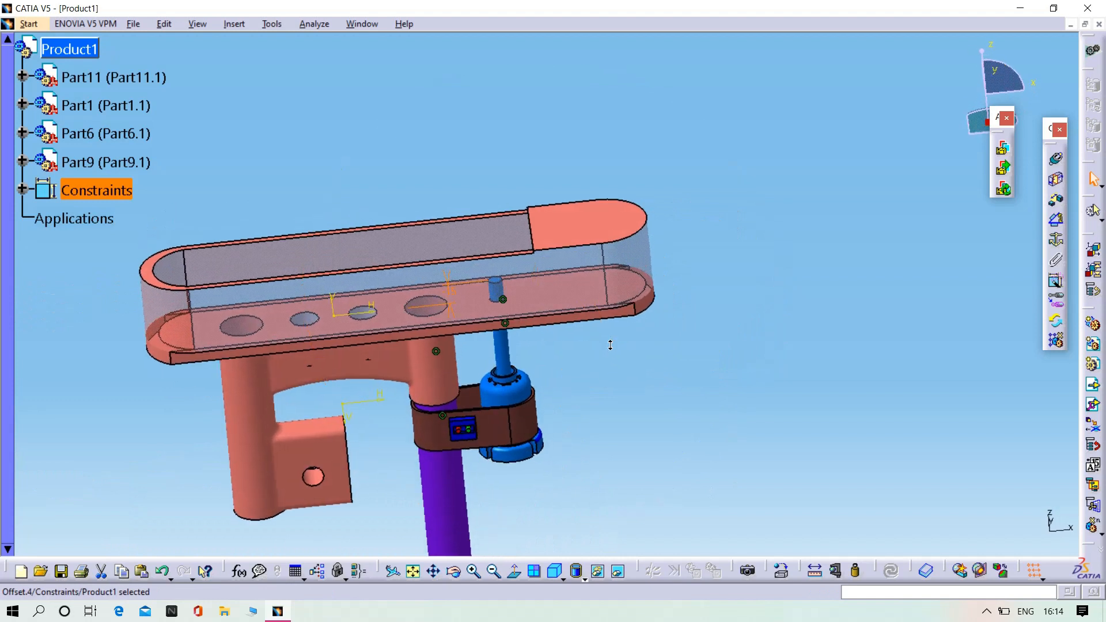
Step: Rotate the tool holder freehand around the X axis until its tip points downward
{"action": "middle_click_drag", "start_coordinate": [517, 462], "coordinate": [725, 499]}
{"action": "middle_click_drag", "start_coordinate": [337, 422], "coordinate": [420, 309]}
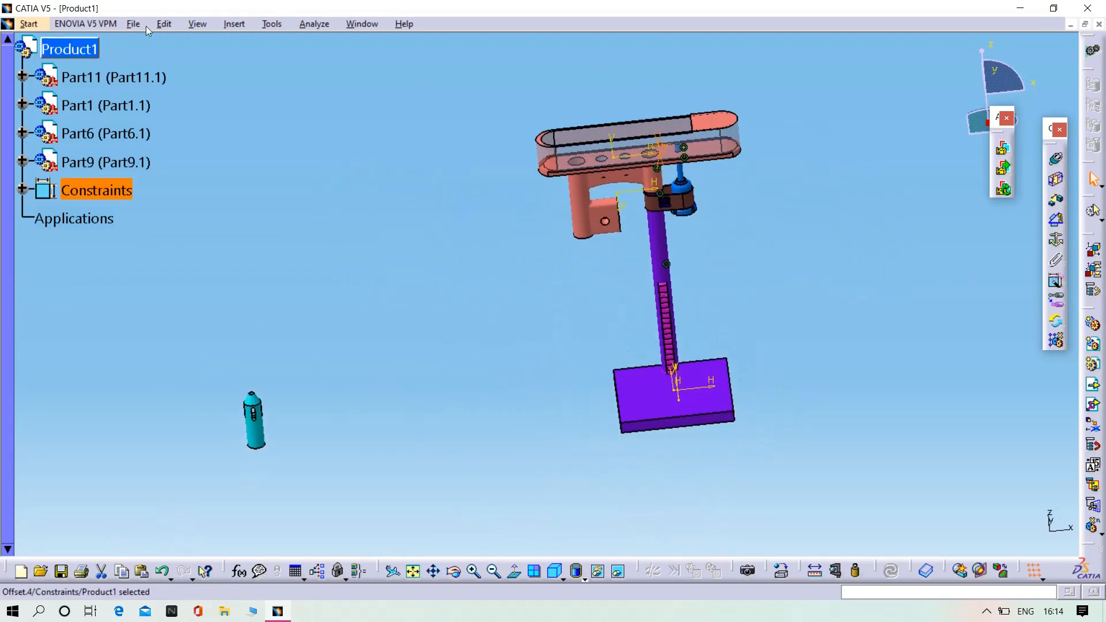
{"action": "left_click", "coordinate": [157, 26]}
{"action": "mouse_move", "coordinate": [190, 192]}
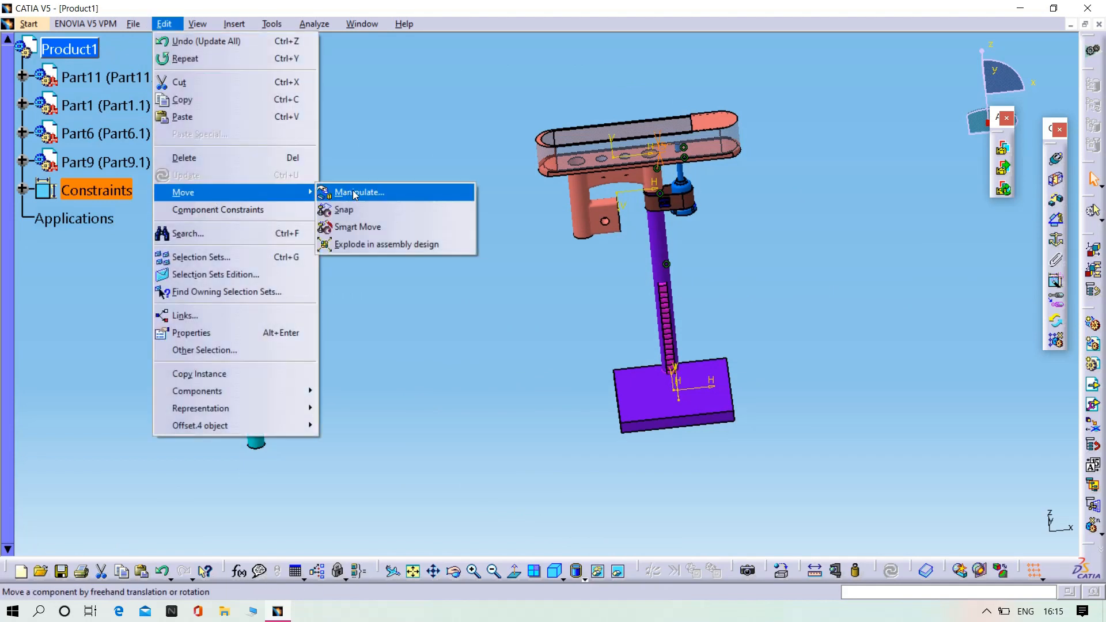
{"action": "left_click", "coordinate": [358, 192]}
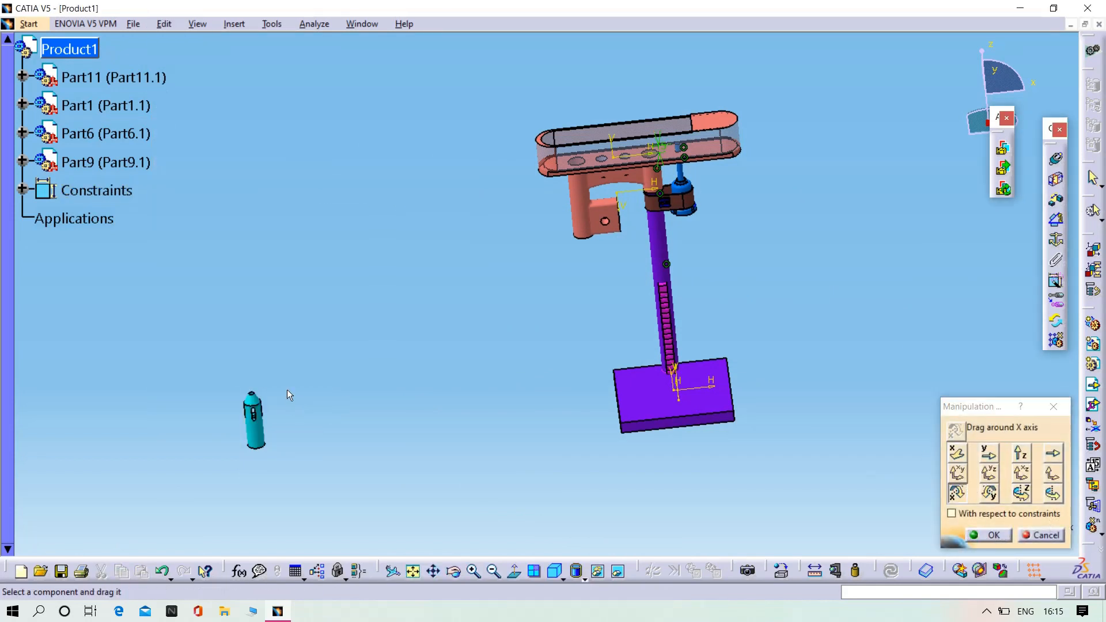
{"action": "left_click_drag", "start_coordinate": [254, 420], "coordinate": [273, 544]}
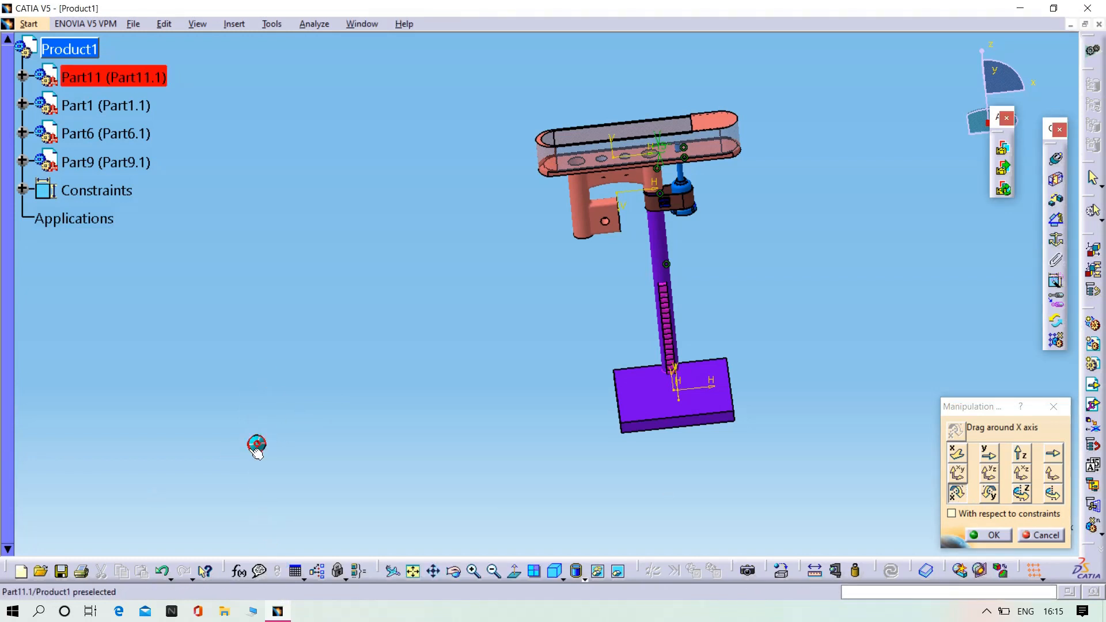
{"action": "left_click_drag", "start_coordinate": [262, 455], "coordinate": [257, 500]}
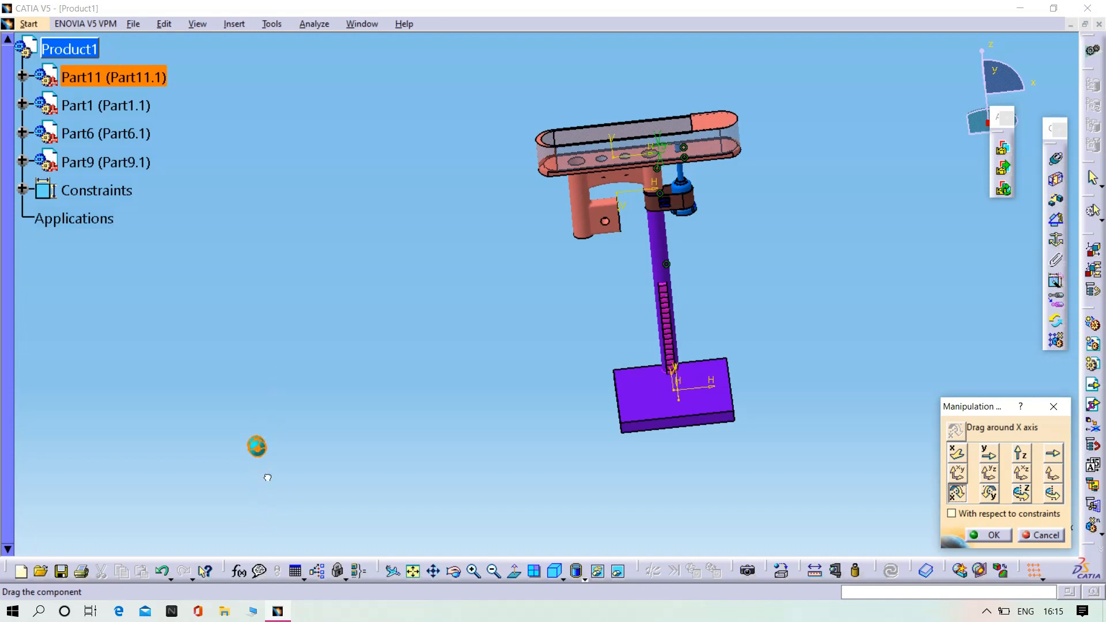
{"action": "left_click", "coordinate": [994, 537]}
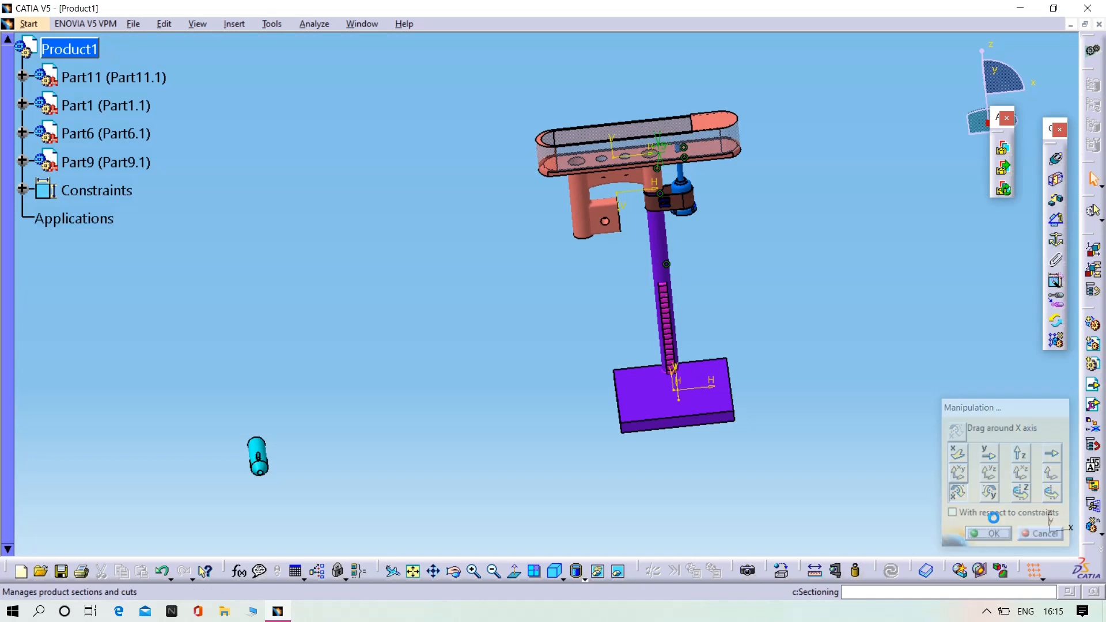
Step: Make the tool holder's axis coincident with the axis of the head's spindle cylinder, and update the assembly
{"action": "left_click", "coordinate": [267, 448]}
{"action": "mouse_move", "coordinate": [348, 410]}
{"action": "middle_mouse_down"}
{"action": "mouse_move", "coordinate": [425, 511]}
{"action": "mouse_move", "coordinate": [473, 478]}
{"action": "mouse_move", "coordinate": [509, 380]}
{"action": "mouse_move", "coordinate": [574, 334]}
{"action": "mouse_move", "coordinate": [518, 251]}
{"action": "middle_mouse_up"}
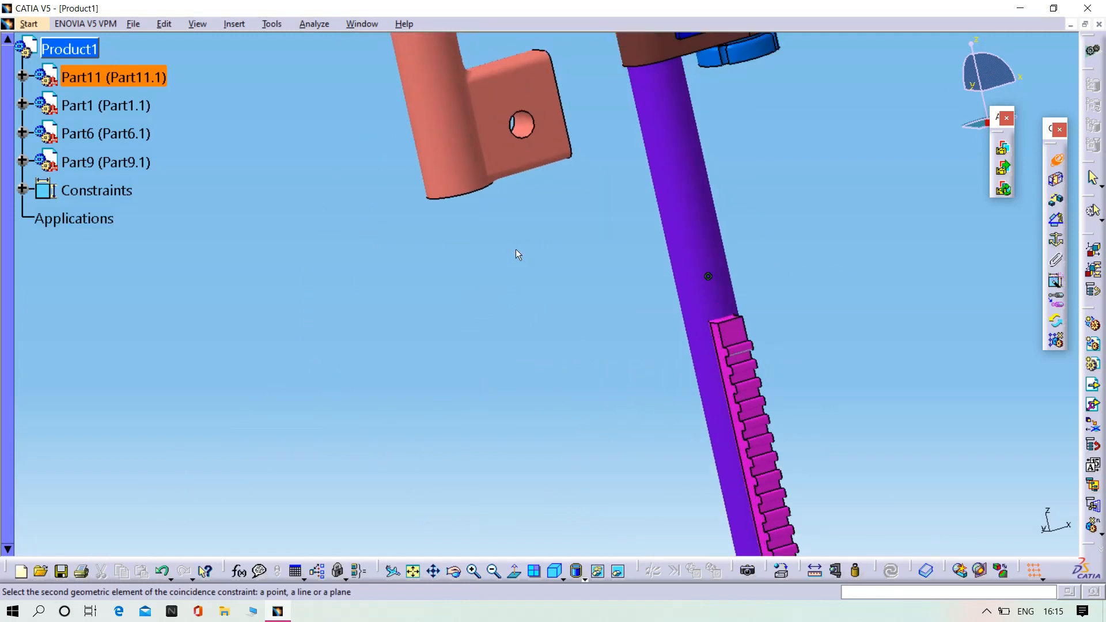
{"action": "left_click", "coordinate": [451, 152]}
{"action": "middle_click_drag", "start_coordinate": [509, 316], "coordinate": [406, 390]}
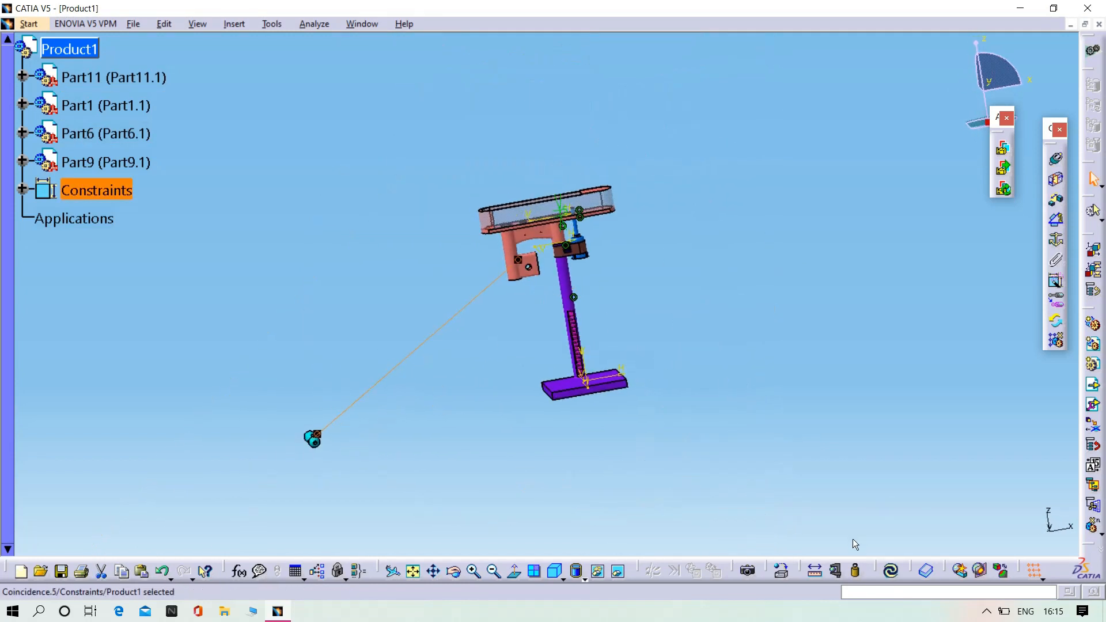
{"action": "left_click", "coordinate": [892, 572]}
Step: Add a -30 mm offset constraint with Opposite orientation between the tool holder's flat end and the spindle cylinder's lower face, and update
{"action": "middle_click_drag", "start_coordinate": [594, 461], "coordinate": [864, 302]}
{"action": "left_click", "coordinate": [1060, 205]}
{"action": "middle_click_drag", "start_coordinate": [1020, 306], "coordinate": [545, 398]}
{"action": "left_click", "coordinate": [441, 352]}
{"action": "middle_click_drag", "start_coordinate": [498, 306], "coordinate": [654, 340]}
{"action": "left_click", "coordinate": [671, 329]}
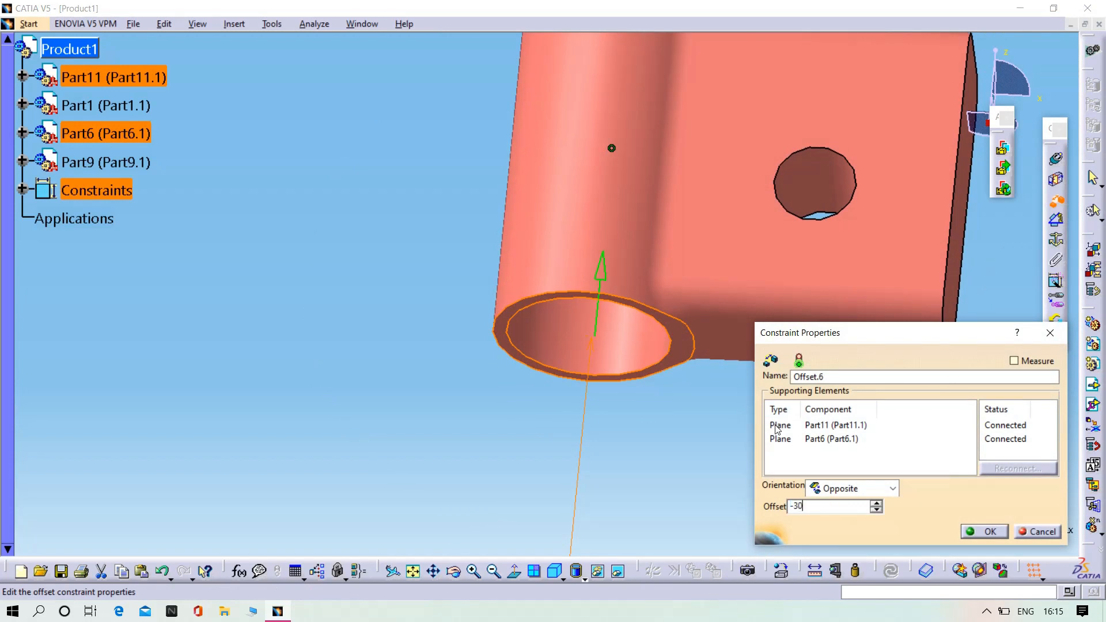
{"action": "key", "text": "Return"}
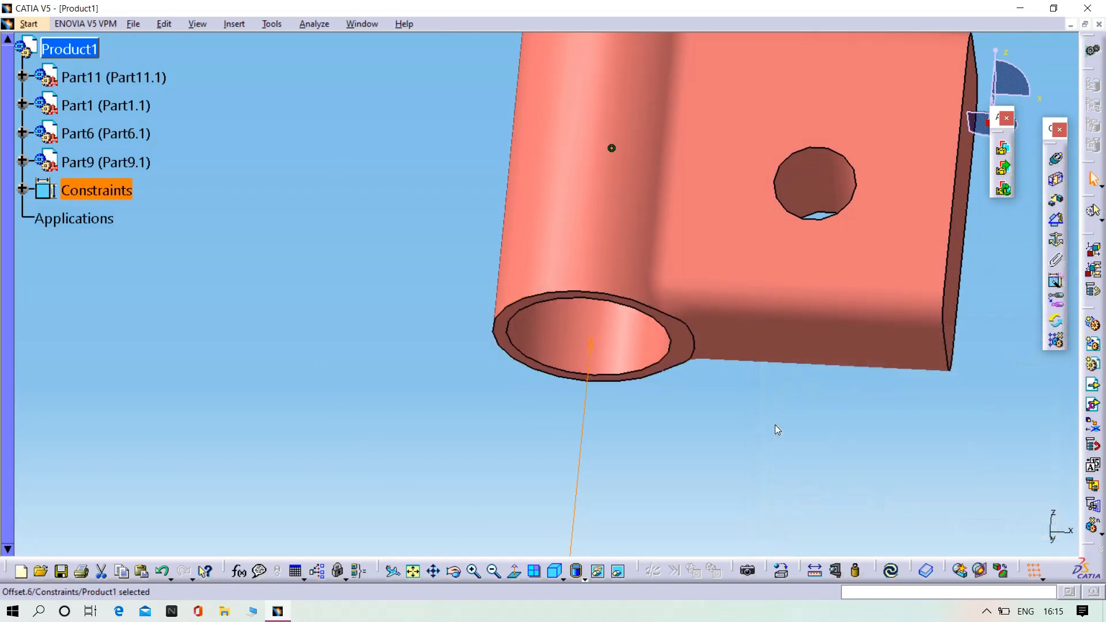
{"action": "left_click", "coordinate": [897, 575]}
{"action": "middle_click_drag", "start_coordinate": [827, 461], "coordinate": [815, 515]}
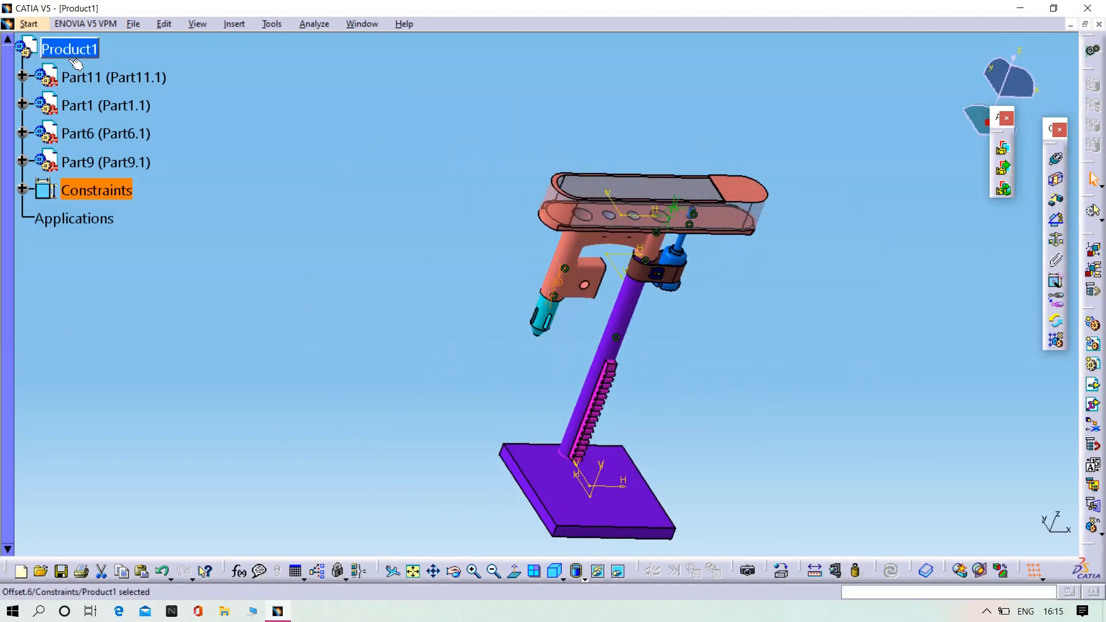
Step: Insert the existing parts gear motor, gear 0020020 and gear 00001 into Product1, resolving the part number conflicts by automatic rename
{"action": "right_click", "coordinate": [91, 49]}
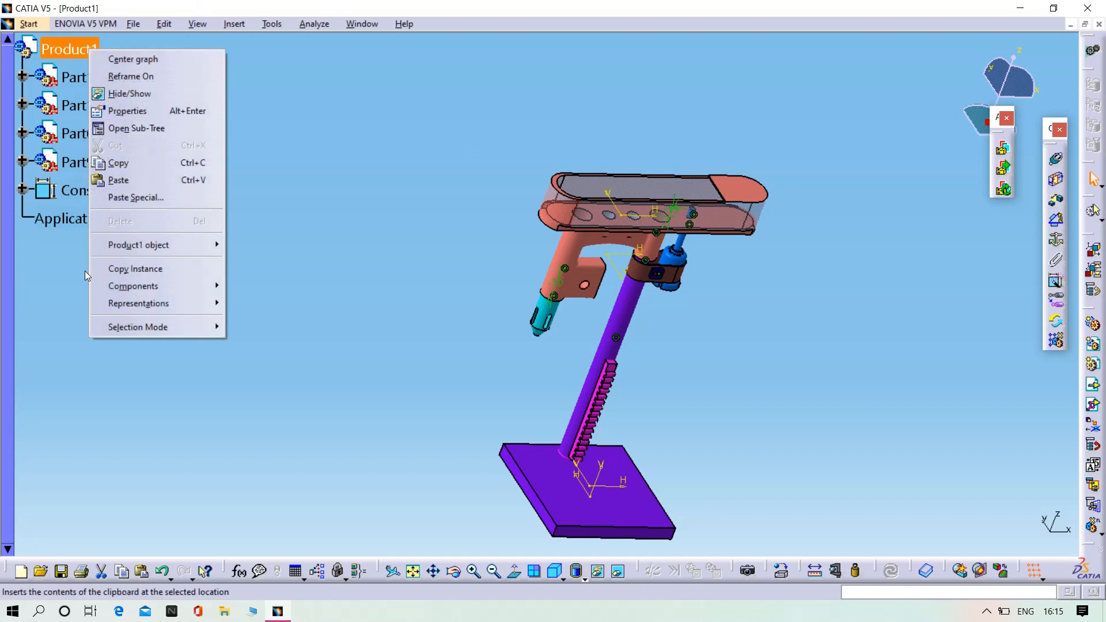
{"action": "mouse_move", "coordinate": [95, 285]}
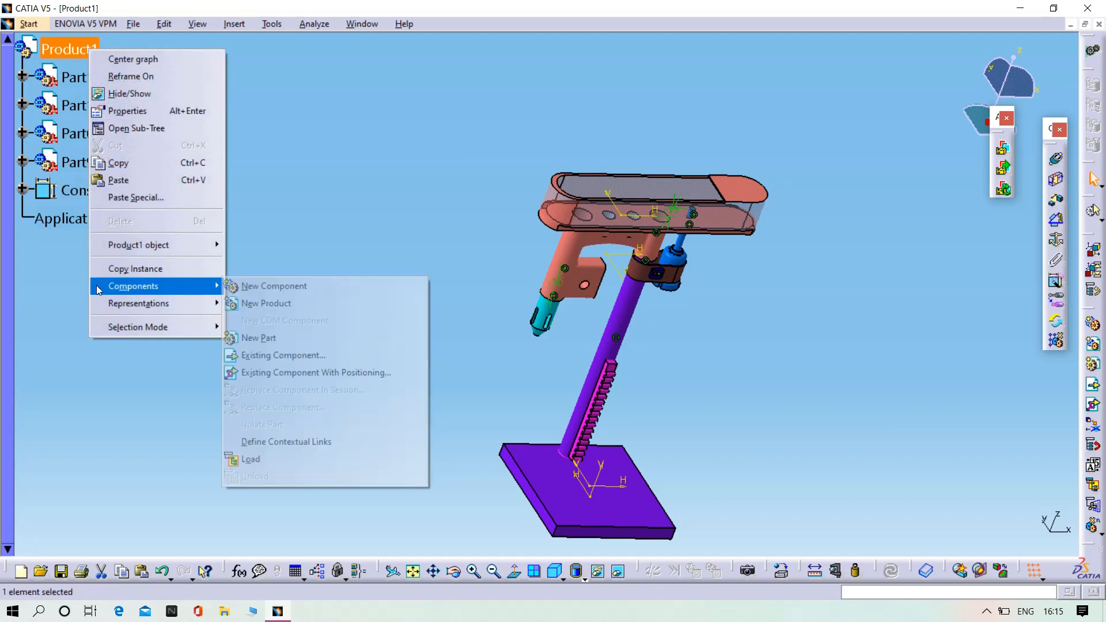
{"action": "left_click", "coordinate": [277, 355]}
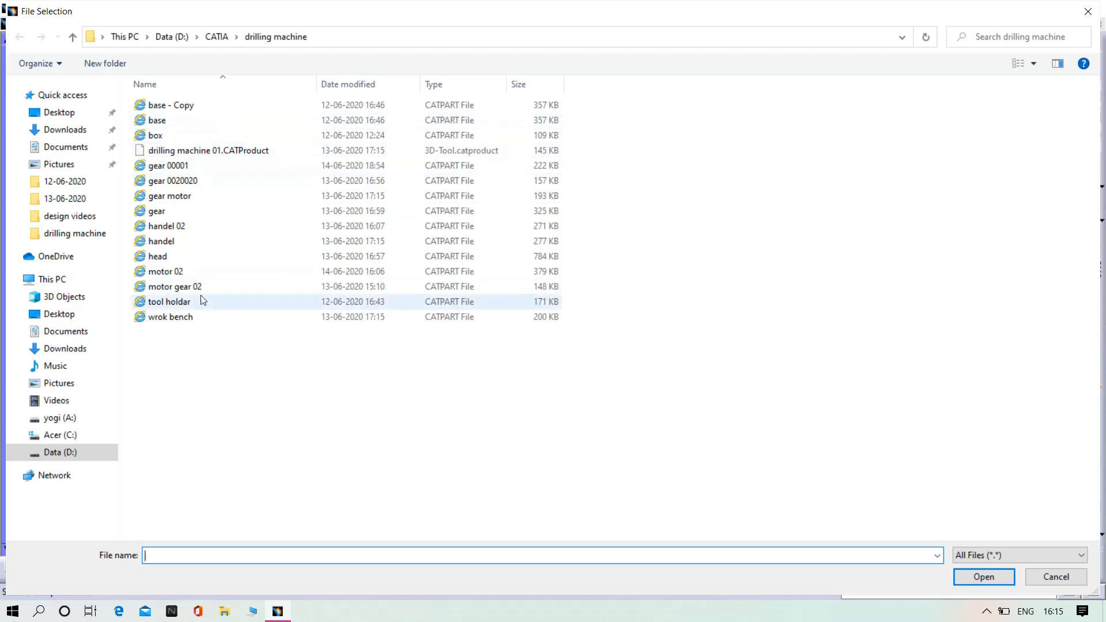
{"action": "left_click", "coordinate": [198, 202]}
{"action": "left_click", "coordinate": [188, 181], "text": "ctrl"}
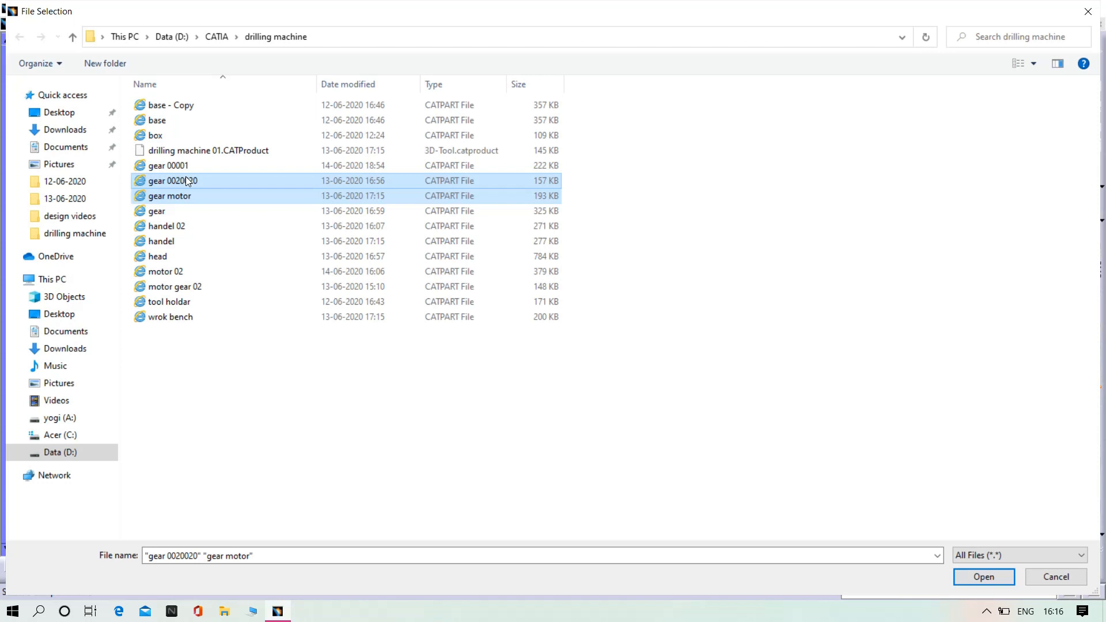
{"action": "left_click", "coordinate": [178, 168], "text": "ctrl"}
{"action": "left_click", "coordinate": [996, 579]}
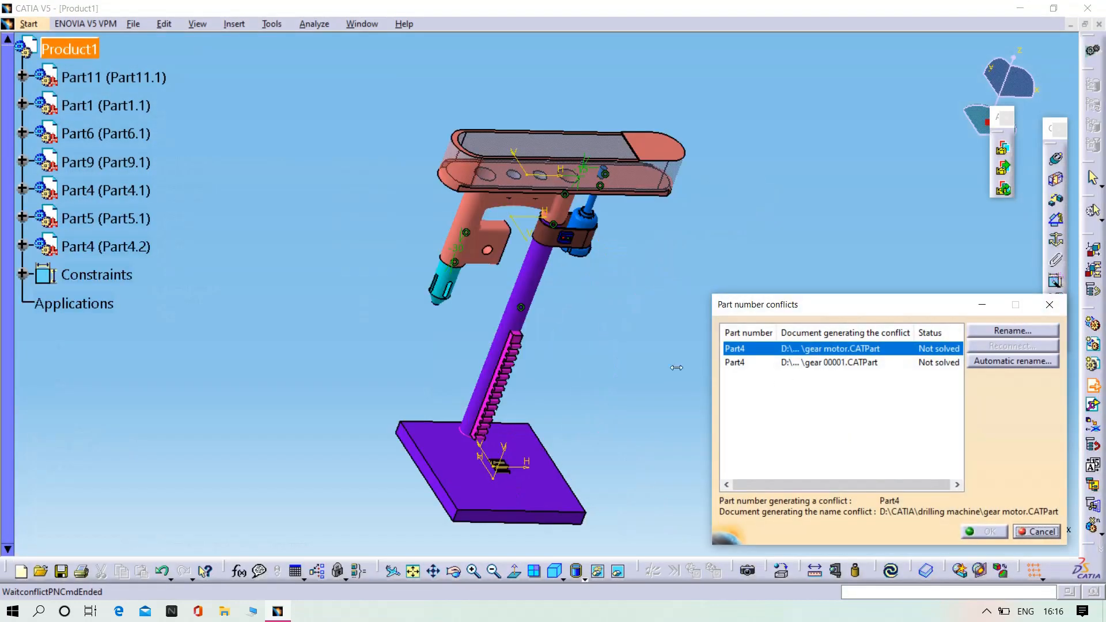
{"action": "left_click", "coordinate": [1002, 363]}
{"action": "left_click", "coordinate": [989, 532]}
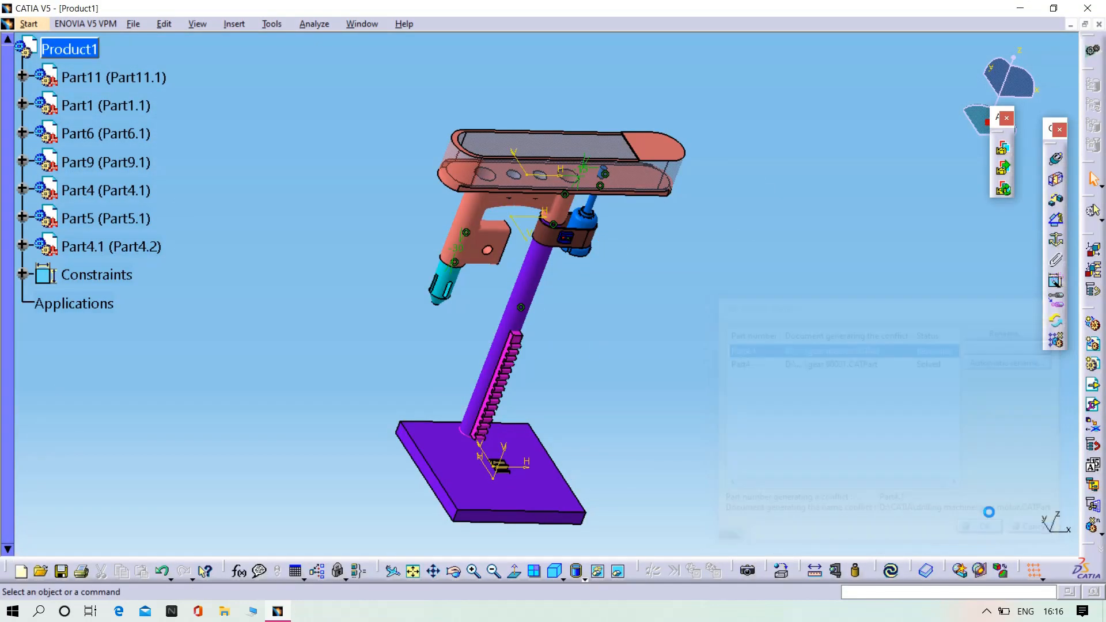
Step: Move two of the overlapping gears freehand along the X axis, clear of the base on the motor side
{"action": "middle_click_drag", "start_coordinate": [598, 442], "coordinate": [1104, 243]}
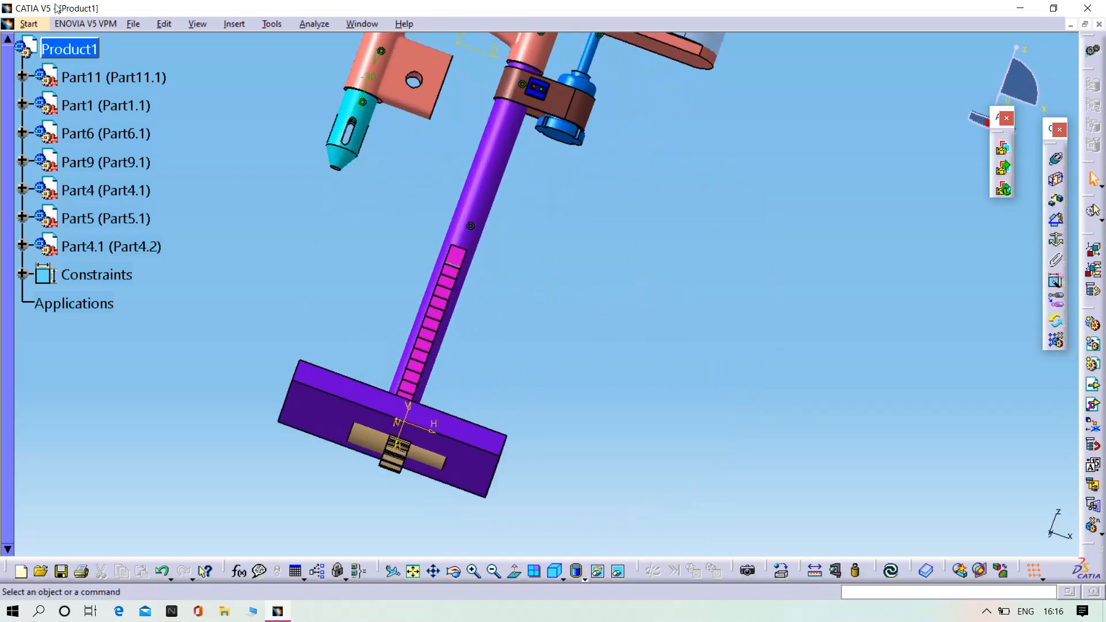
{"action": "left_click", "coordinate": [166, 25]}
{"action": "left_click", "coordinate": [237, 209]}
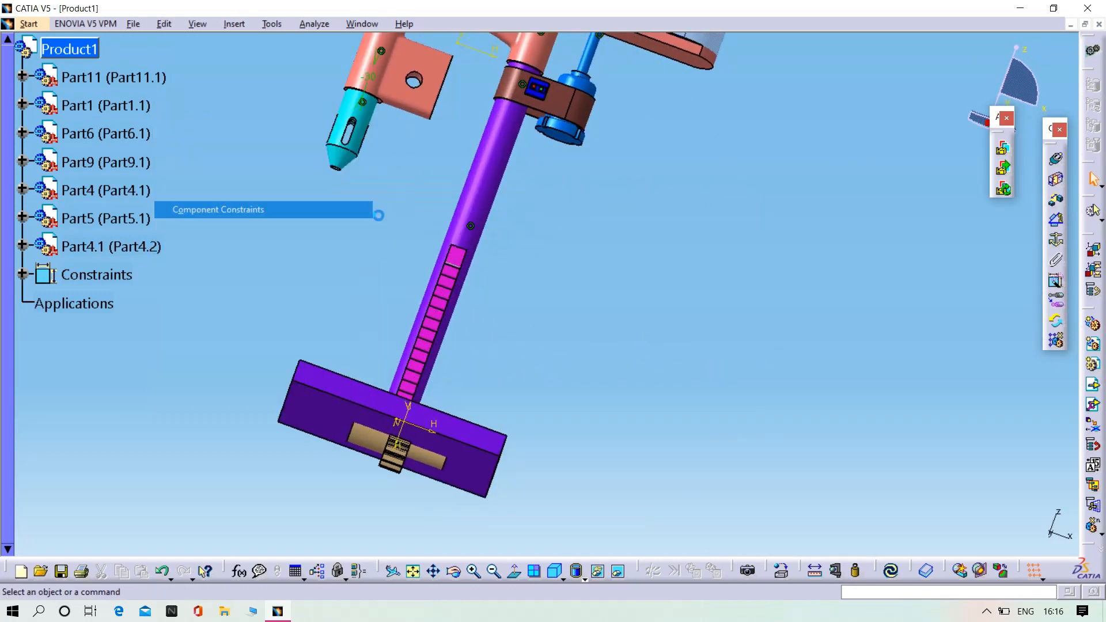
{"action": "left_click", "coordinate": [163, 24]}
{"action": "mouse_move", "coordinate": [210, 192]}
{"action": "left_click", "coordinate": [412, 191]}
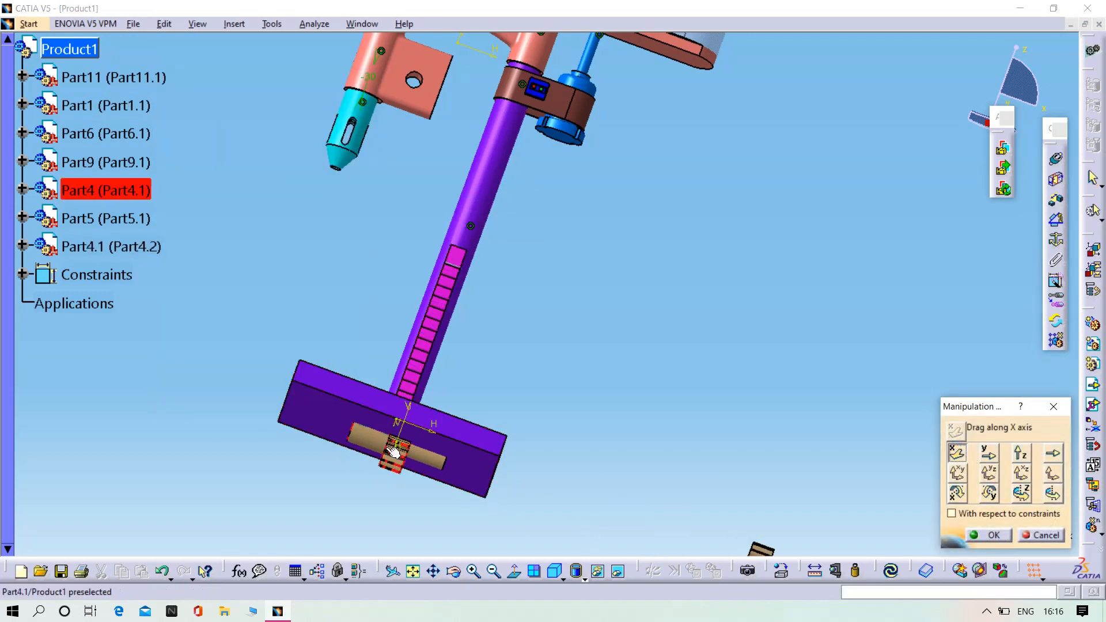
{"action": "left_click_drag", "start_coordinate": [397, 453], "coordinate": [546, 480]}
Step: Undo the stray move of the base, and move the remaining gear along the X axis to the base's opposite side
{"action": "left_click_drag", "start_coordinate": [404, 447], "coordinate": [359, 429]}
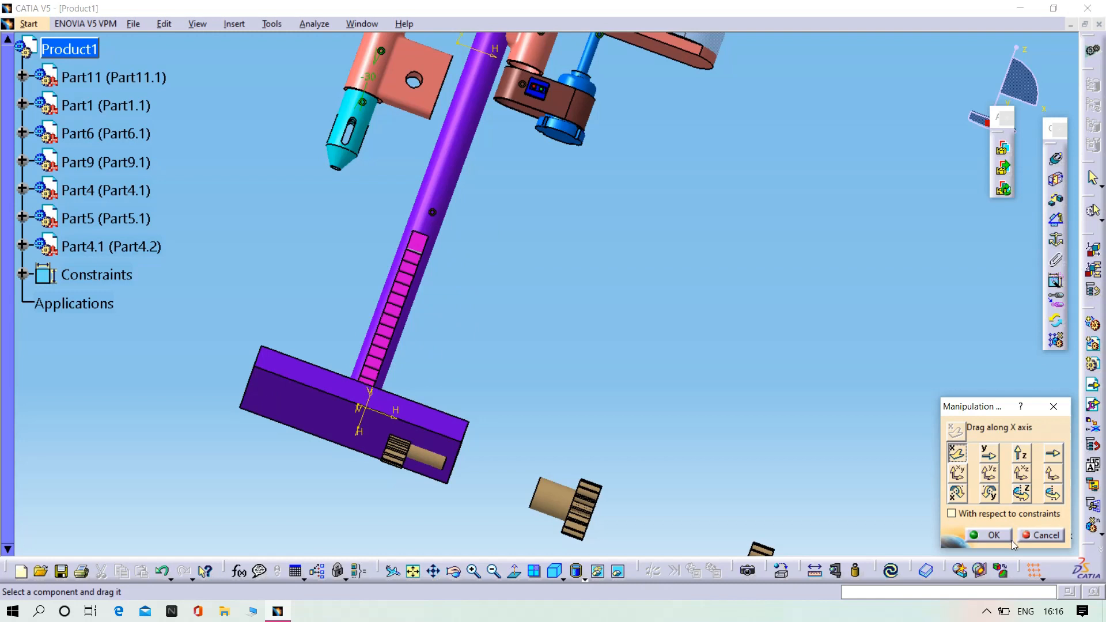
{"action": "key", "text": "ctrl+z"}
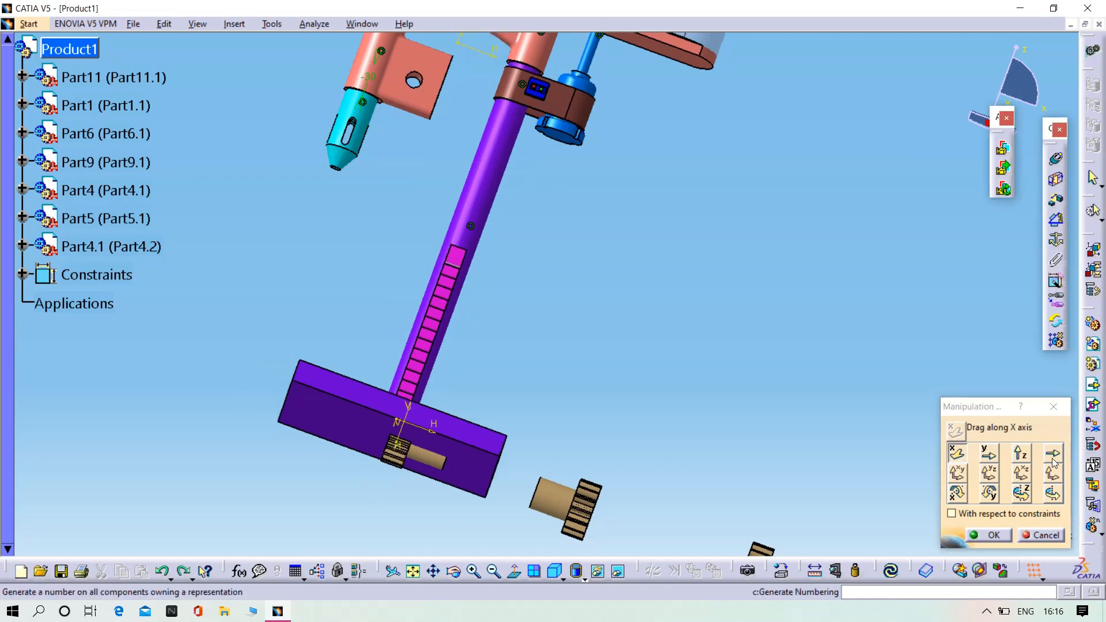
{"action": "left_click", "coordinate": [986, 451]}
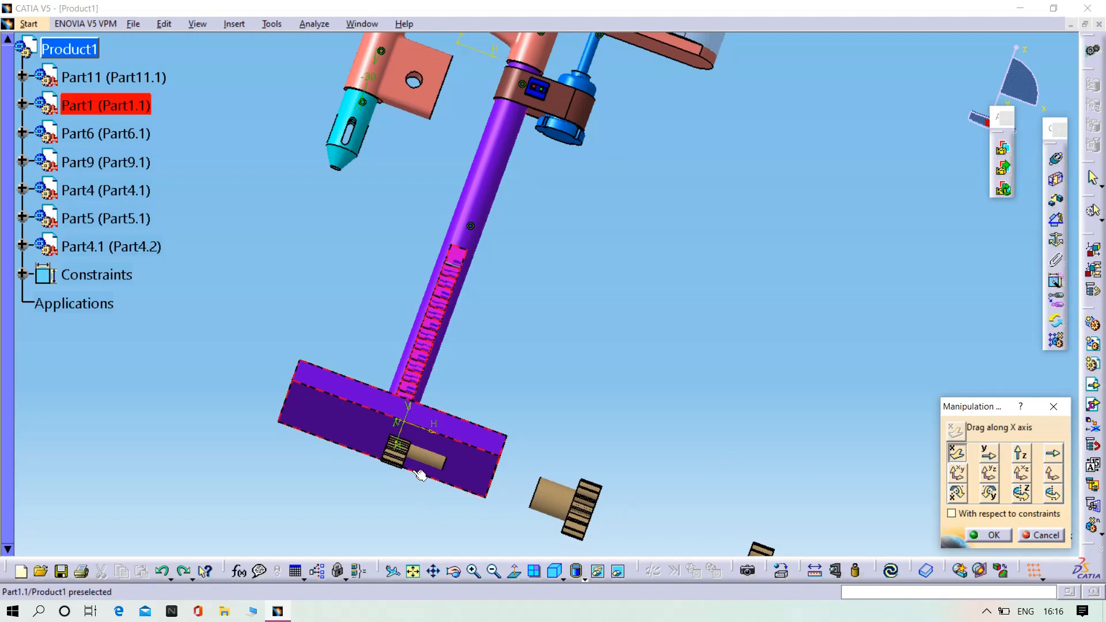
{"action": "left_click_drag", "start_coordinate": [415, 459], "coordinate": [185, 365]}
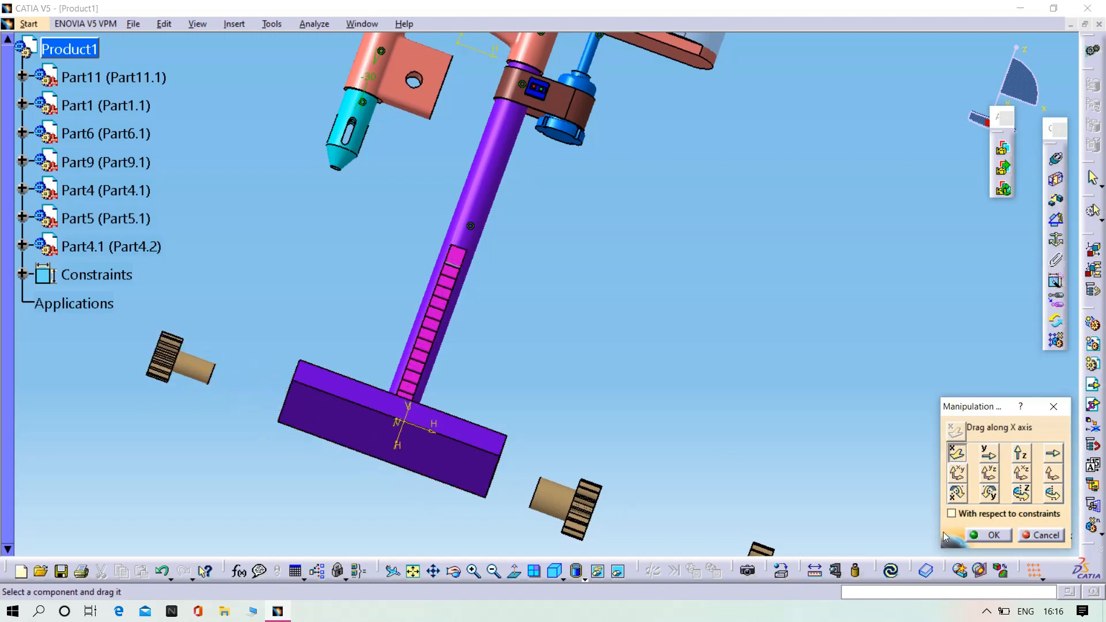
{"action": "left_click", "coordinate": [974, 536]}
Step: Make the axis of the gear with the thick shaft coincident with the head's spindle cylinder axis, and update the assembly
{"action": "middle_click_drag", "start_coordinate": [676, 457], "coordinate": [596, 446]}
{"action": "left_click", "coordinate": [1057, 161]}
{"action": "middle_click_drag", "start_coordinate": [822, 226], "coordinate": [778, 208]}
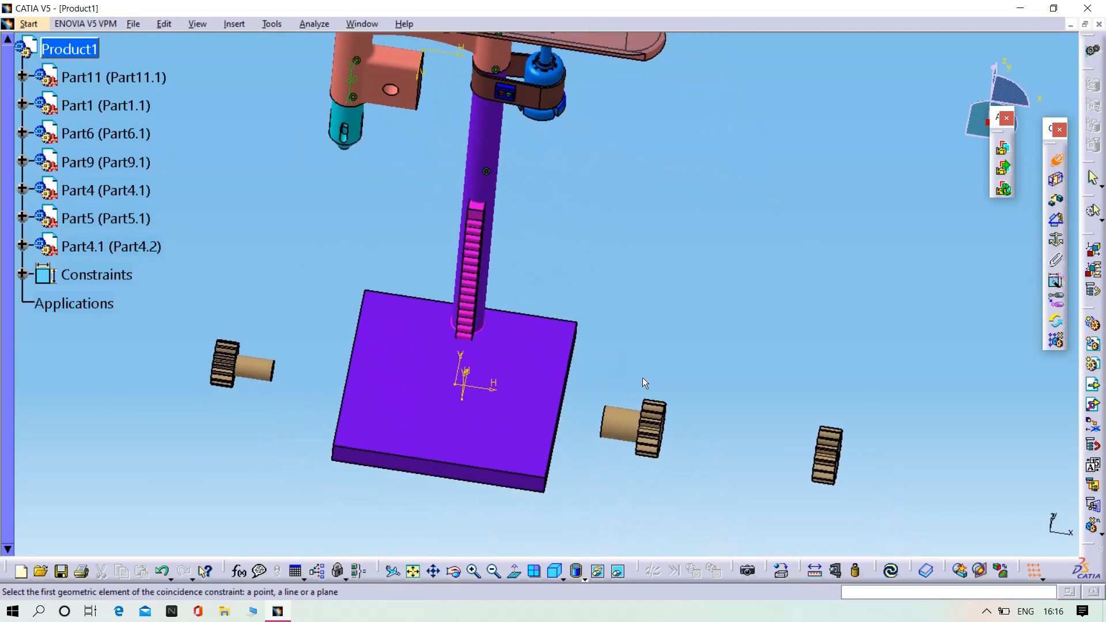
{"action": "left_click", "coordinate": [628, 421]}
{"action": "middle_click_drag", "start_coordinate": [586, 295], "coordinate": [575, 524]}
{"action": "mouse_move", "coordinate": [512, 496]}
{"action": "middle_mouse_down"}
{"action": "mouse_move", "coordinate": [511, 425]}
{"action": "mouse_move", "coordinate": [504, 542]}
{"action": "mouse_move", "coordinate": [516, 495]}
{"action": "middle_mouse_up"}
{"action": "middle_click_drag", "start_coordinate": [558, 402], "coordinate": [897, 71]}
{"action": "left_click", "coordinate": [716, 294]}
{"action": "middle_click_drag", "start_coordinate": [785, 452], "coordinate": [727, 319]}
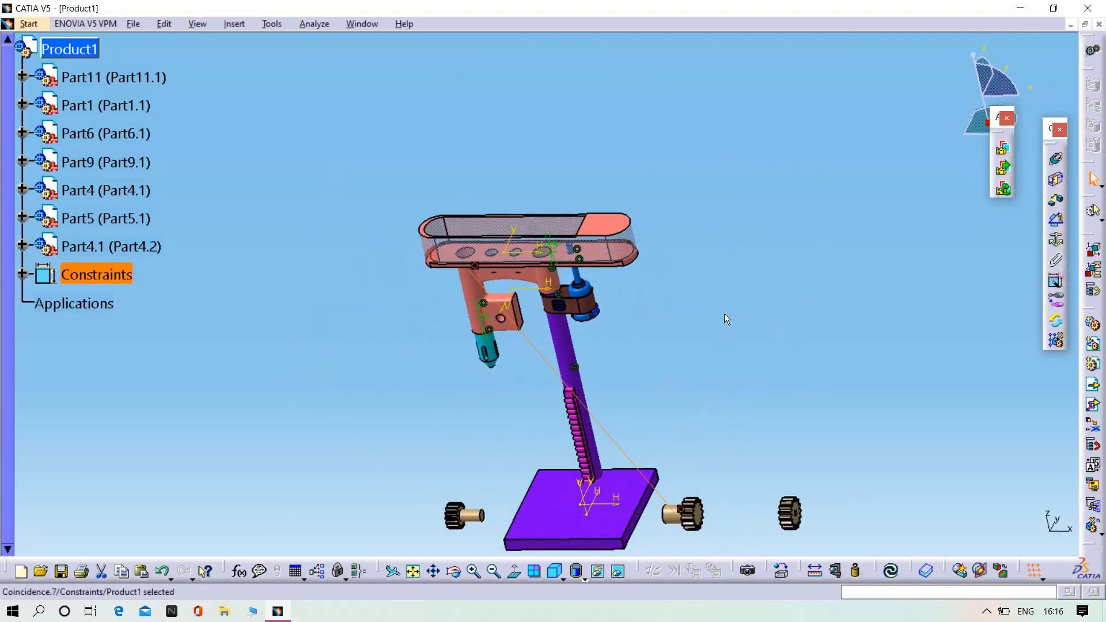
{"action": "left_click", "coordinate": [886, 571]}
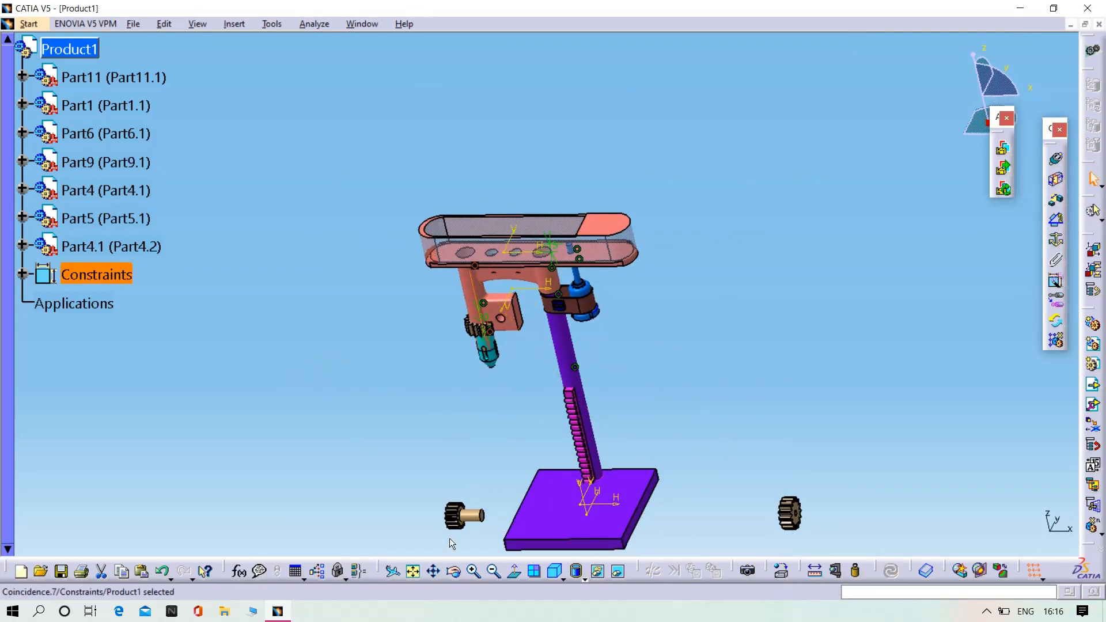
Step: Set a 0 mm offset between the spindle gear's tooth-side face and the inner floor of the head, and update the assembly
{"action": "scroll", "coordinate": [447, 410], "scroll_direction": "down", "scroll_amount": 1}
{"action": "middle_click_drag", "start_coordinate": [448, 410], "coordinate": [453, 304]}
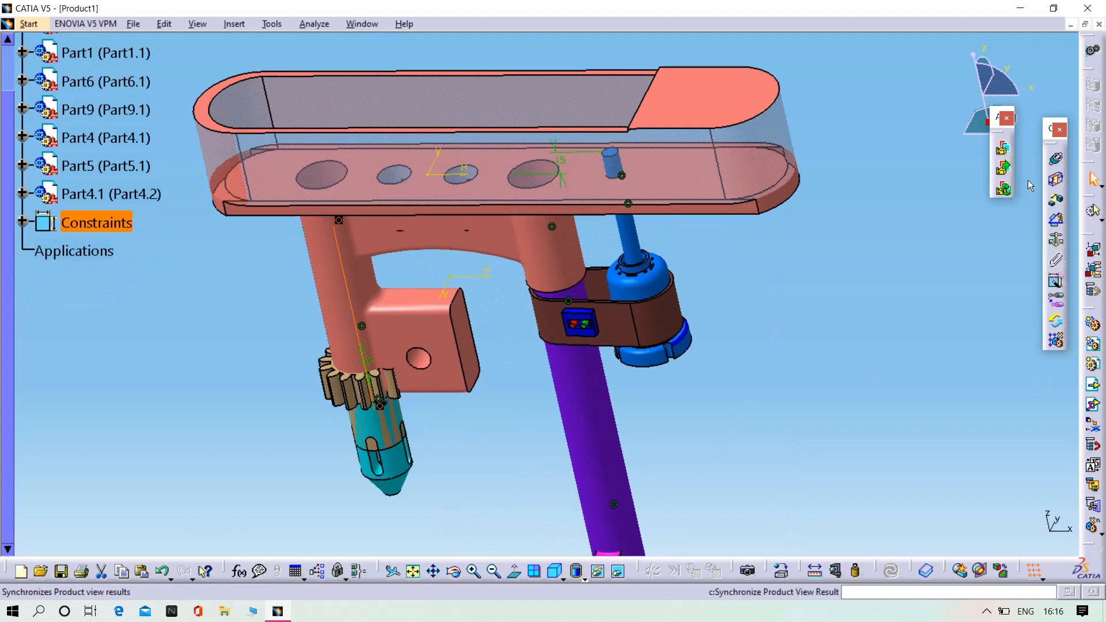
{"action": "left_click", "coordinate": [1056, 203]}
{"action": "middle_click_drag", "start_coordinate": [349, 487], "coordinate": [341, 156]}
{"action": "scroll", "coordinate": [316, 449], "scroll_direction": "up", "scroll_amount": 1}
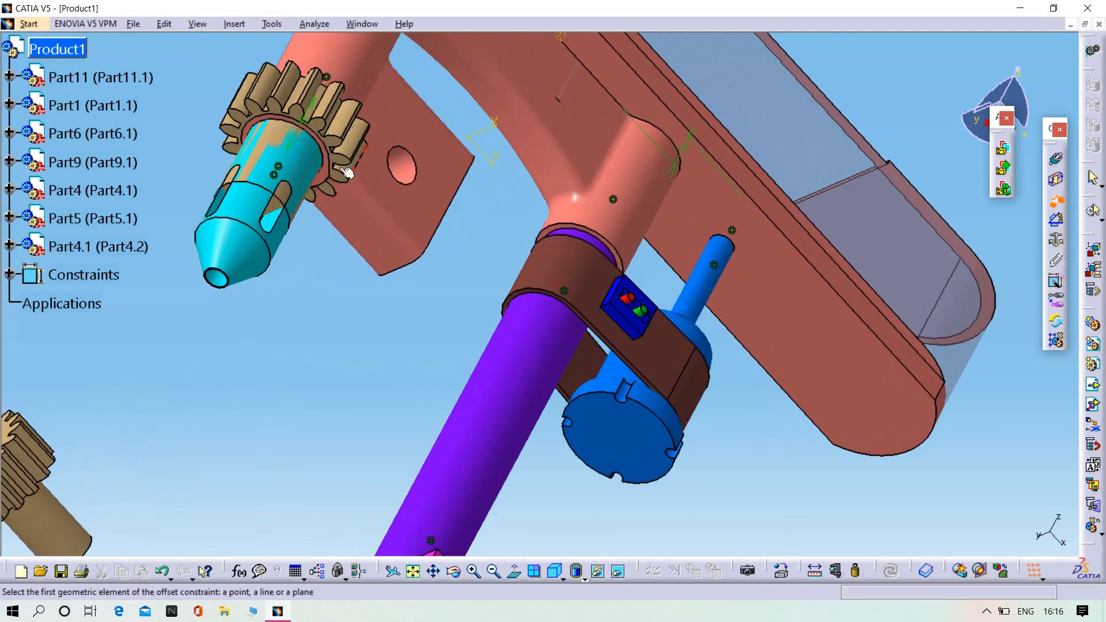
{"action": "left_click", "coordinate": [330, 162]}
{"action": "middle_click_drag", "start_coordinate": [471, 230], "coordinate": [345, 507]}
{"action": "middle_click_drag", "start_coordinate": [337, 299], "coordinate": [578, 506]}
{"action": "scroll", "coordinate": [578, 507], "scroll_direction": "up", "scroll_amount": 1}
{"action": "left_click", "coordinate": [233, 271]}
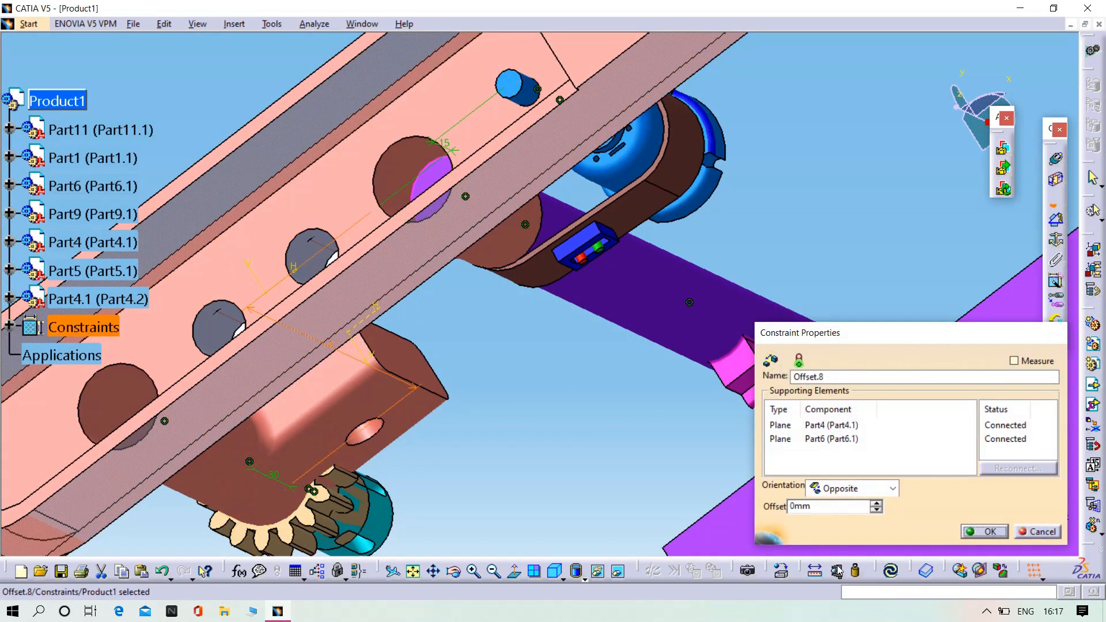
{"action": "key", "text": "Return"}
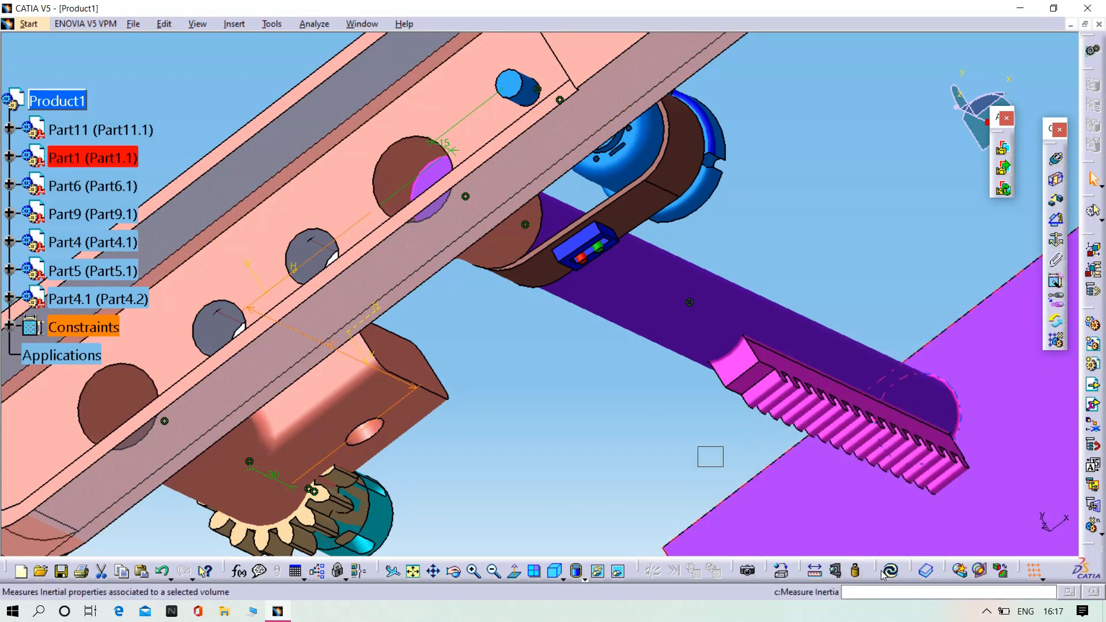
{"action": "left_click", "coordinate": [891, 572]}
Step: Make the axis of the Part5 gear's shaft coincident with the head hole next to the spindle gear, and update the assembly
{"action": "middle_click_drag", "start_coordinate": [451, 460], "coordinate": [369, 299]}
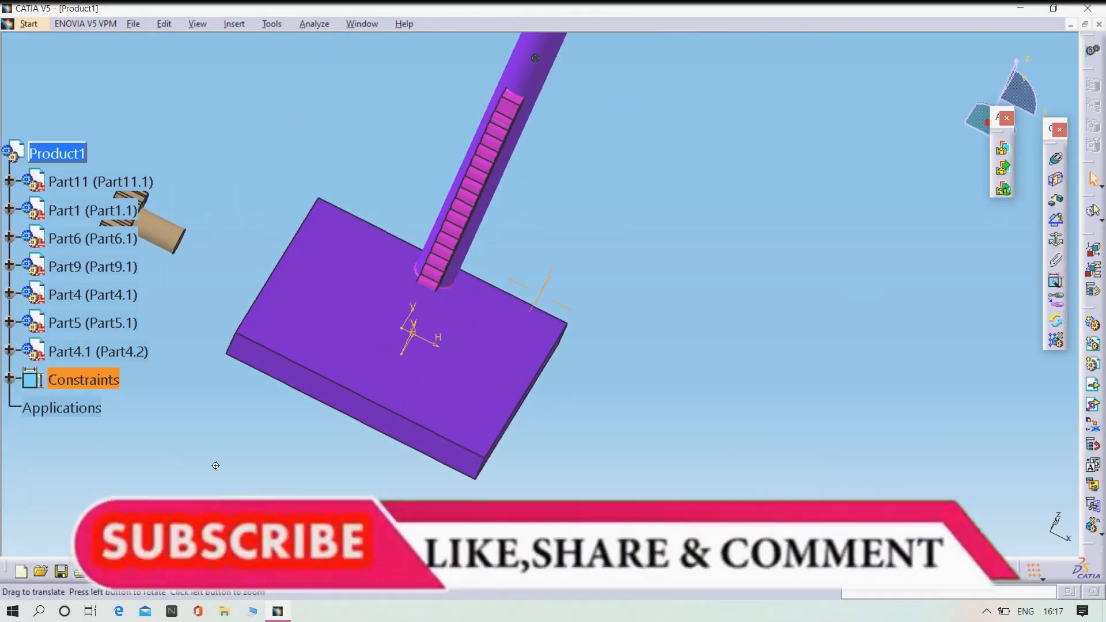
{"action": "middle_click_drag", "start_coordinate": [404, 414], "coordinate": [503, 378]}
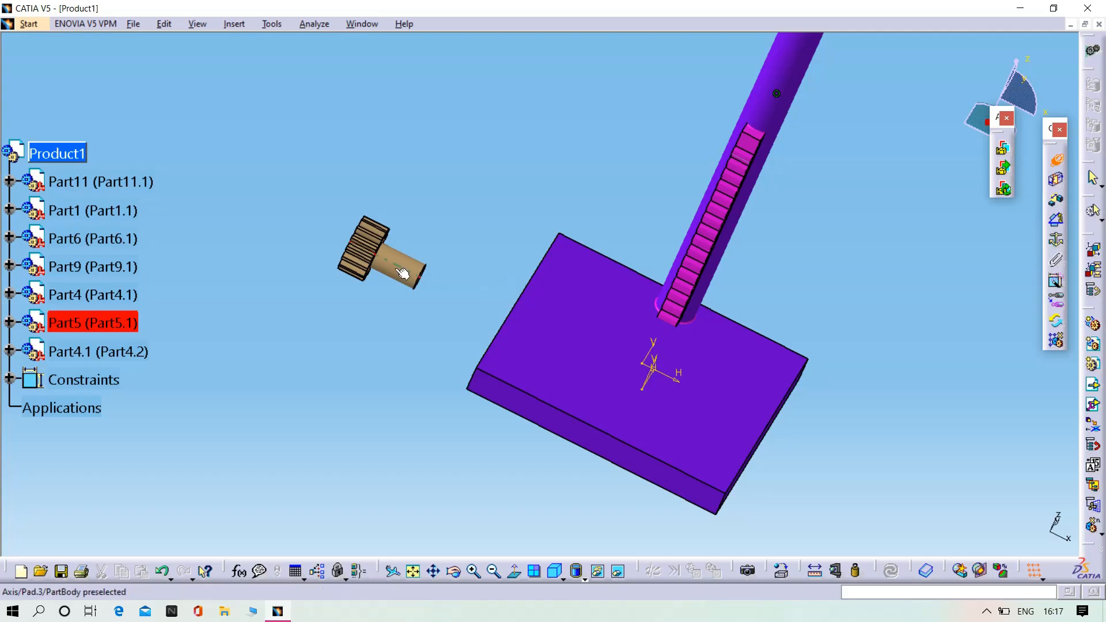
{"action": "left_click", "coordinate": [93, 323]}
{"action": "middle_click_drag", "start_coordinate": [514, 137], "coordinate": [467, 592]}
{"action": "middle_click_drag", "start_coordinate": [572, 492], "coordinate": [420, 494]}
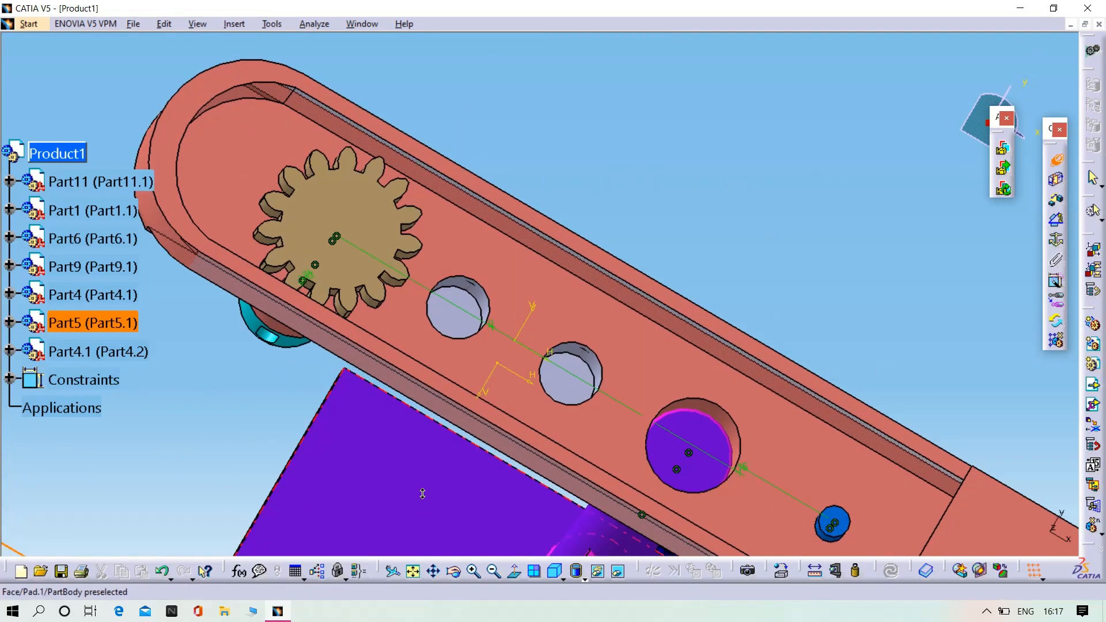
{"action": "left_click", "coordinate": [474, 294]}
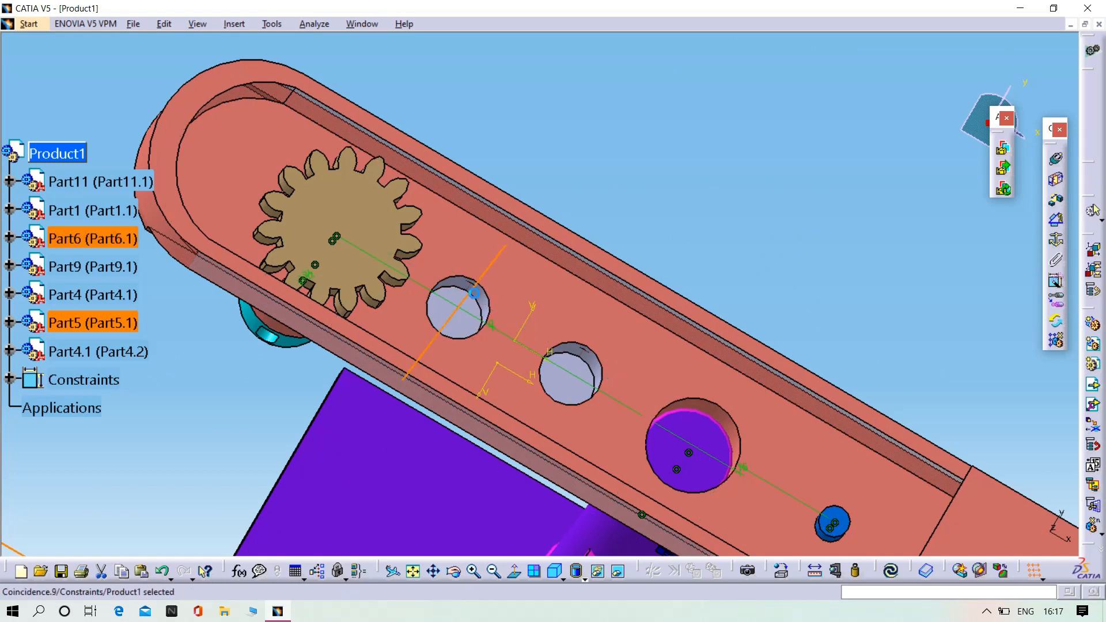
{"action": "middle_click_drag", "start_coordinate": [230, 507], "coordinate": [305, 604]}
{"action": "scroll", "coordinate": [625, 390], "scroll_direction": "down", "scroll_amount": 2}
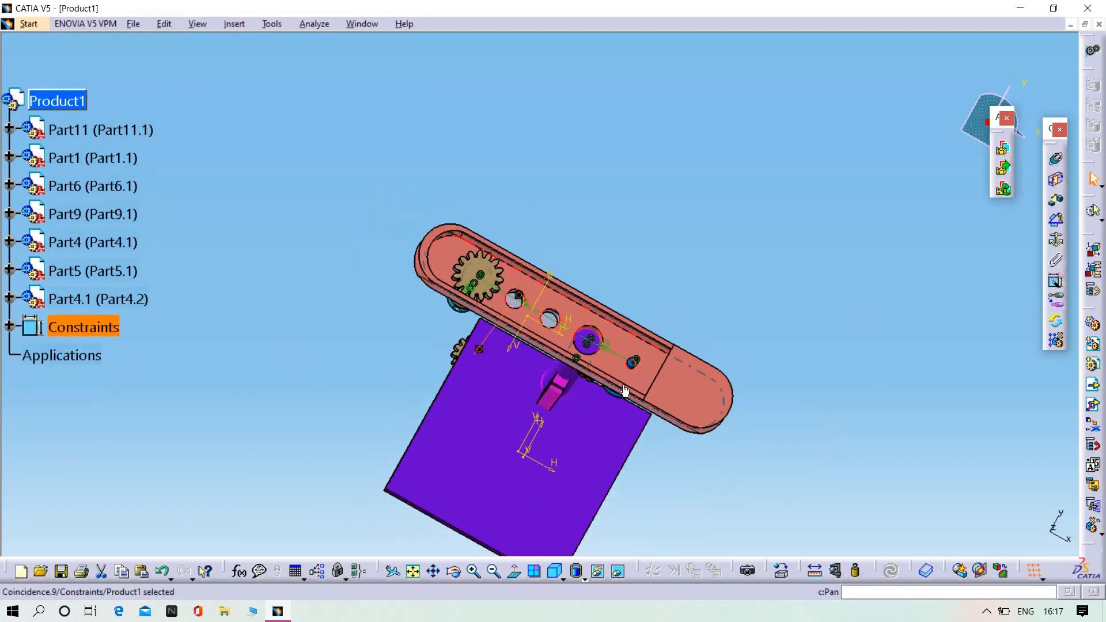
Step: Rotate the Part5 gear freehand around the X axis until its teeth are on top and its shaft points down
{"action": "middle_click_drag", "start_coordinate": [665, 443], "coordinate": [403, 288]}
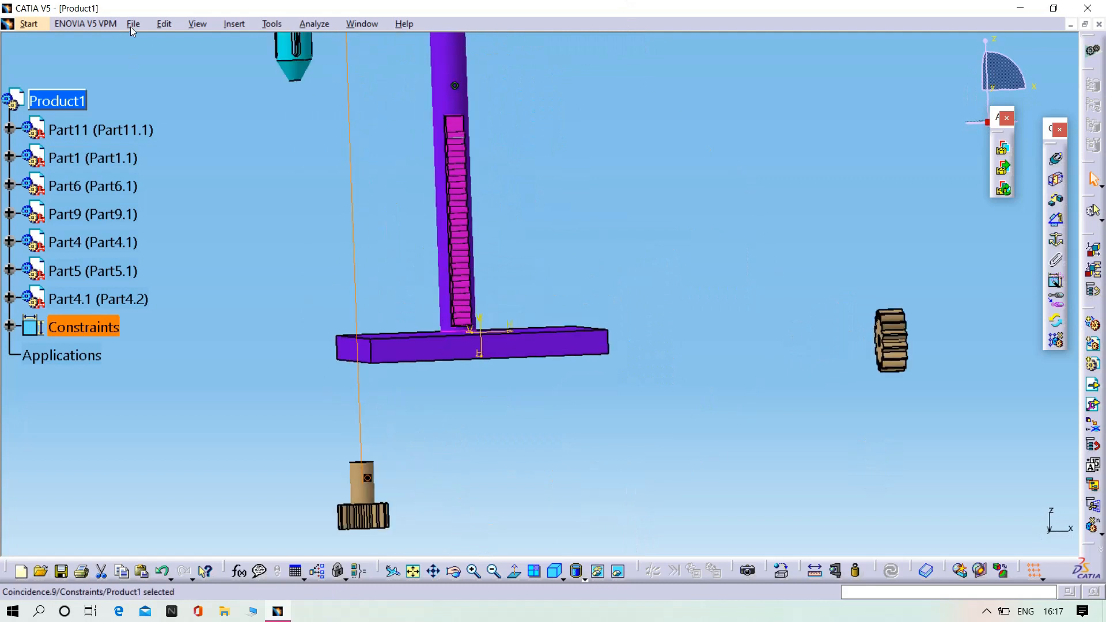
{"action": "left_click", "coordinate": [132, 25]}
{"action": "mouse_move", "coordinate": [164, 24]}
{"action": "mouse_move", "coordinate": [199, 192]}
{"action": "left_click", "coordinate": [394, 191]}
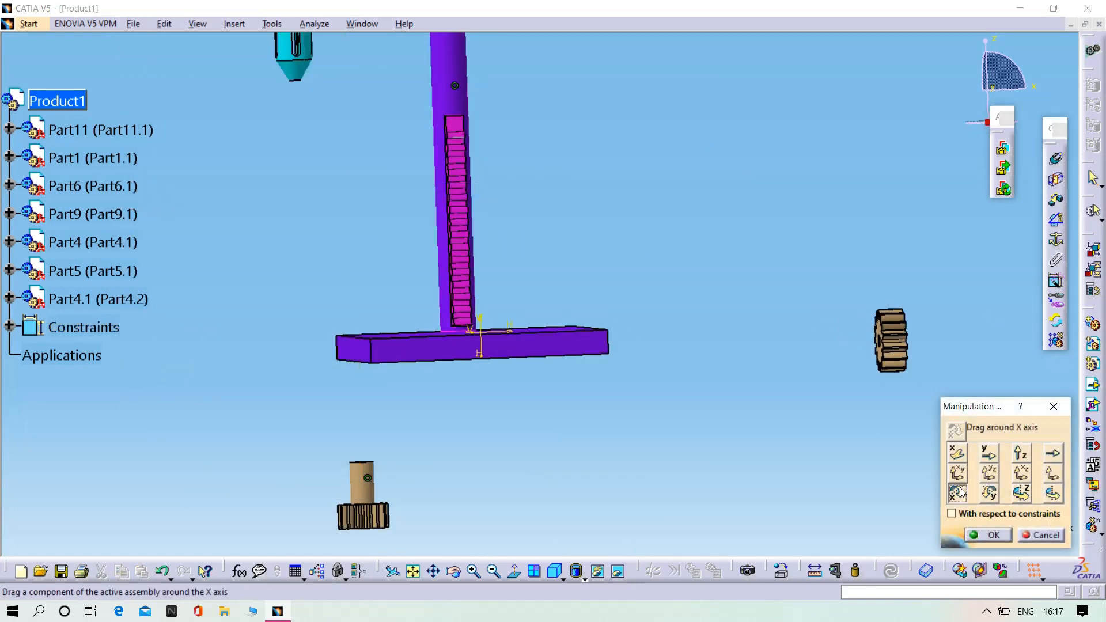
{"action": "left_click_drag", "start_coordinate": [373, 490], "coordinate": [375, 199]}
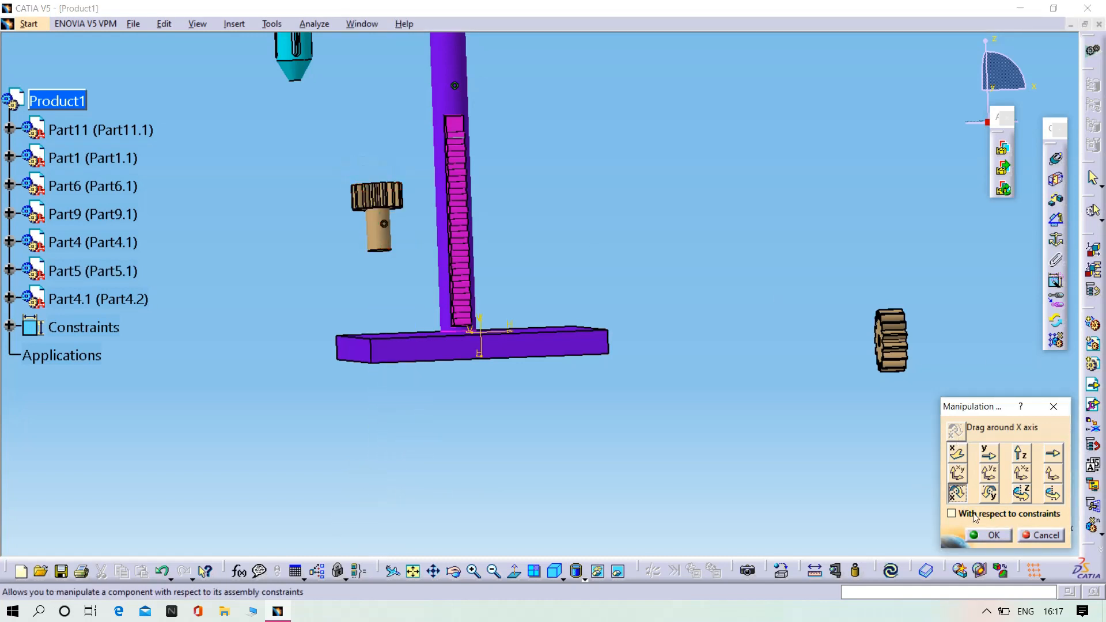
{"action": "middle_click_drag", "start_coordinate": [501, 363], "coordinate": [992, 285]}
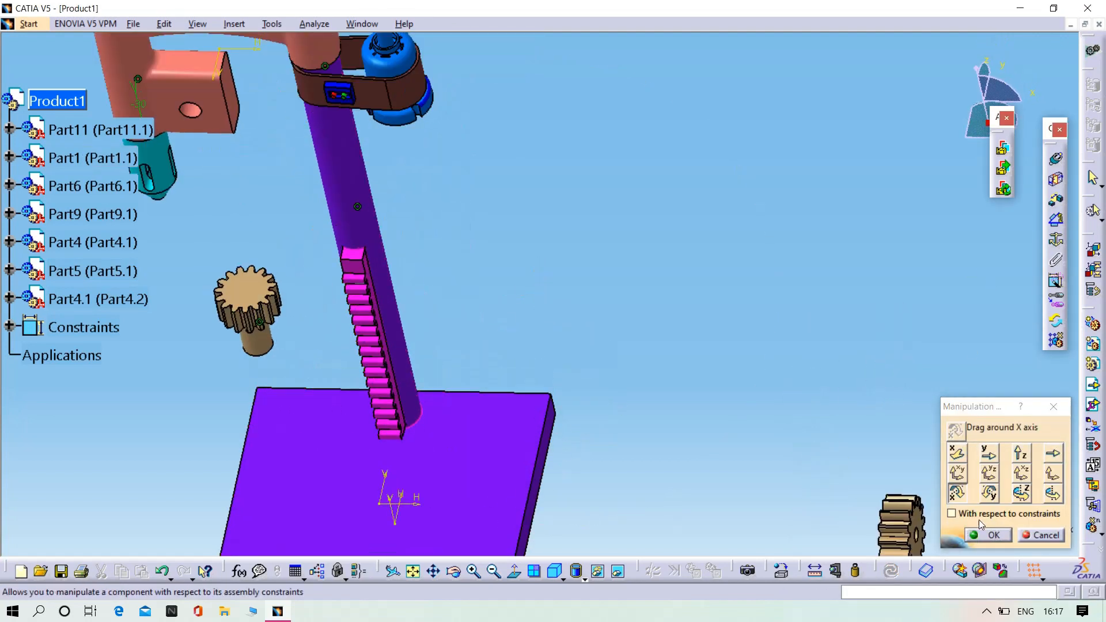
{"action": "left_click", "coordinate": [976, 535]}
Step: Add an offset constraint between the Part5 gear's shaft-side face and the head's inner floor, and update the assembly
{"action": "middle_click_drag", "start_coordinate": [436, 236], "coordinate": [466, 214]}
{"action": "middle_click_drag", "start_coordinate": [387, 162], "coordinate": [747, 326]}
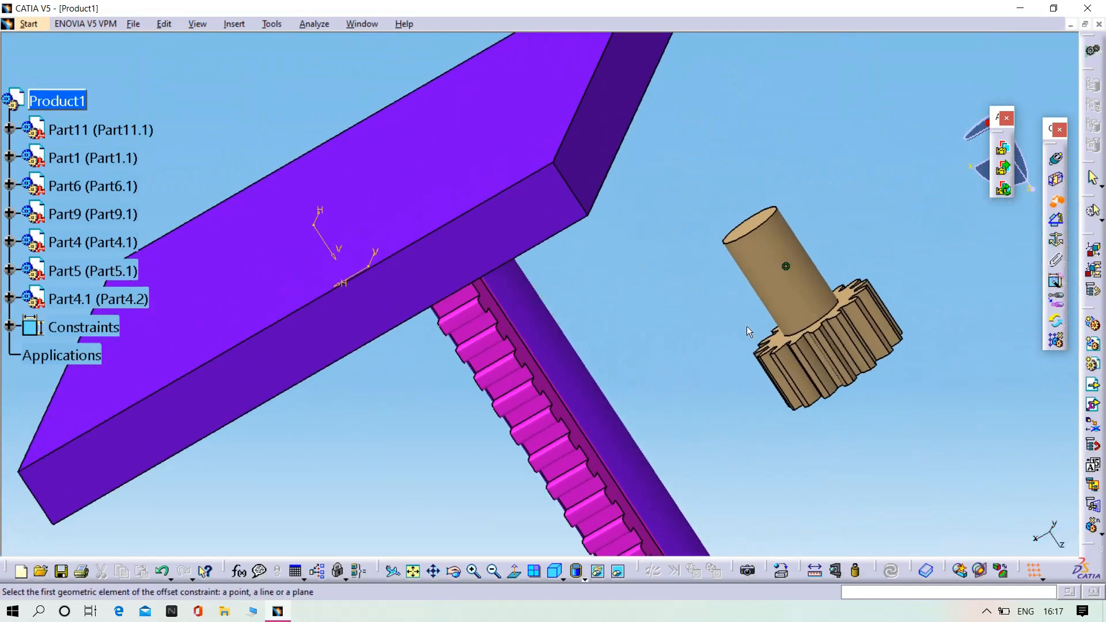
{"action": "left_click", "coordinate": [786, 340]}
{"action": "middle_click_drag", "start_coordinate": [724, 379], "coordinate": [588, 405]}
{"action": "middle_click_drag", "start_coordinate": [493, 216], "coordinate": [472, 415]}
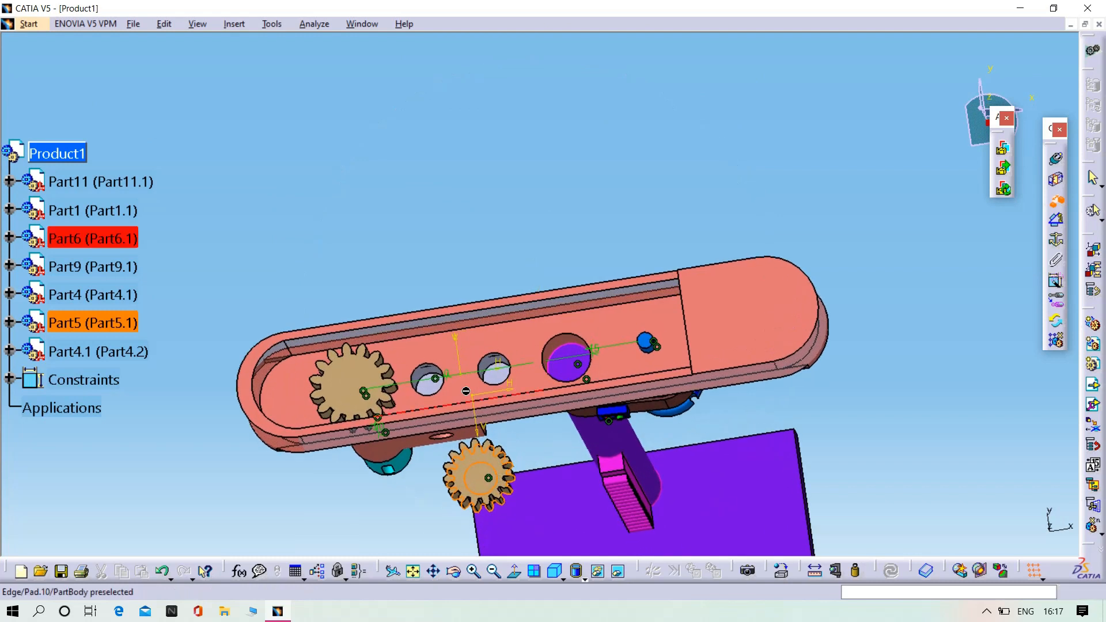
{"action": "double_click", "coordinate": [461, 360]}
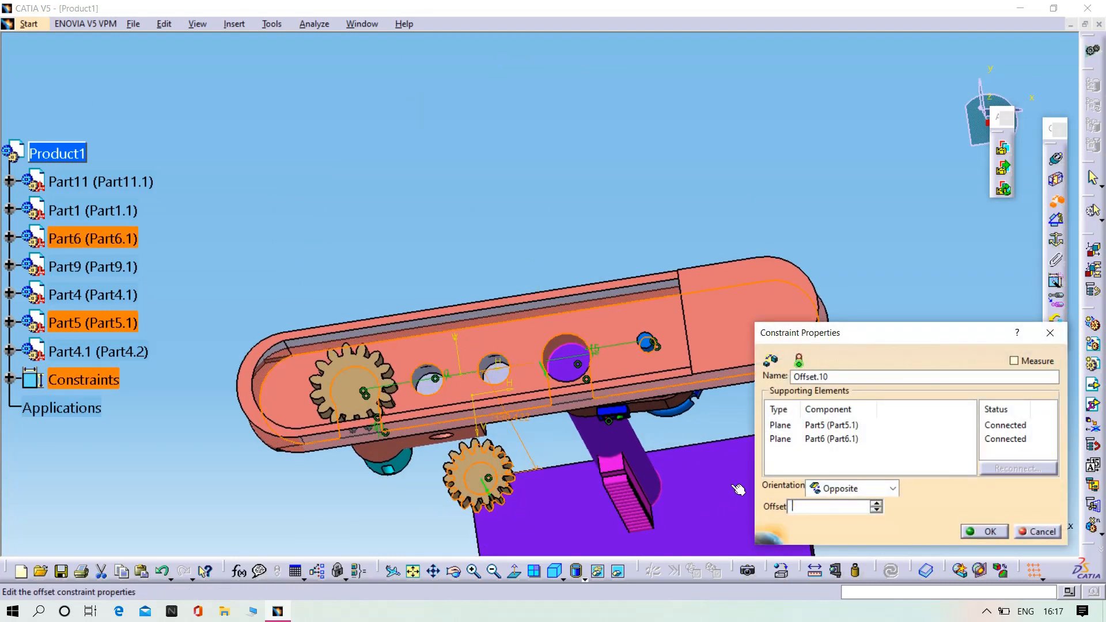
{"action": "key", "text": "Return"}
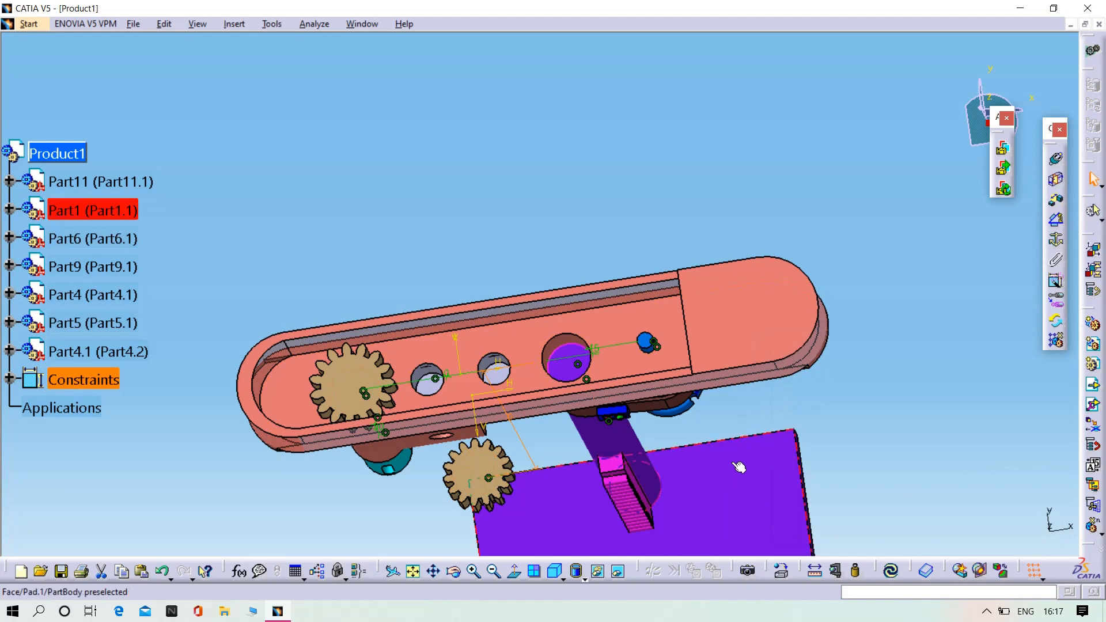
{"action": "left_click", "coordinate": [900, 577]}
Step: Hide the motor and make the bore axis of the shaftless gear coincident with the head's small motor shaft hole
{"action": "middle_click_drag", "start_coordinate": [859, 415], "coordinate": [332, 170]}
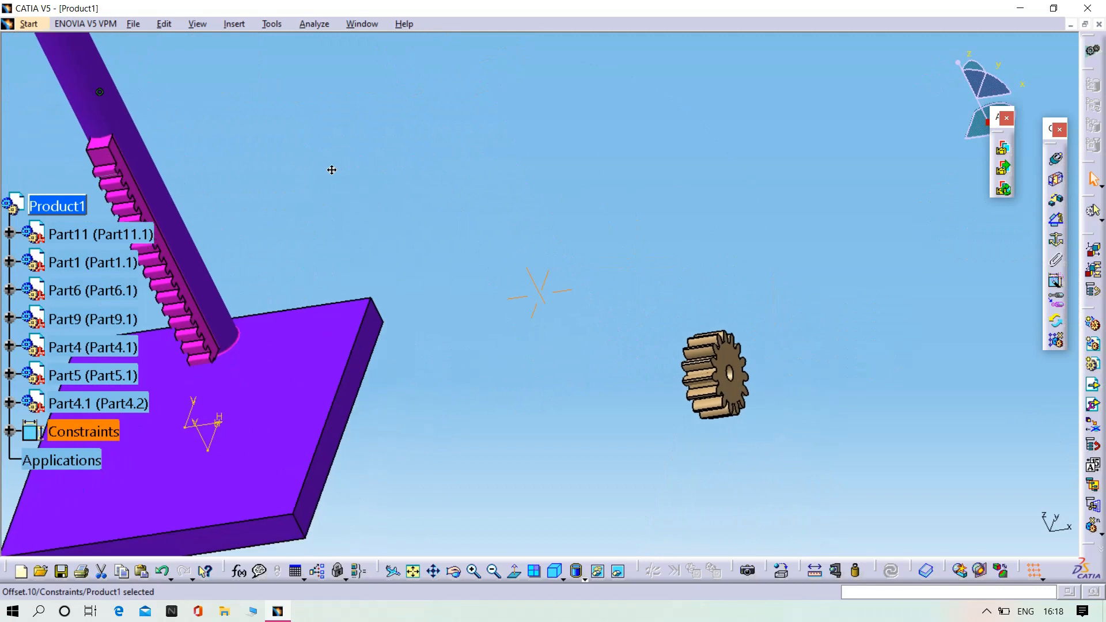
{"action": "left_click", "coordinate": [1057, 163]}
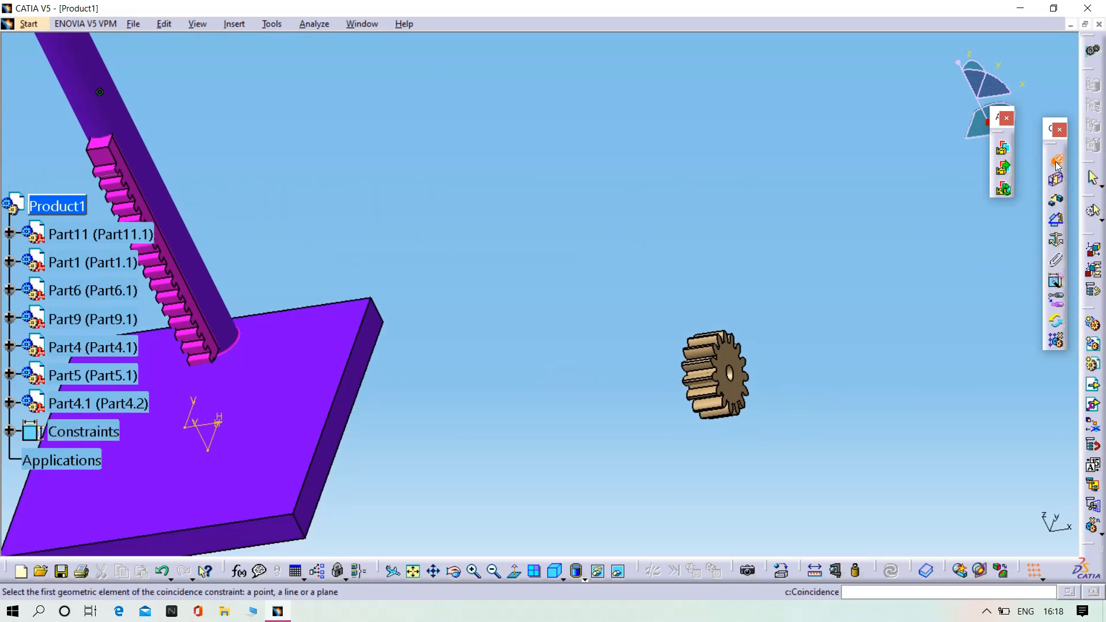
{"action": "middle_click_drag", "start_coordinate": [762, 393], "coordinate": [233, 169]}
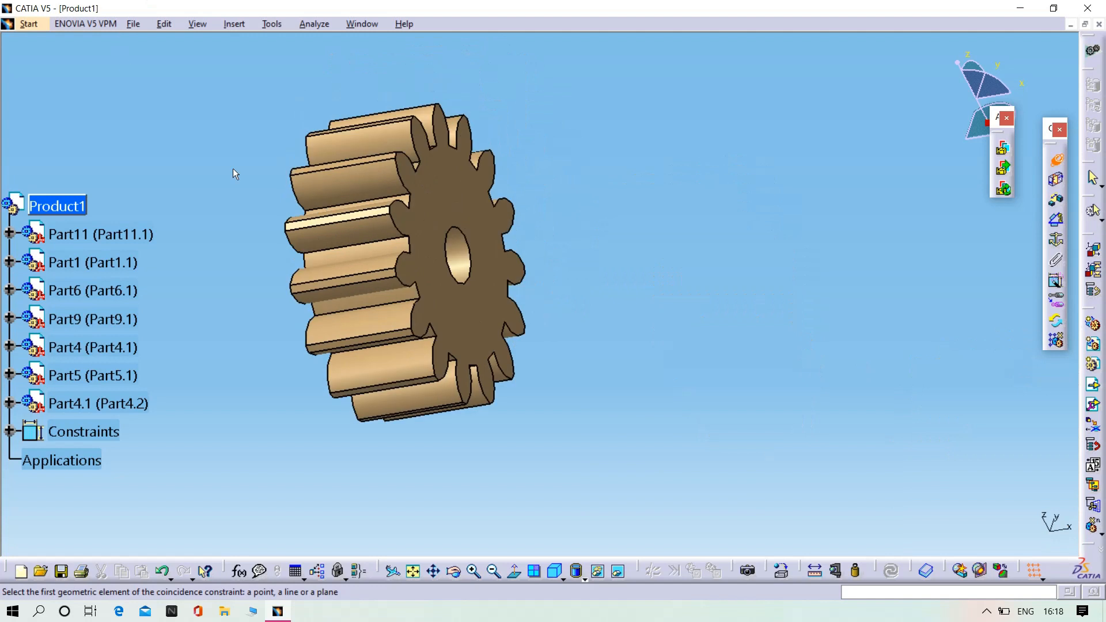
{"action": "left_click", "coordinate": [463, 257]}
{"action": "middle_click_drag", "start_coordinate": [277, 132], "coordinate": [520, 340]}
{"action": "middle_click_drag", "start_coordinate": [237, 85], "coordinate": [507, 311]}
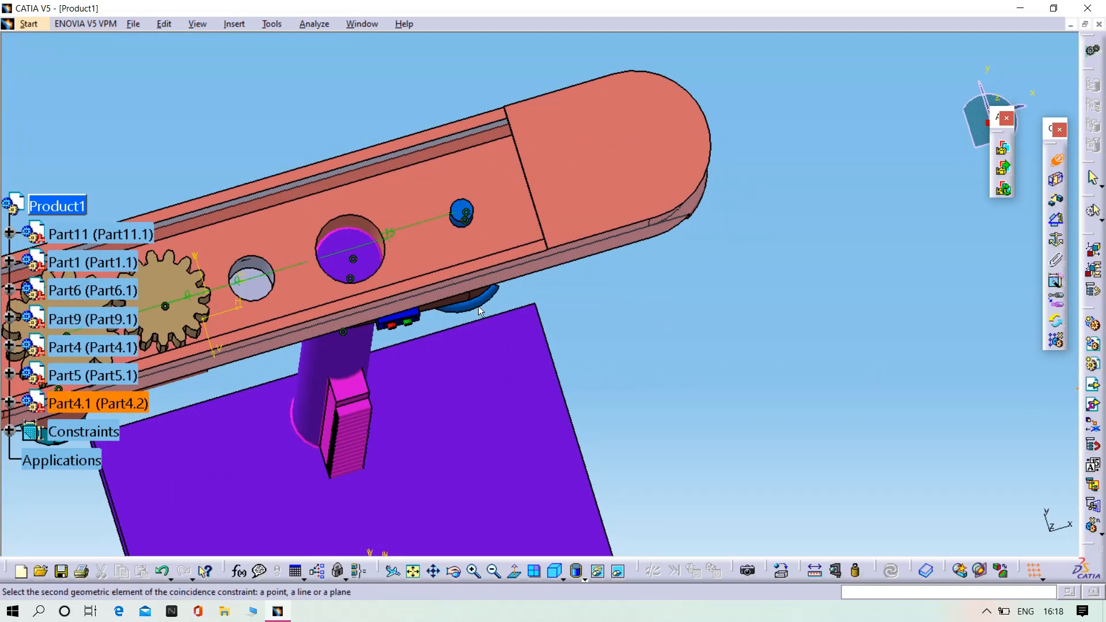
{"action": "right_click", "coordinate": [478, 306]}
{"action": "left_click", "coordinate": [518, 350]}
{"action": "middle_click_drag", "start_coordinate": [489, 242], "coordinate": [580, 388]}
{"action": "left_click", "coordinate": [489, 242]}
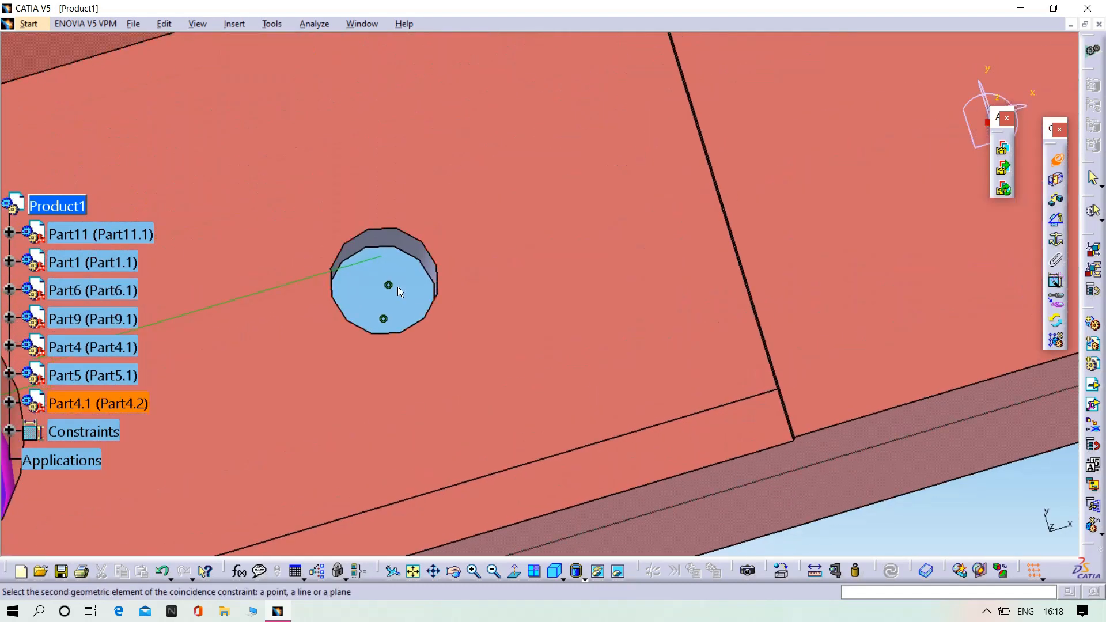
{"action": "left_click", "coordinate": [397, 237]}
Step: Try an offset constraint between one face of the shaftless gear and the head's inner floor, and update the assembly
{"action": "middle_click_drag", "start_coordinate": [426, 239], "coordinate": [1105, 168]}
{"action": "left_click", "coordinate": [1056, 200]}
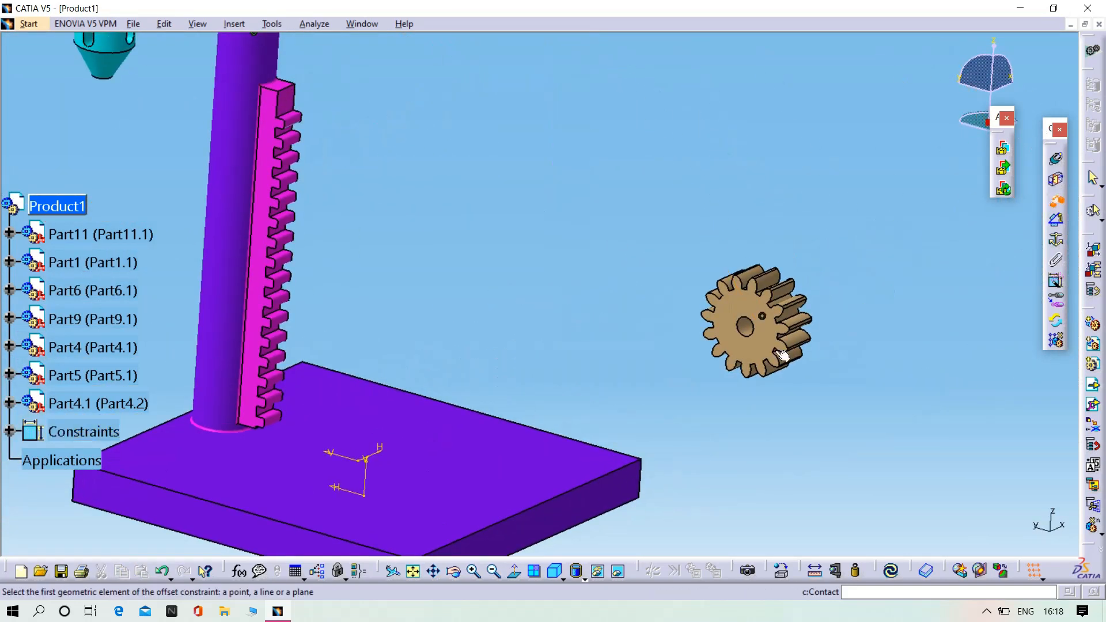
{"action": "left_click", "coordinate": [778, 349]}
{"action": "middle_click_drag", "start_coordinate": [644, 203], "coordinate": [374, 258]}
{"action": "left_click", "coordinate": [386, 268]}
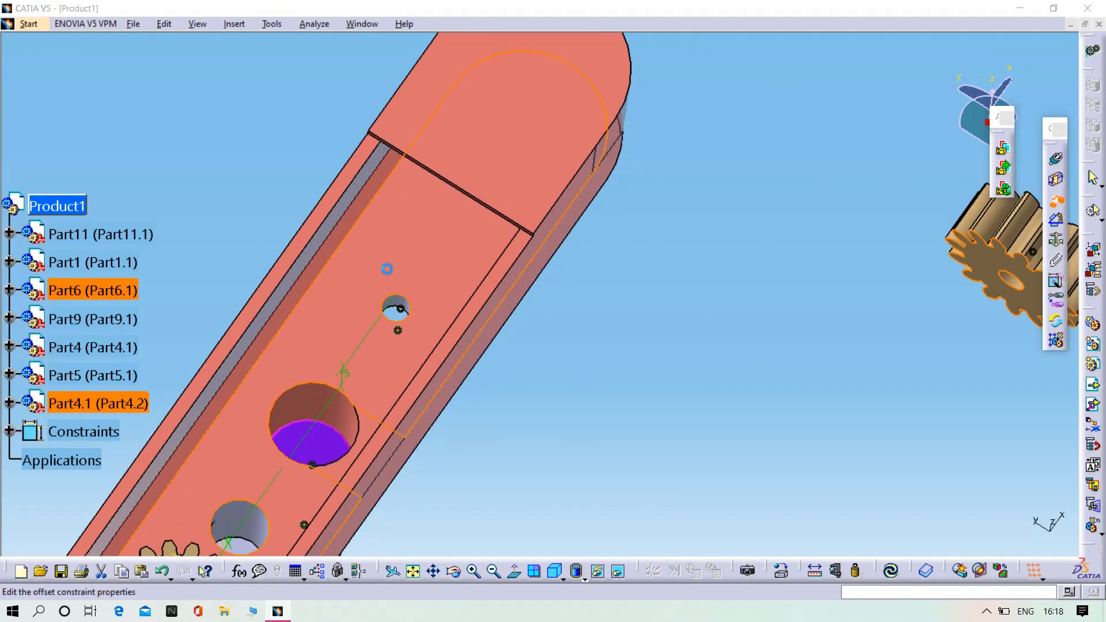
{"action": "left_click", "coordinate": [890, 569]}
{"action": "left_click", "coordinate": [988, 531]}
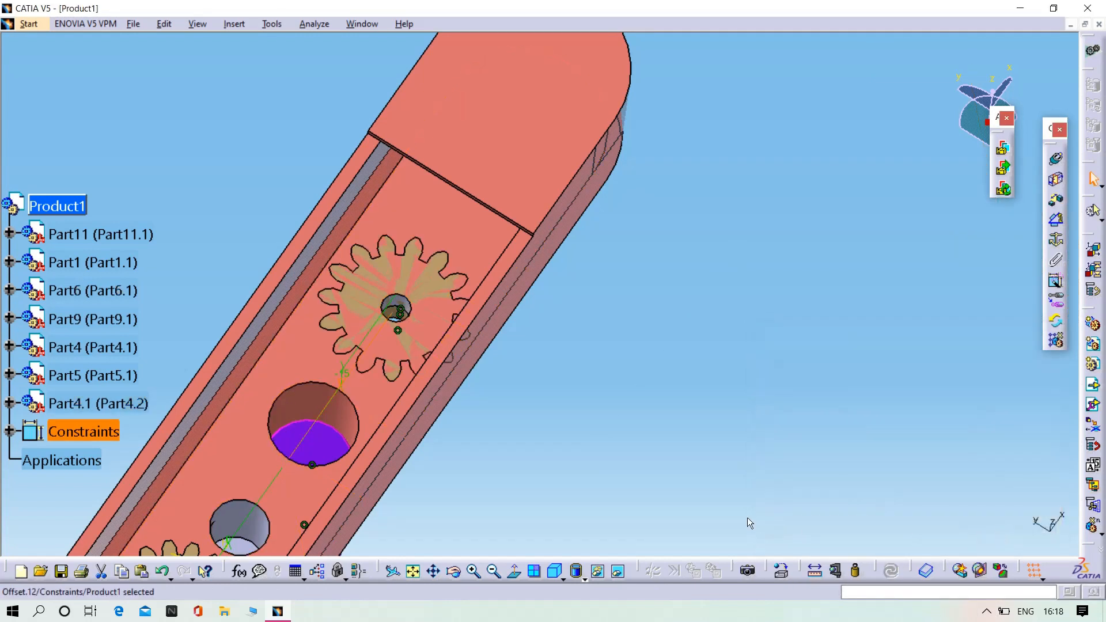
Step: Delete the last offset constraint between the shaftless gear and the head
{"action": "middle_click_drag", "start_coordinate": [500, 397], "coordinate": [468, 378]}
{"action": "left_click", "coordinate": [9, 431]}
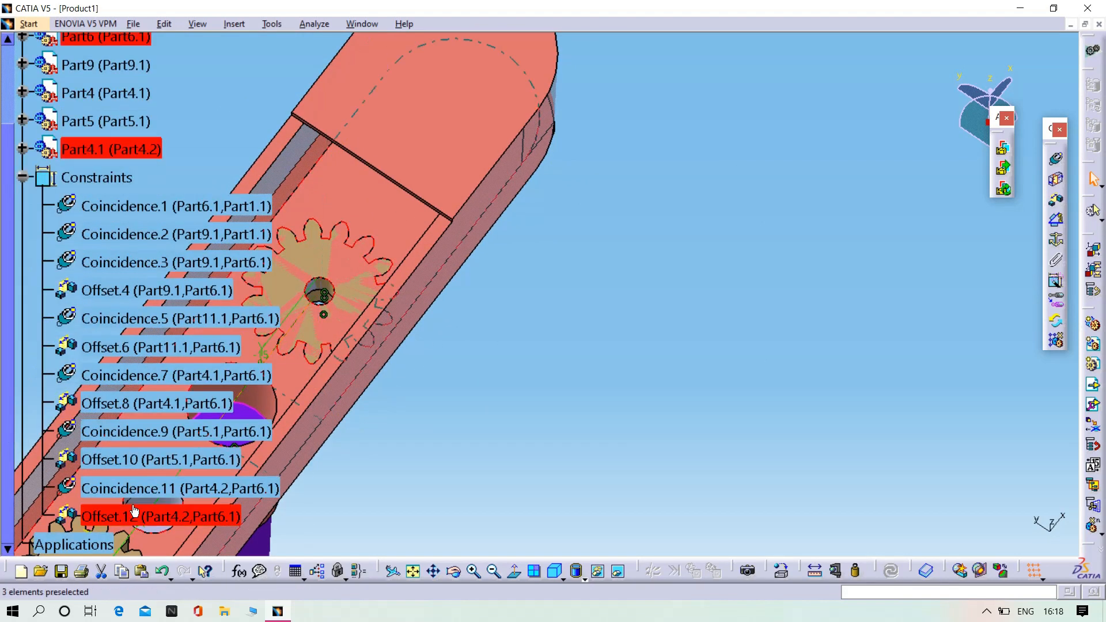
{"action": "right_click", "coordinate": [175, 527]}
{"action": "left_click", "coordinate": [165, 463]}
Step: Add an offset constraint between the shaftless gear's opposite face and the head's inner floor, and update the assembly
{"action": "middle_click_drag", "start_coordinate": [447, 457], "coordinate": [638, 378]}
{"action": "left_click", "coordinate": [1064, 201]}
{"action": "middle_click_drag", "start_coordinate": [612, 336], "coordinate": [514, 85]}
{"action": "left_click", "coordinate": [552, 264]}
{"action": "middle_click_drag", "start_coordinate": [544, 259], "coordinate": [512, 443]}
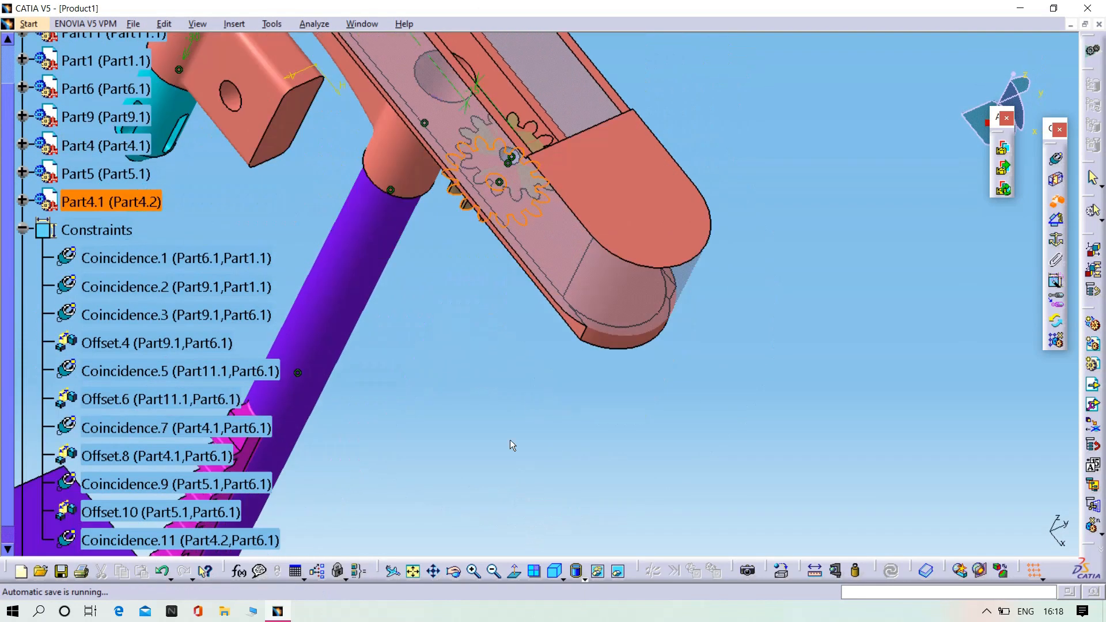
{"action": "left_click", "coordinate": [506, 94]}
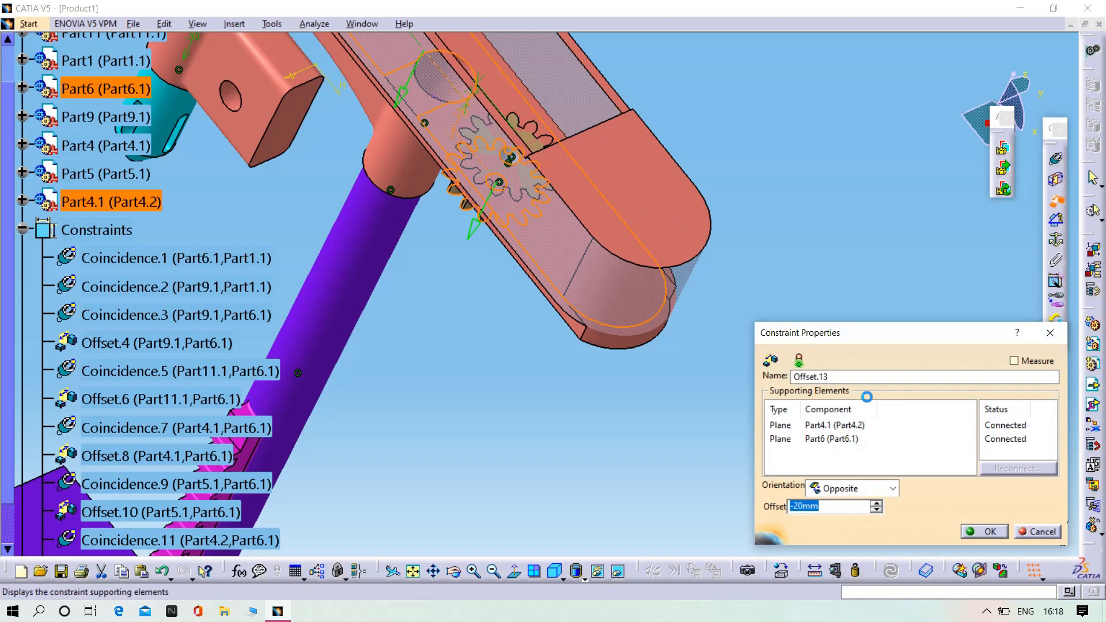
{"action": "key", "text": "Return"}
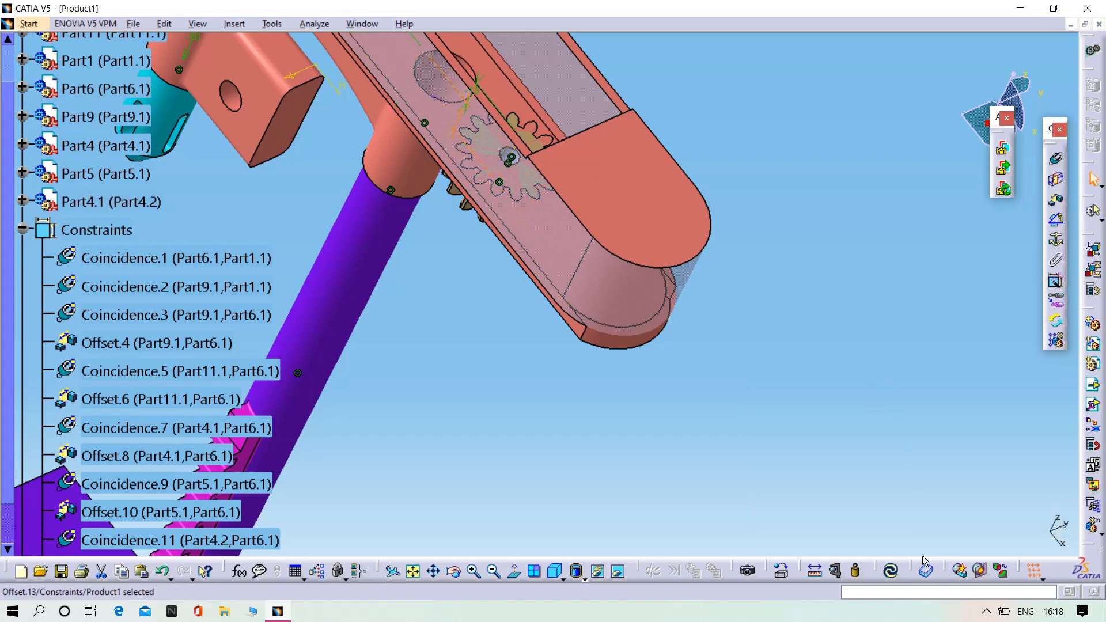
{"action": "left_click", "coordinate": [899, 575]}
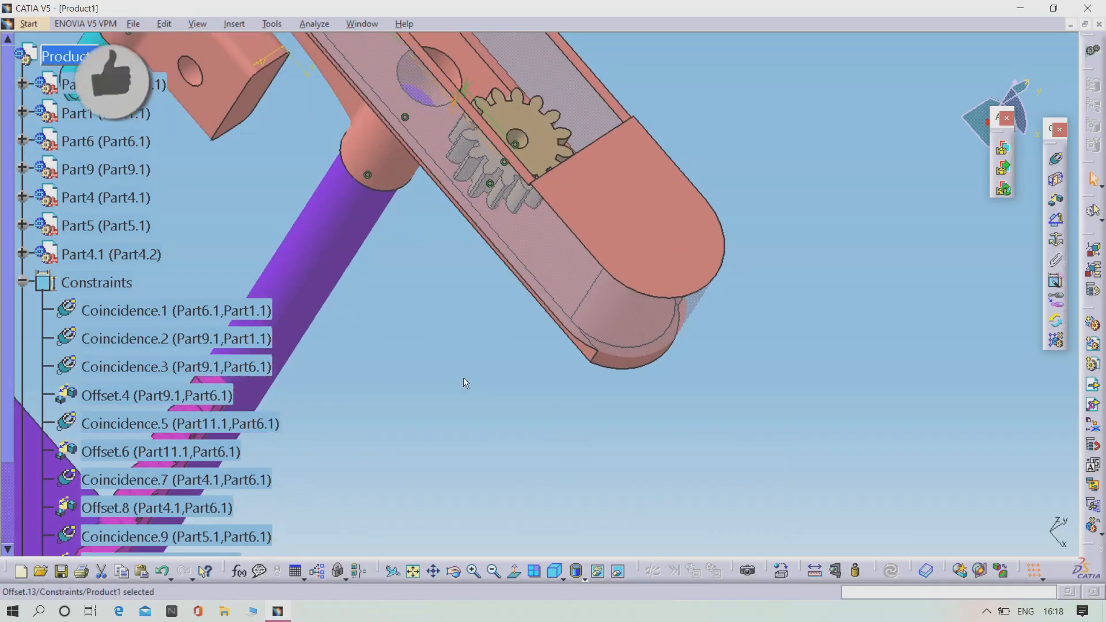
Step: Restore the hidden motor from the hidden-object space and return to the visible space
{"action": "middle_click_drag", "start_coordinate": [463, 378], "coordinate": [529, 326]}
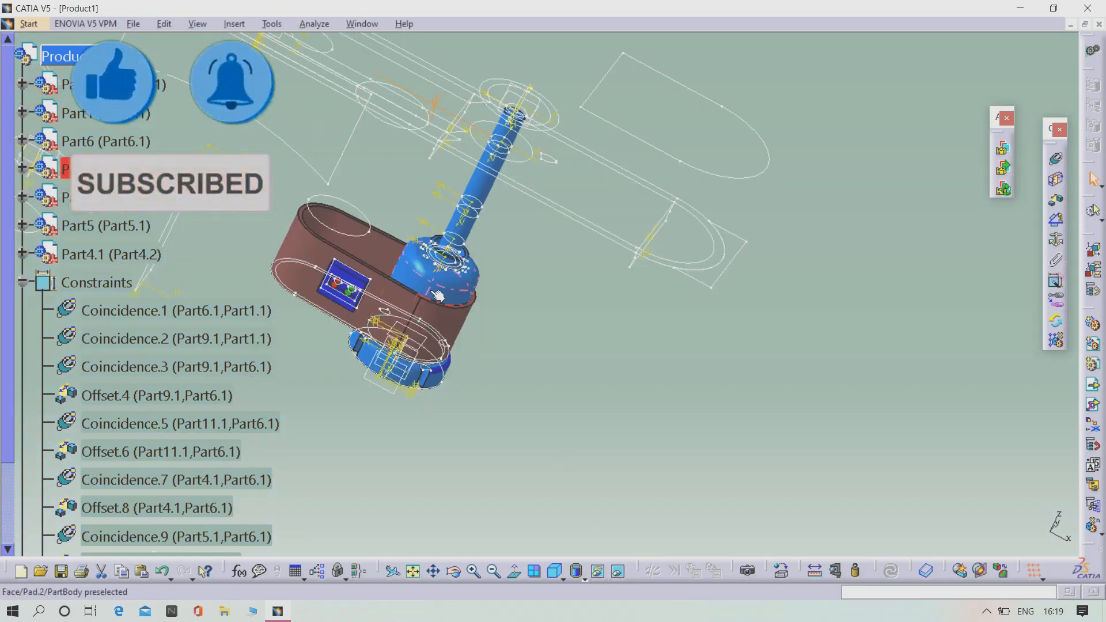
{"action": "right_click", "coordinate": [437, 295]}
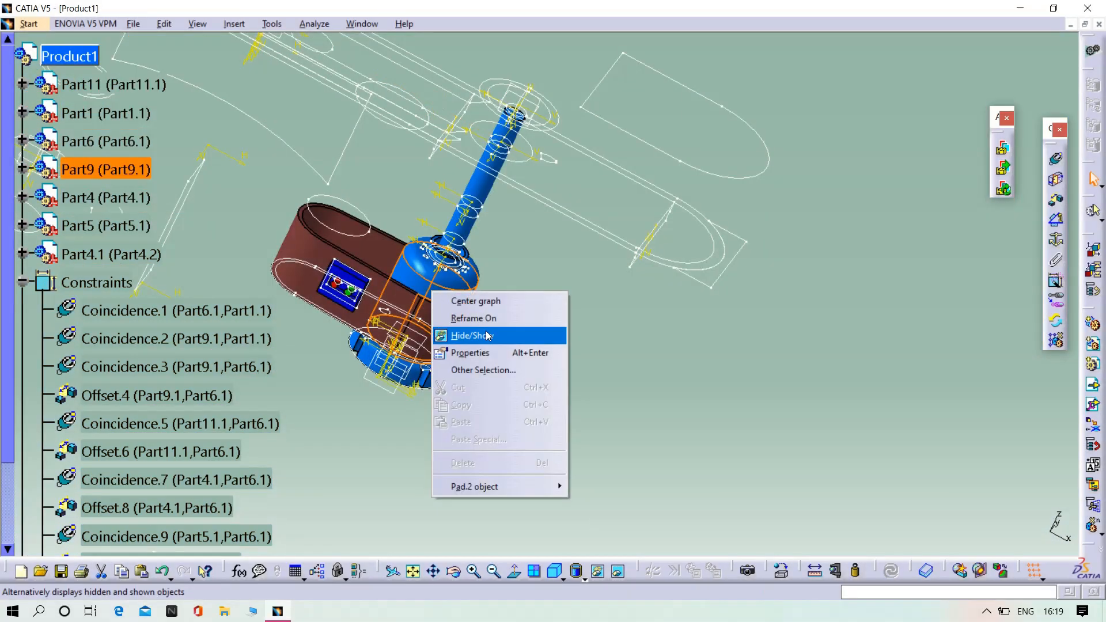
{"action": "left_click", "coordinate": [477, 336]}
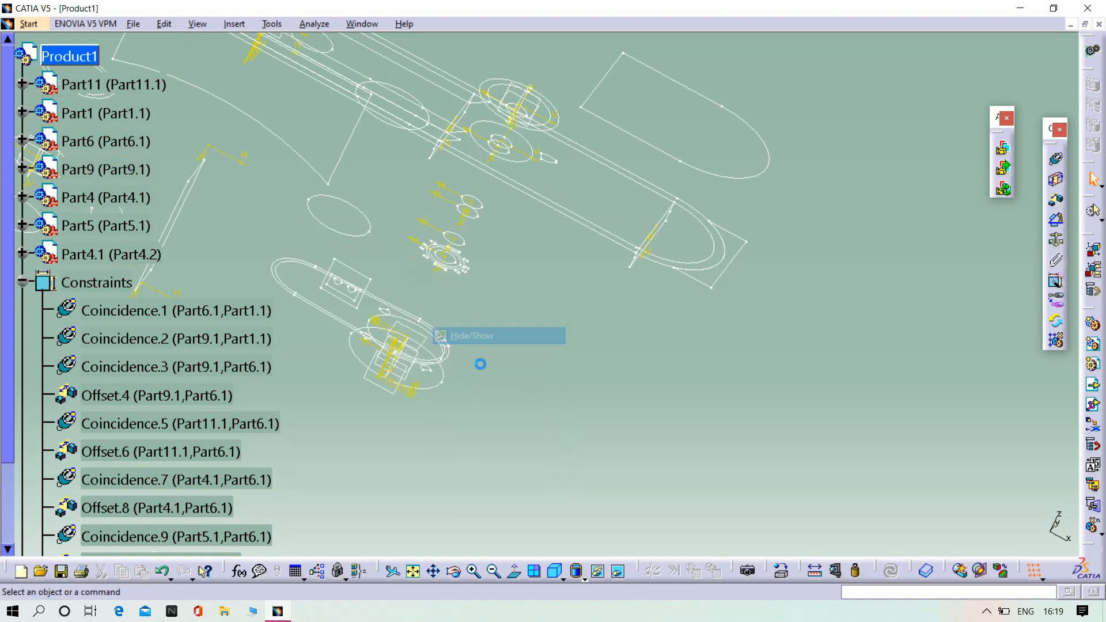
{"action": "left_click", "coordinate": [618, 571]}
Step: Insert gear 00001 and the gear file listed directly below it as existing components of the product, and dismiss the incident report
{"action": "middle_click_drag", "start_coordinate": [514, 346], "coordinate": [593, 396]}
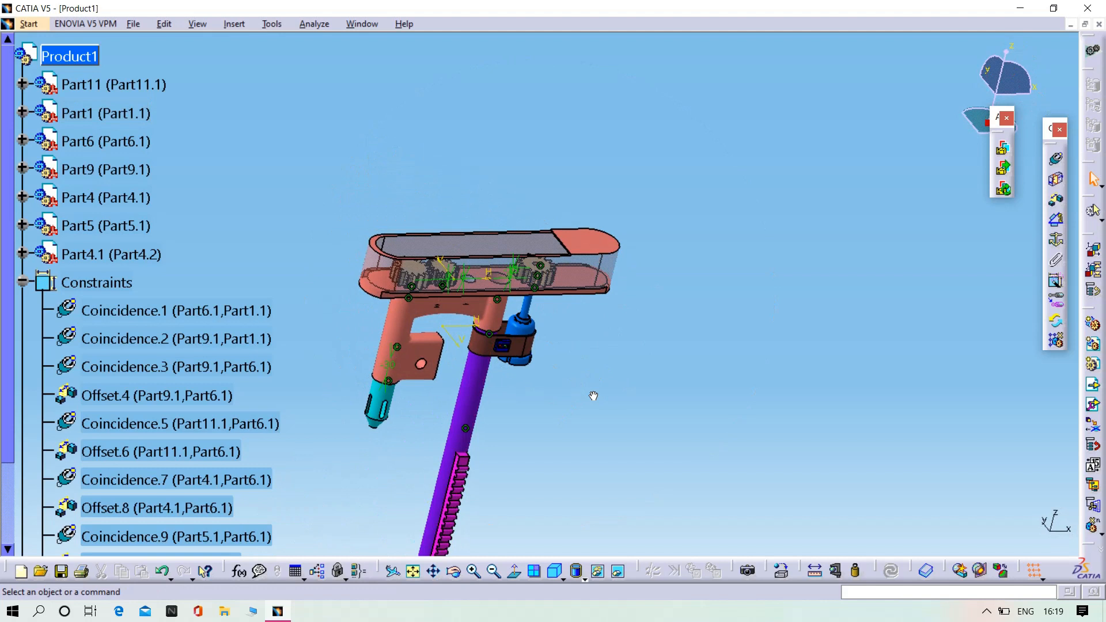
{"action": "right_click", "coordinate": [60, 56]}
{"action": "mouse_move", "coordinate": [110, 299]}
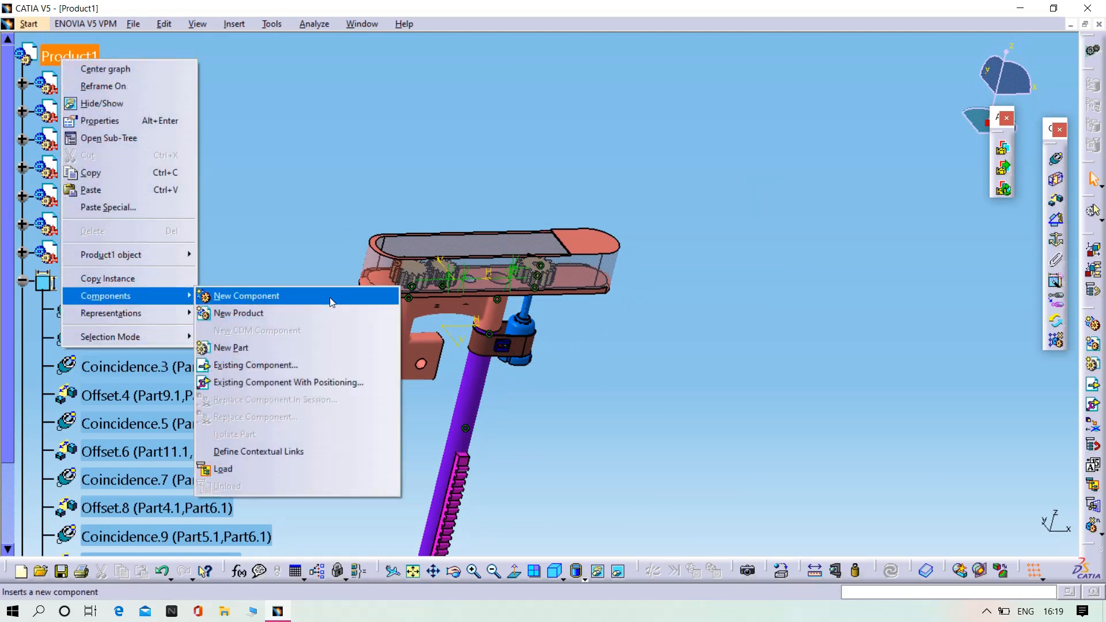
{"action": "left_click", "coordinate": [273, 363]}
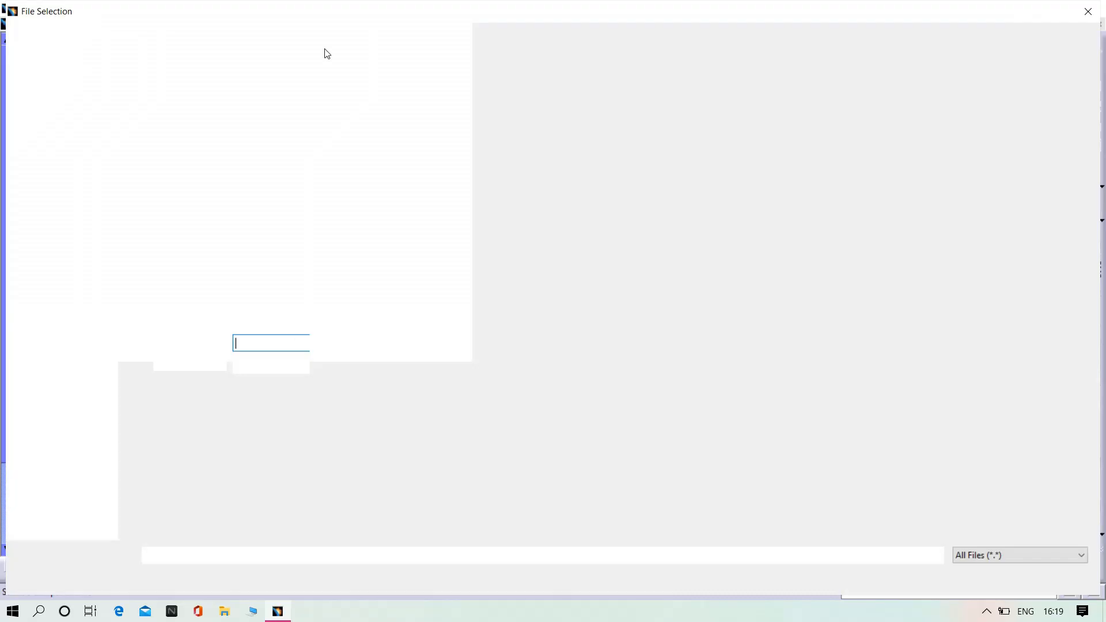
{"action": "left_click", "coordinate": [183, 165]}
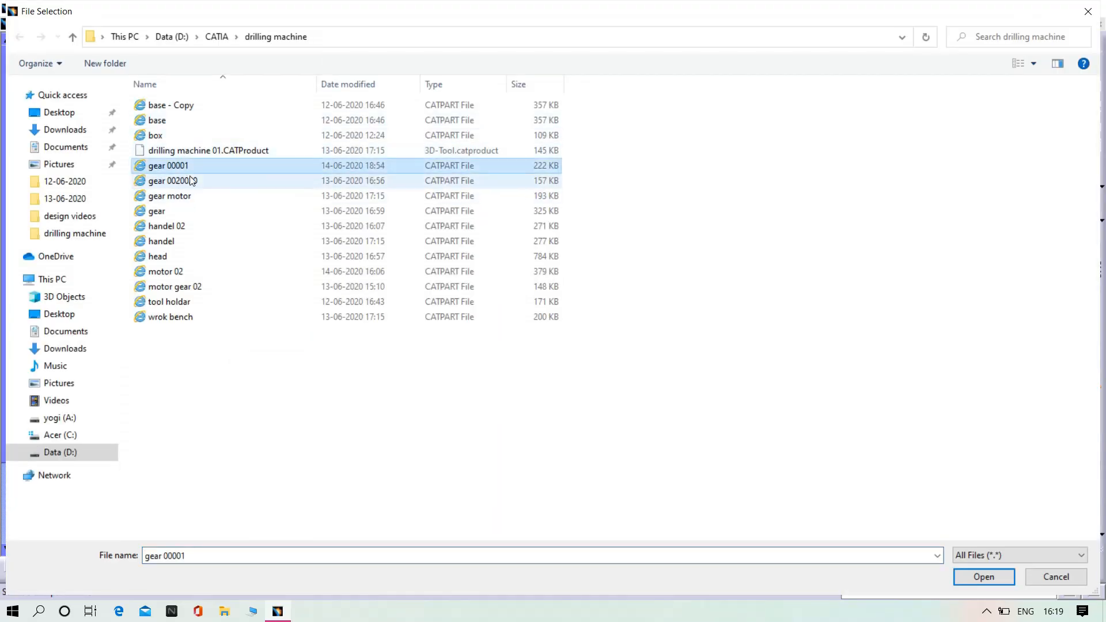
{"action": "left_click", "coordinate": [192, 180], "text": "ctrl"}
{"action": "left_click", "coordinate": [978, 575]}
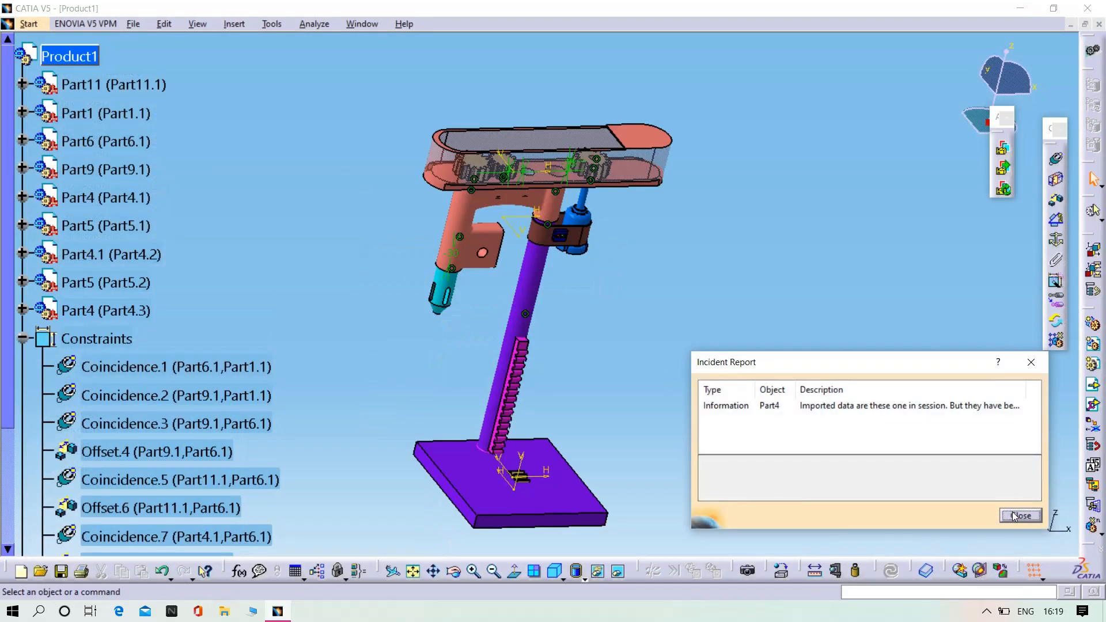
{"action": "left_click", "coordinate": [1015, 516]}
Step: Move both new gears along the X axis until they are clear of the base plate
{"action": "middle_click_drag", "start_coordinate": [663, 271], "coordinate": [638, 180]}
{"action": "left_click", "coordinate": [633, 250]}
{"action": "middle_click", "coordinate": [287, 377]}
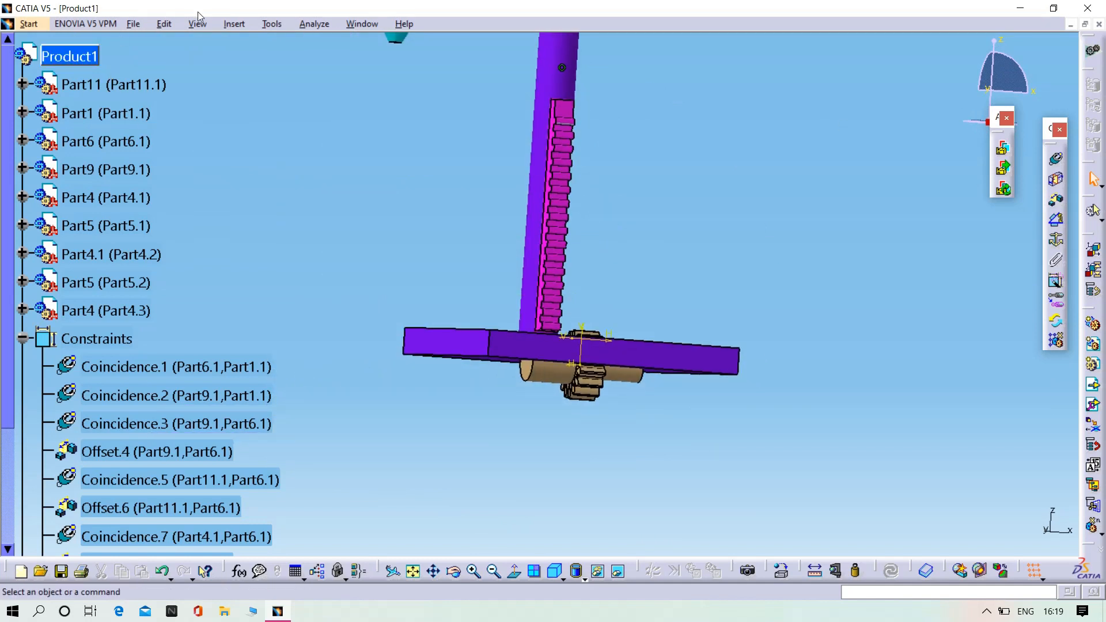
{"action": "left_click", "coordinate": [165, 24]}
{"action": "mouse_move", "coordinate": [215, 192]}
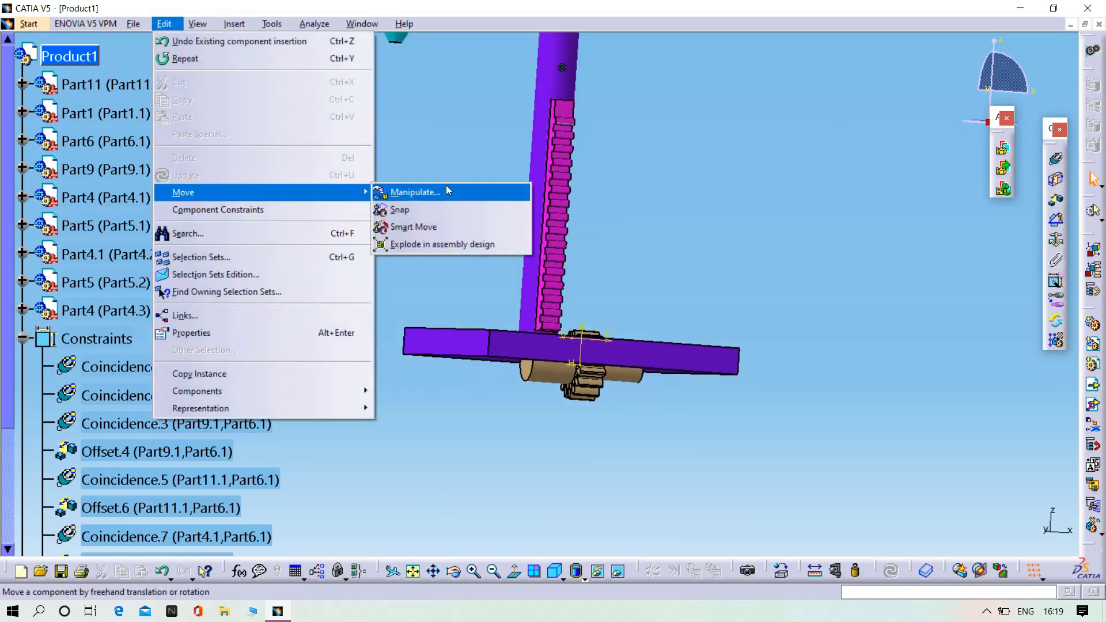
{"action": "left_click", "coordinate": [436, 192]}
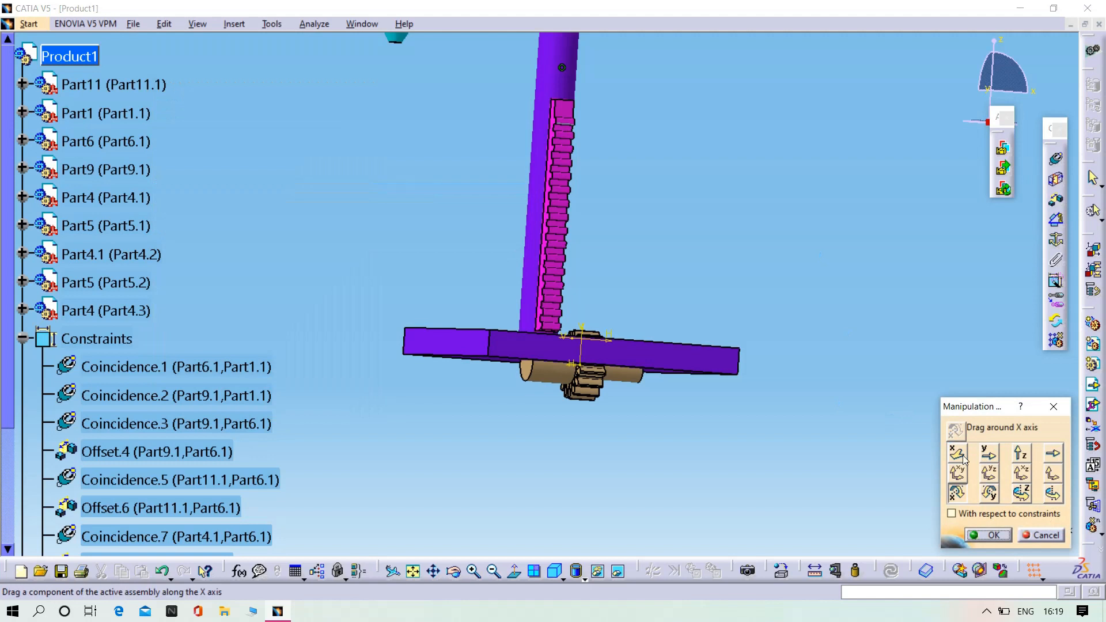
{"action": "left_click_drag", "start_coordinate": [583, 383], "coordinate": [893, 323]}
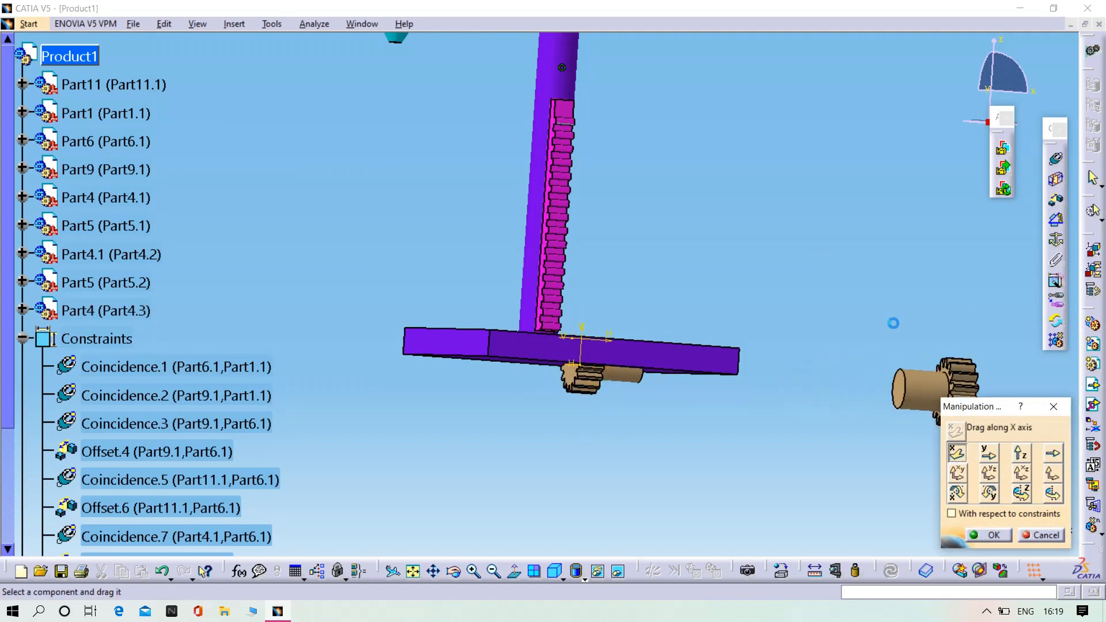
{"action": "left_click_drag", "start_coordinate": [575, 388], "coordinate": [769, 391]}
{"action": "middle_click_drag", "start_coordinate": [559, 266], "coordinate": [539, 377]}
{"action": "left_click", "coordinate": [988, 535]}
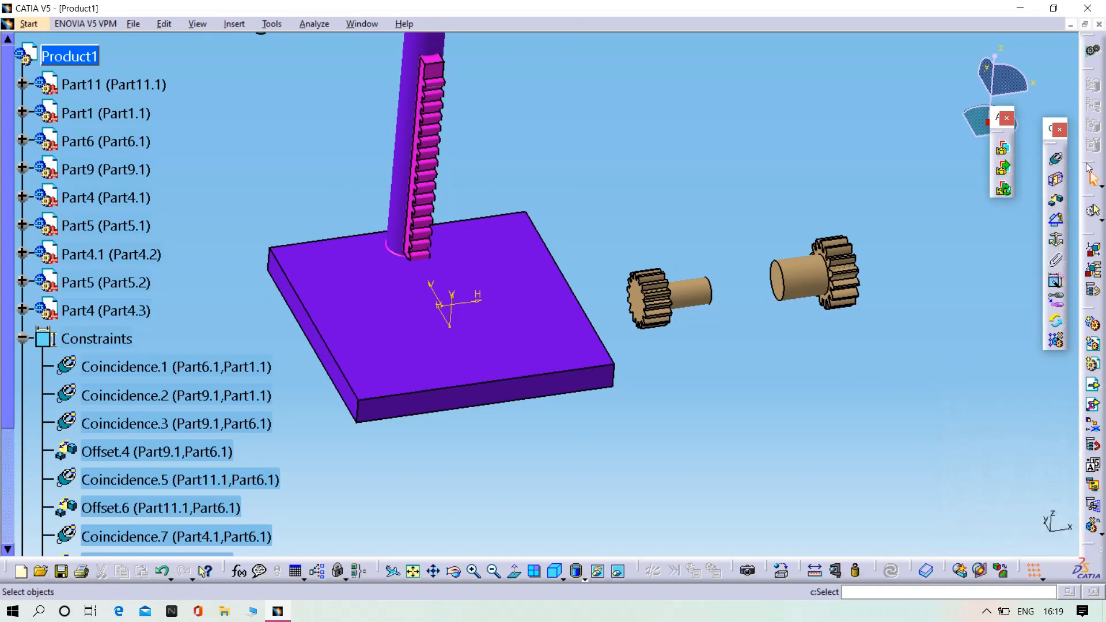
Step: Add a coincidence constraint between the smaller new gear's shaft axis and the head's small hole axis, and update the assembly
{"action": "left_click", "coordinate": [1056, 159]}
{"action": "left_click", "coordinate": [698, 301]}
{"action": "middle_click_drag", "start_coordinate": [543, 60], "coordinate": [536, 553]}
{"action": "middle_click_drag", "start_coordinate": [449, 518], "coordinate": [435, 318]}
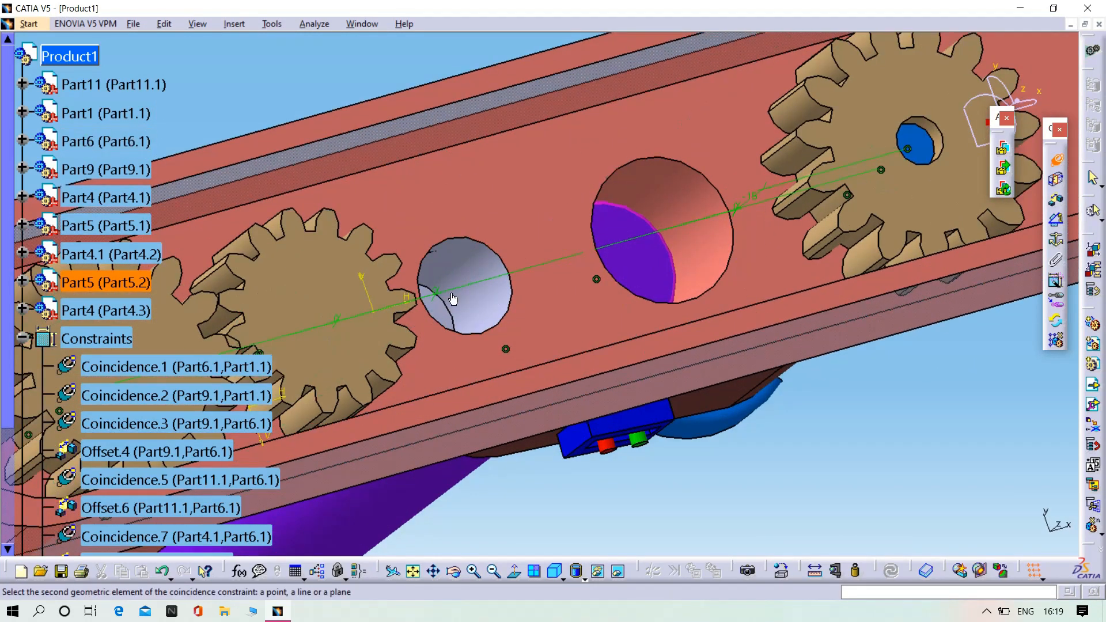
{"action": "left_click", "coordinate": [453, 299]}
{"action": "middle_click_drag", "start_coordinate": [753, 442], "coordinate": [662, 369]}
{"action": "left_click", "coordinate": [891, 572]}
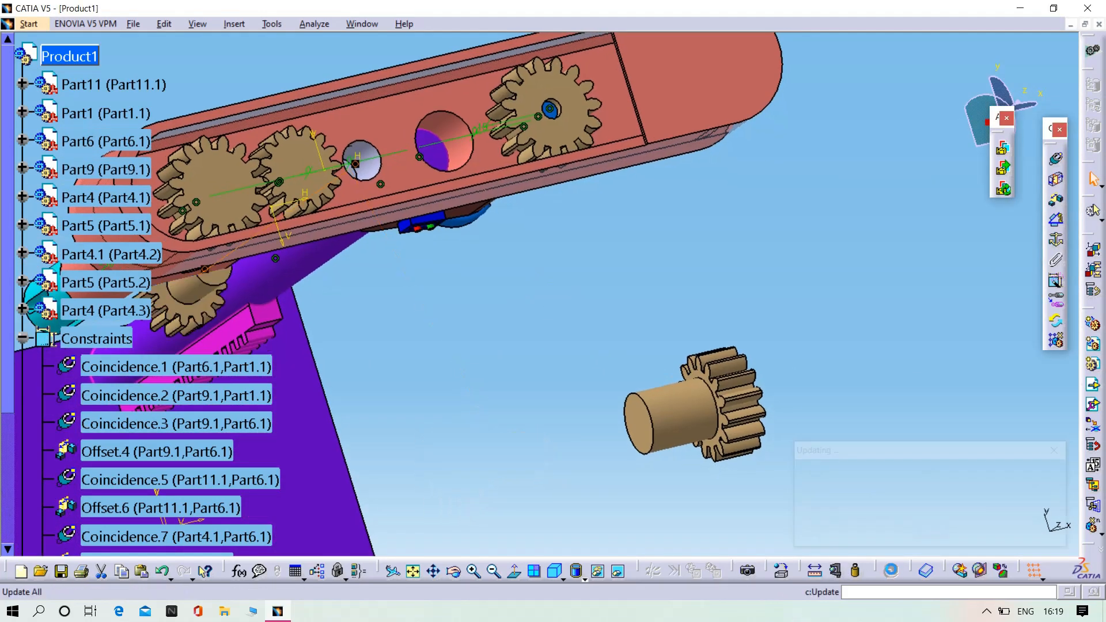
Step: Rotate the smaller new gear around the X axis until its shaft points downward and it is clear of the head, and update the assembly
{"action": "middle_click_drag", "start_coordinate": [420, 449], "coordinate": [276, 344]}
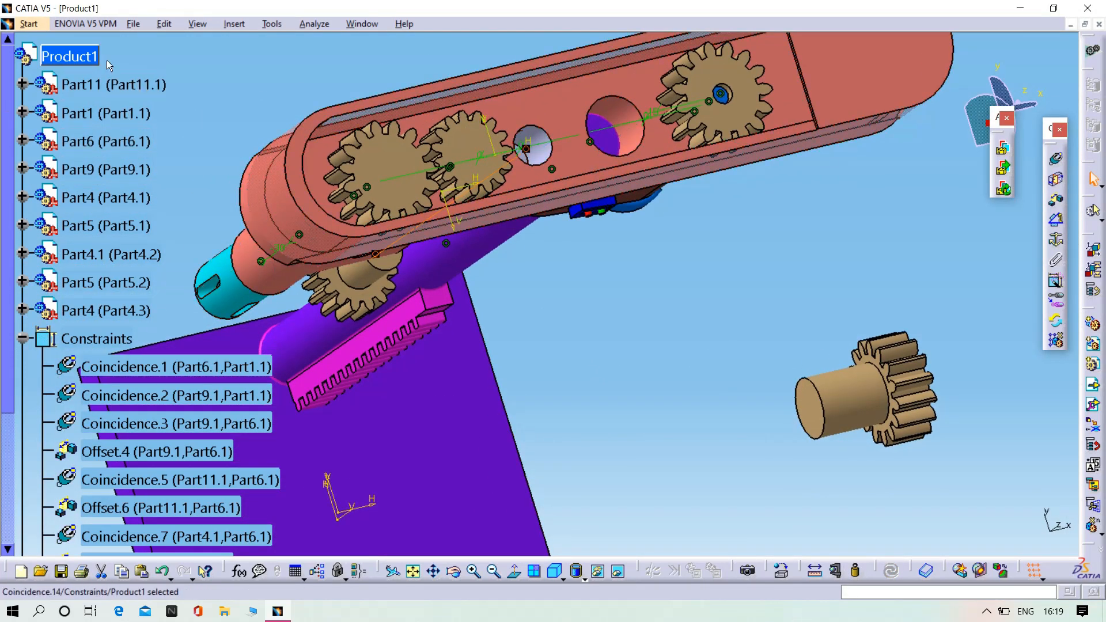
{"action": "left_click", "coordinate": [134, 24]}
{"action": "mouse_move", "coordinate": [164, 24]}
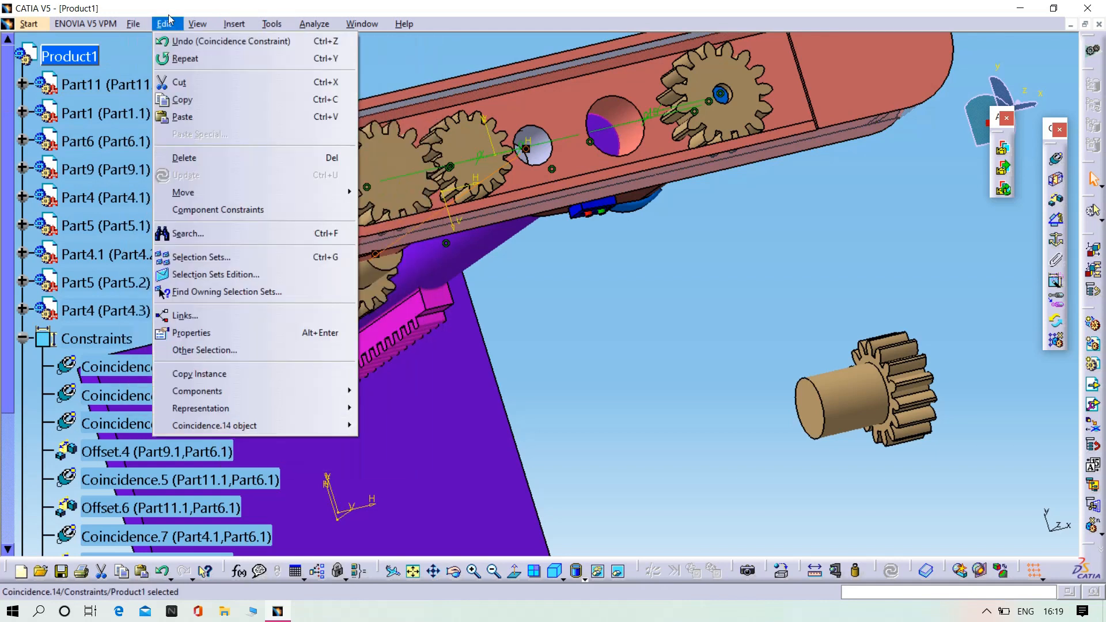
{"action": "mouse_move", "coordinate": [231, 193]}
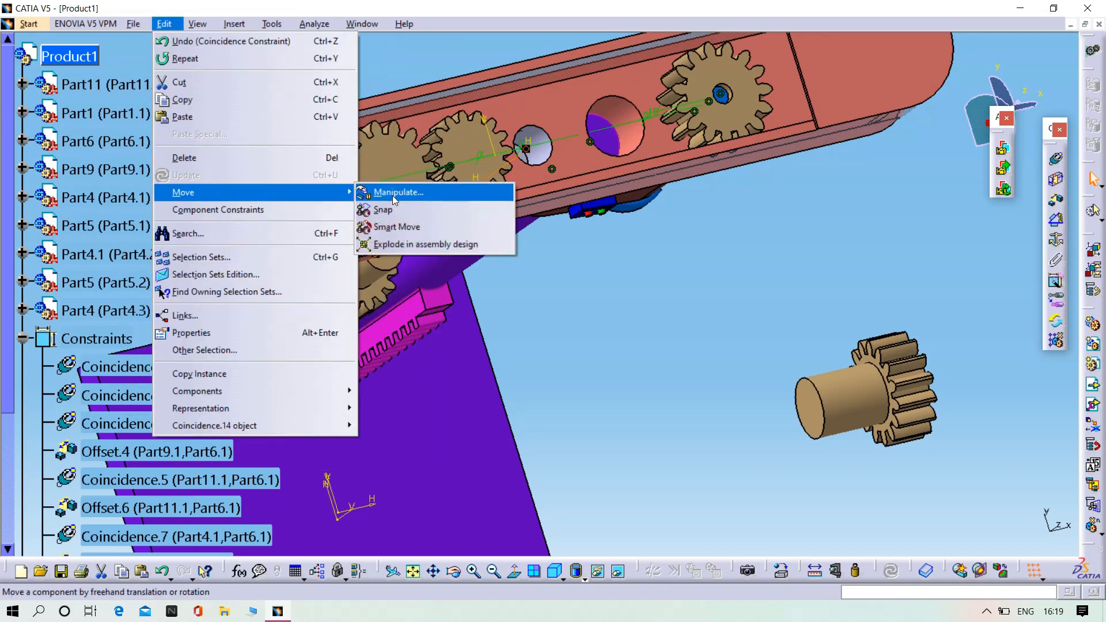
{"action": "left_click", "coordinate": [394, 194]}
{"action": "left_click", "coordinate": [958, 493]}
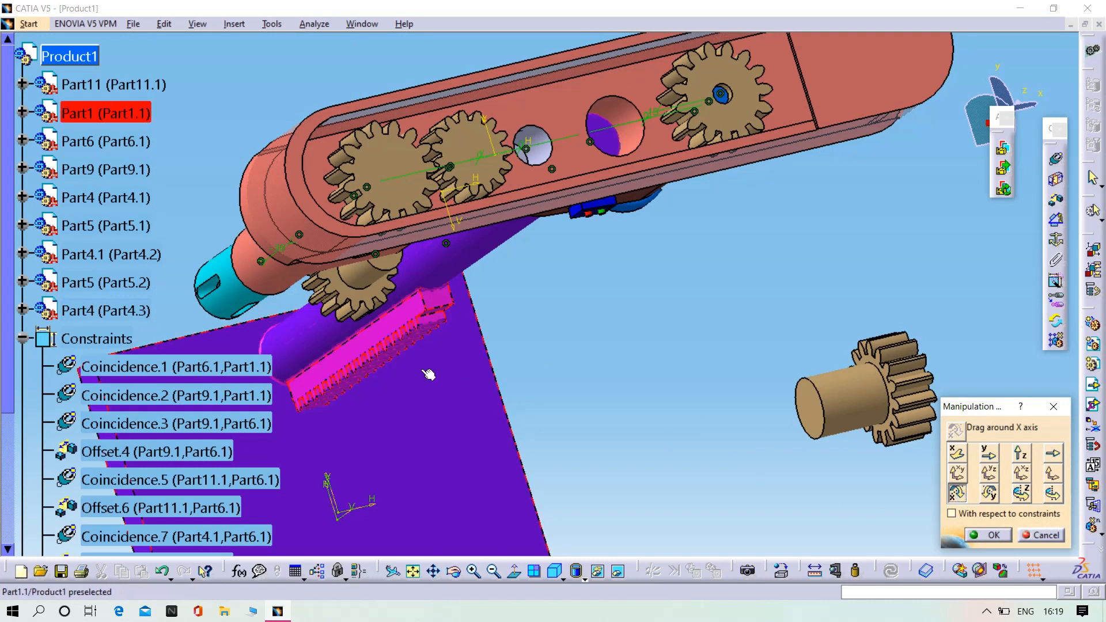
{"action": "left_click_drag", "start_coordinate": [341, 306], "coordinate": [611, 599]}
{"action": "middle_click_drag", "start_coordinate": [484, 529], "coordinate": [465, 96]}
{"action": "left_click_drag", "start_coordinate": [459, 95], "coordinate": [454, 435]}
{"action": "middle_click_drag", "start_coordinate": [455, 434], "coordinate": [440, 106]}
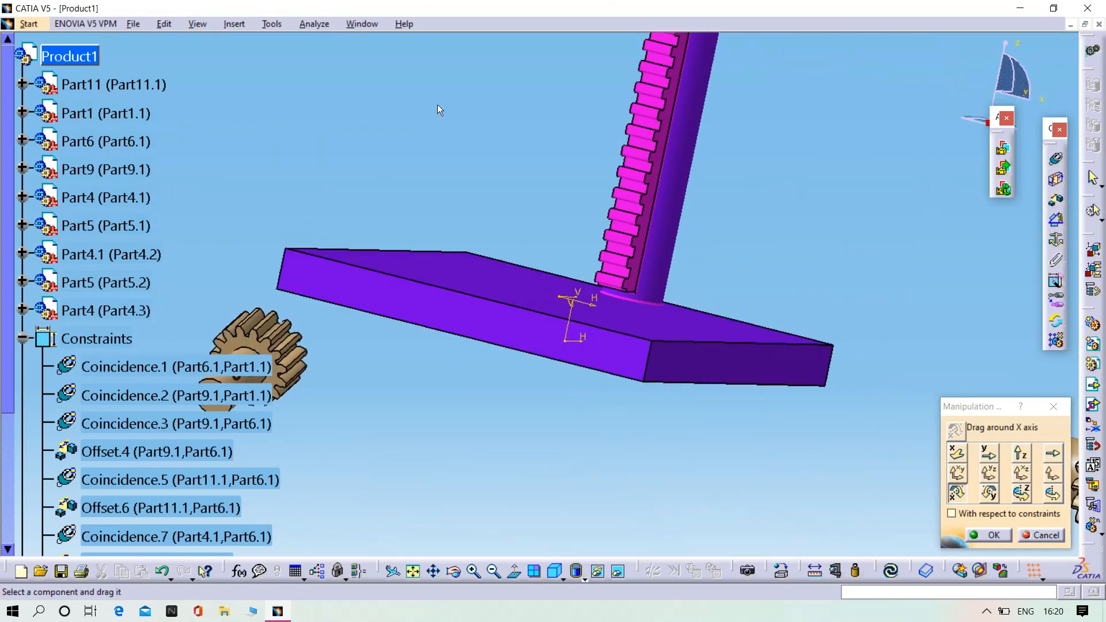
{"action": "left_click_drag", "start_coordinate": [291, 360], "coordinate": [346, 602]}
{"action": "middle_click_drag", "start_coordinate": [374, 442], "coordinate": [456, 484]}
{"action": "left_click_drag", "start_coordinate": [474, 412], "coordinate": [474, 496]}
{"action": "left_click", "coordinate": [980, 534]}
{"action": "left_click", "coordinate": [890, 571]}
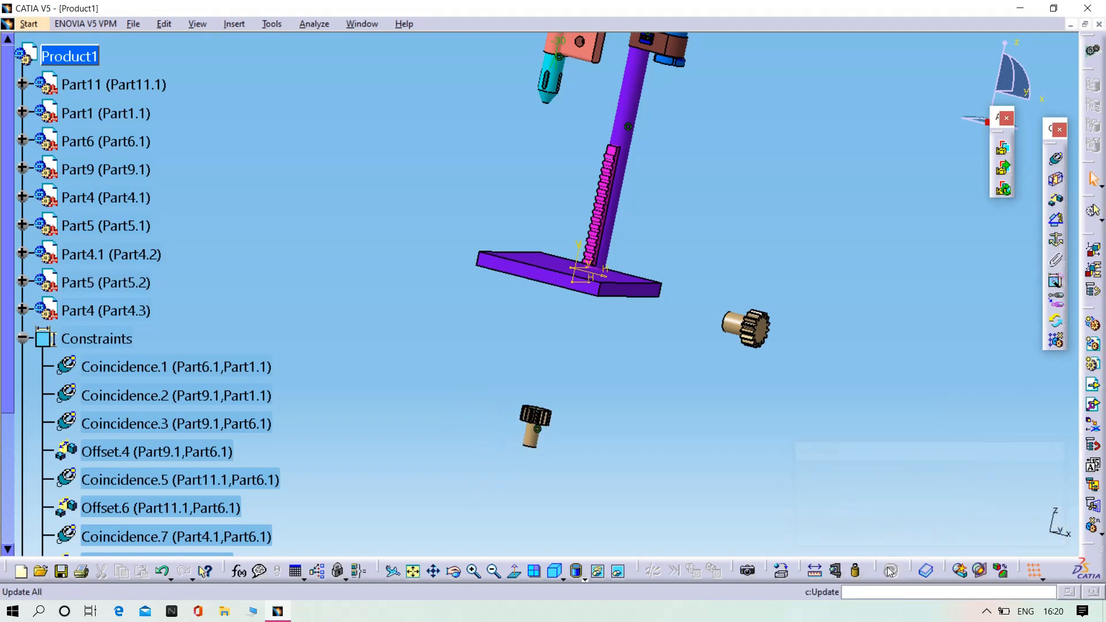
Step: Add a 0 mm offset constraint between the smaller gear's shaft-side face and the head's inner floor, and update the assembly
{"action": "middle_click_drag", "start_coordinate": [611, 434], "coordinate": [918, 243]}
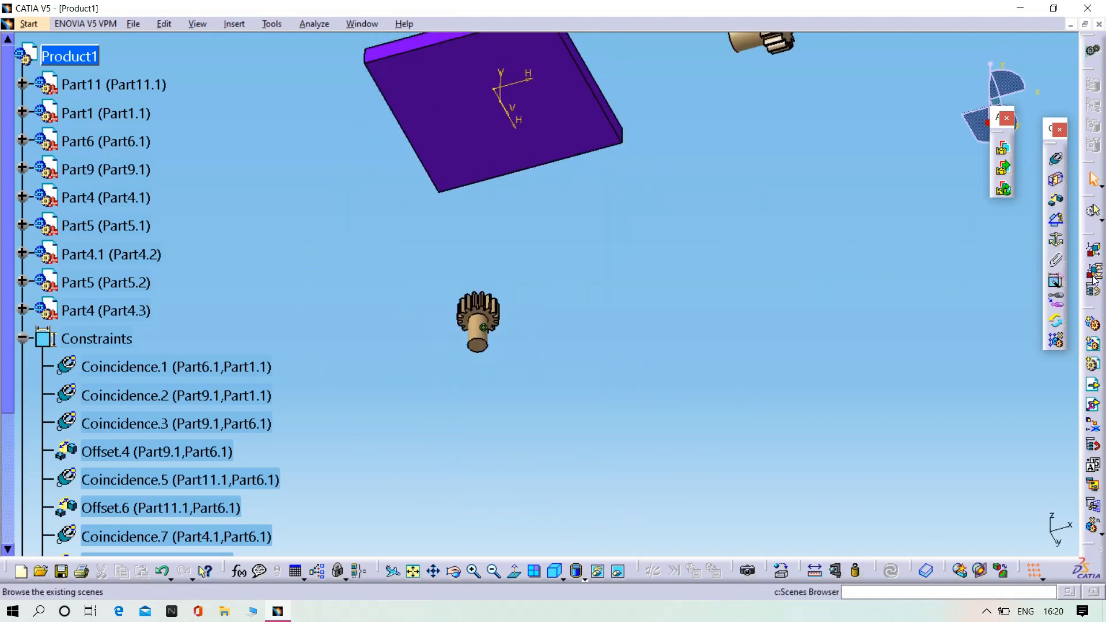
{"action": "middle_click_drag", "start_coordinate": [649, 458], "coordinate": [590, 337]}
{"action": "scroll", "coordinate": [610, 380], "scroll_direction": "down", "scroll_amount": 1}
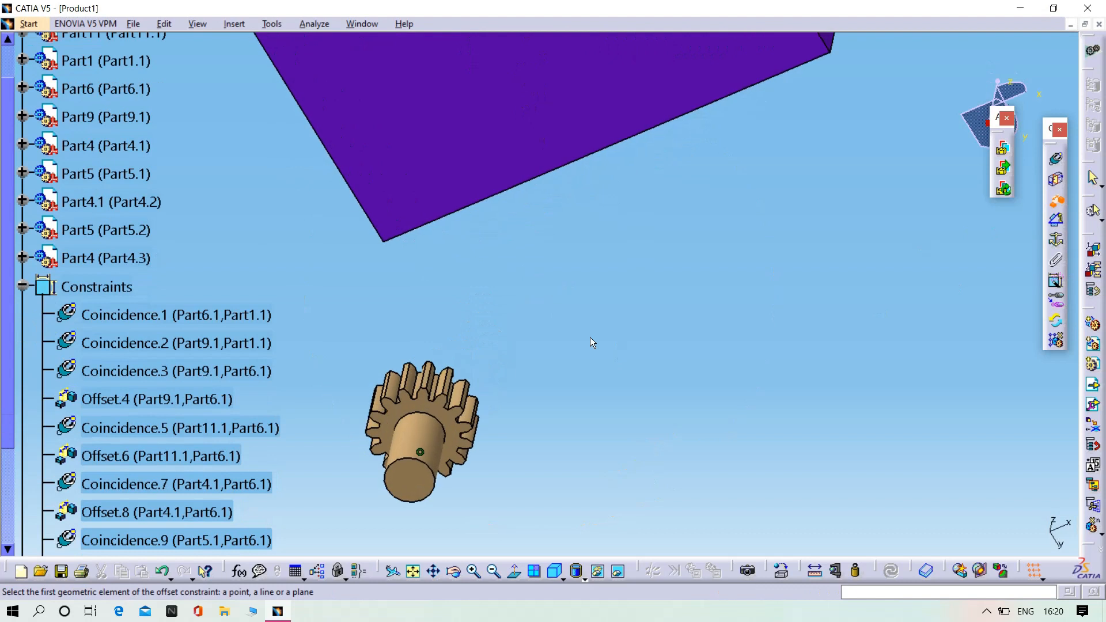
{"action": "middle_click", "coordinate": [481, 369]}
{"action": "left_click", "coordinate": [500, 338]}
{"action": "middle_click_drag", "start_coordinate": [506, 306], "coordinate": [537, 478]}
{"action": "middle_click_drag", "start_coordinate": [513, 348], "coordinate": [515, 619]}
{"action": "middle_click_drag", "start_coordinate": [504, 305], "coordinate": [605, 559]}
{"action": "middle_click_drag", "start_coordinate": [560, 375], "coordinate": [564, 617]}
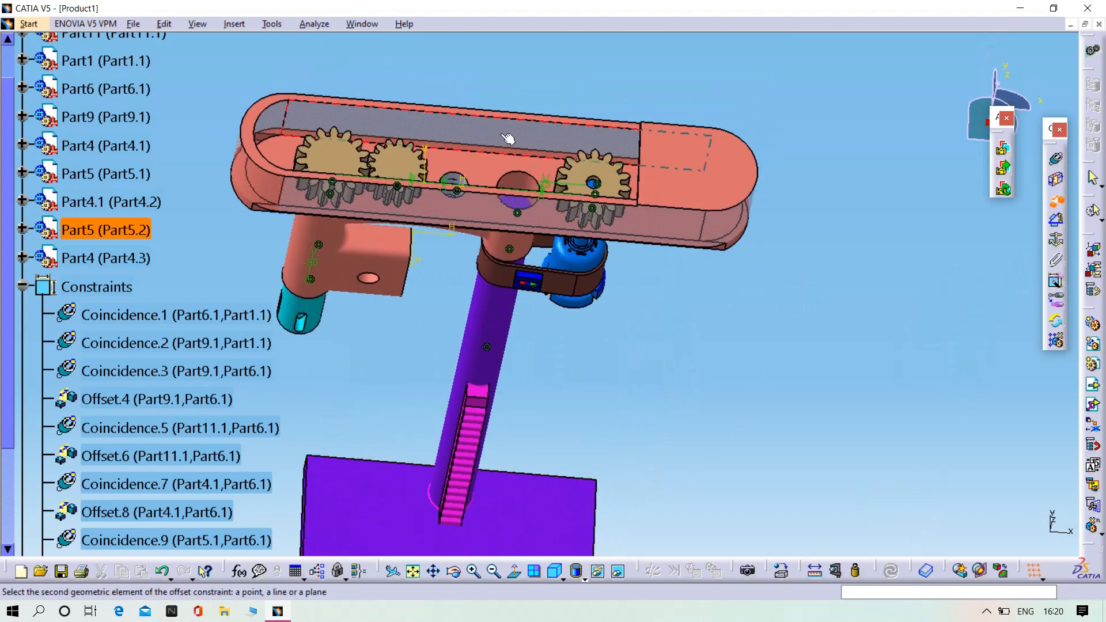
{"action": "left_click", "coordinate": [490, 179]}
{"action": "type", "text": "0"}
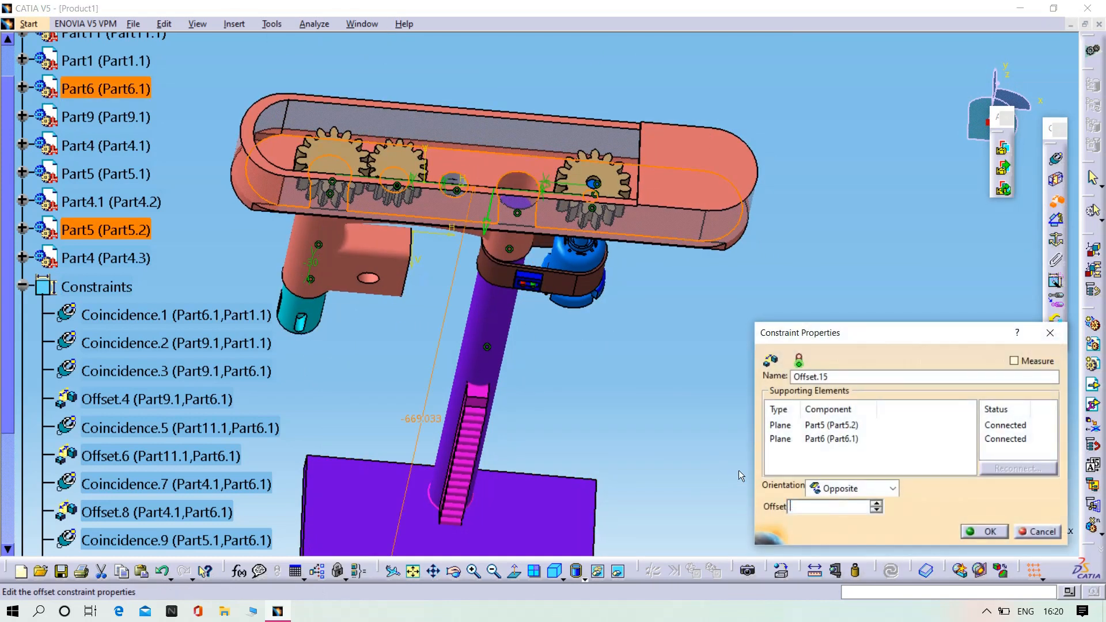
{"action": "key", "text": "Return"}
{"action": "left_click", "coordinate": [890, 570]}
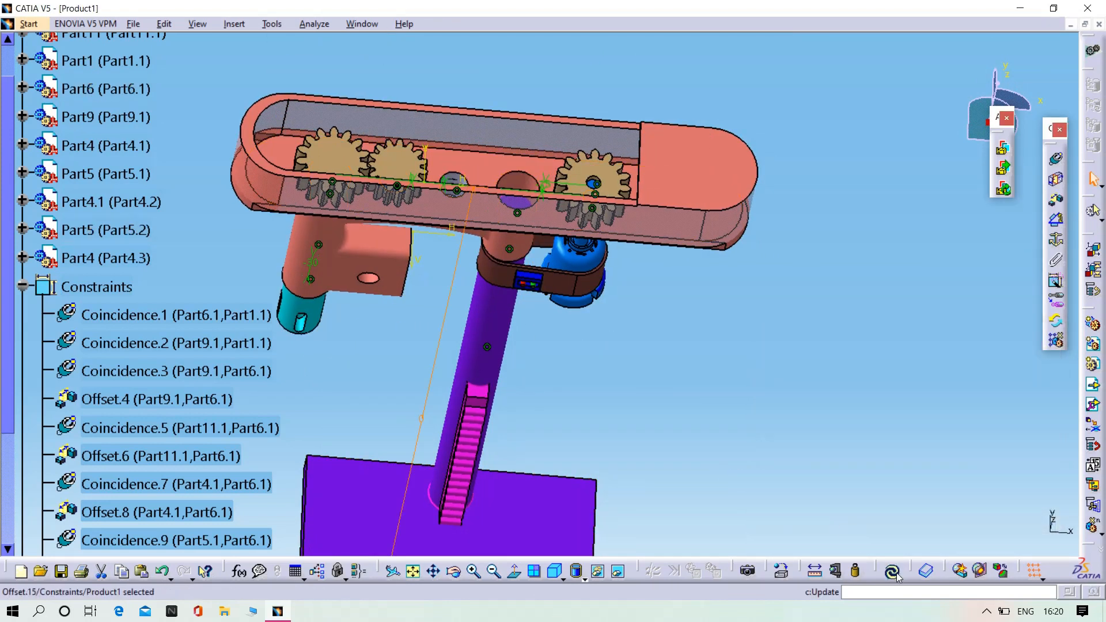
Step: Rotate the remaining larger gear around the Y axis so that its shaft points downward
{"action": "middle_click_drag", "start_coordinate": [732, 398], "coordinate": [604, 451]}
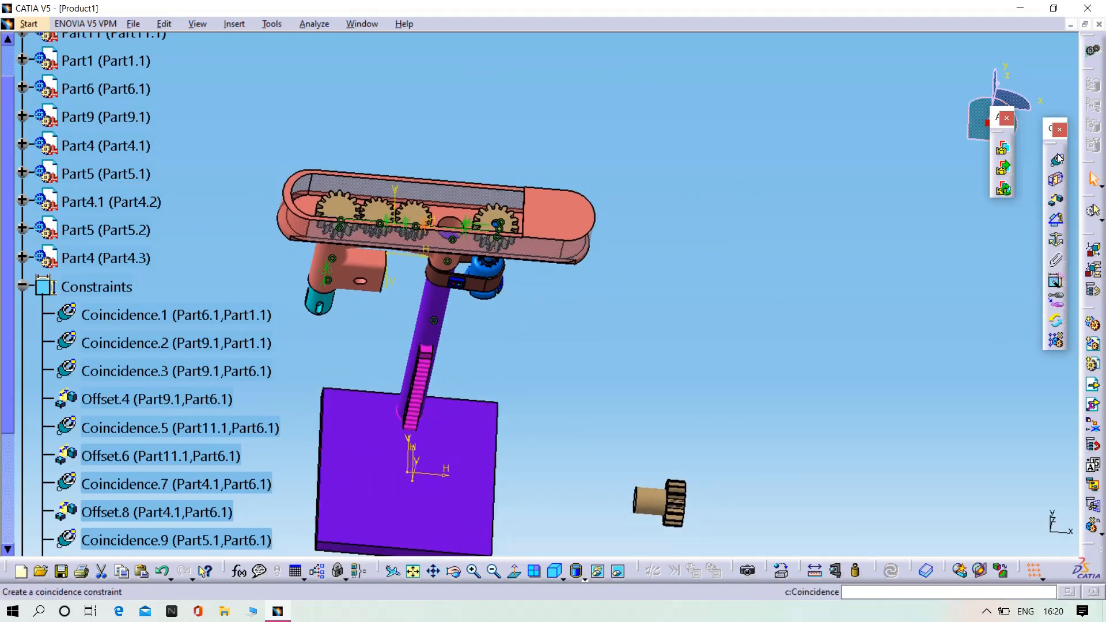
{"action": "left_click", "coordinate": [172, 24]}
{"action": "mouse_move", "coordinate": [262, 190]}
{"action": "left_click", "coordinate": [372, 192]}
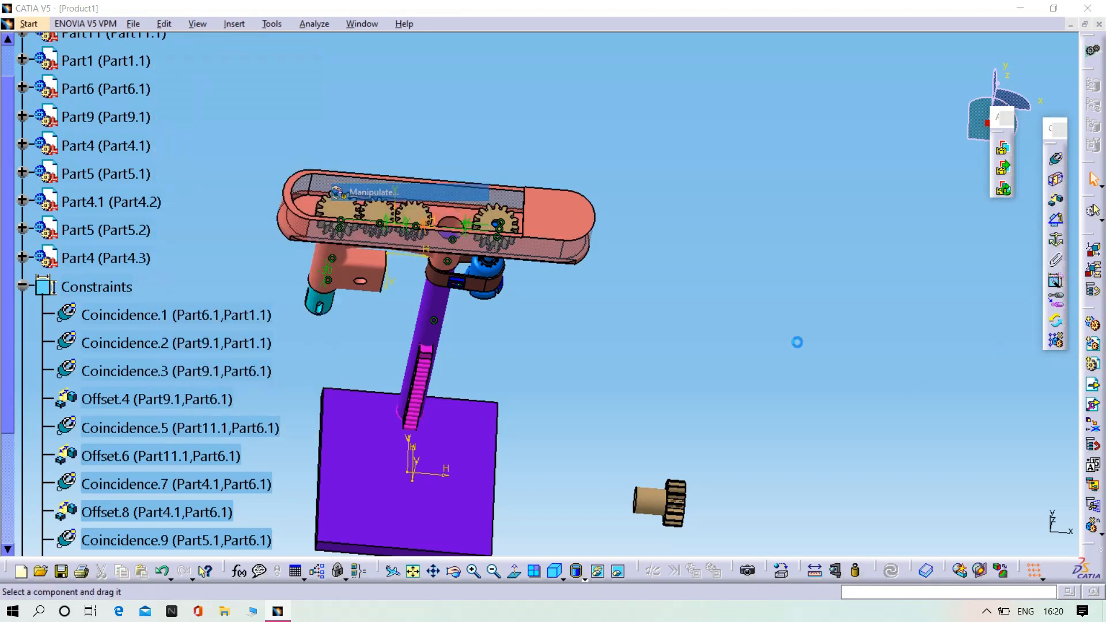
{"action": "left_click_drag", "start_coordinate": [686, 511], "coordinate": [653, 406]}
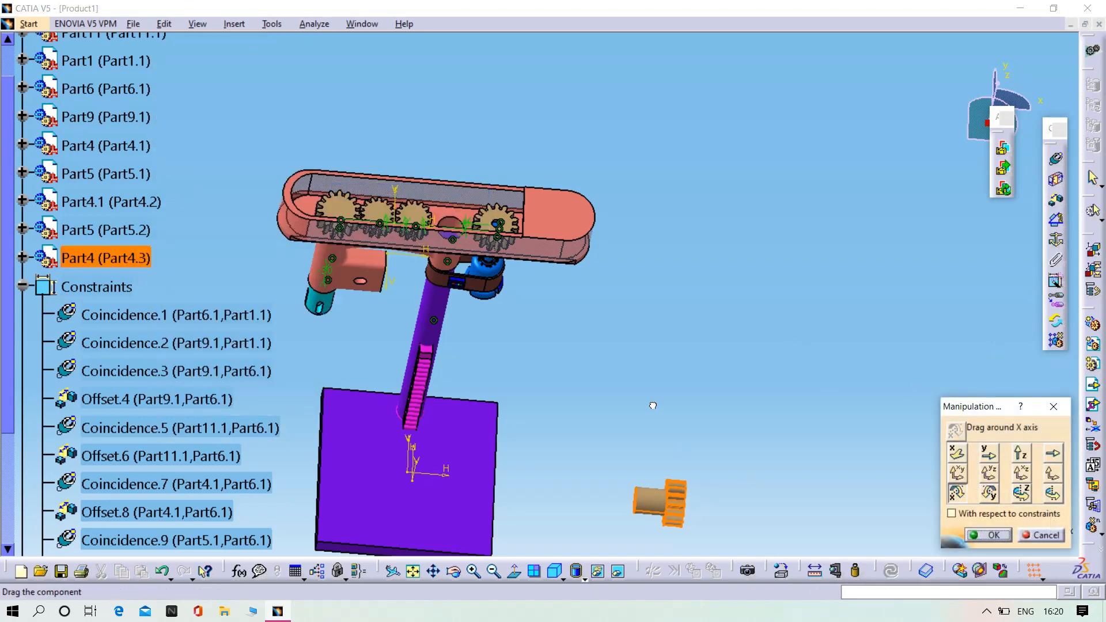
{"action": "left_click_drag", "start_coordinate": [679, 492], "coordinate": [548, 348]}
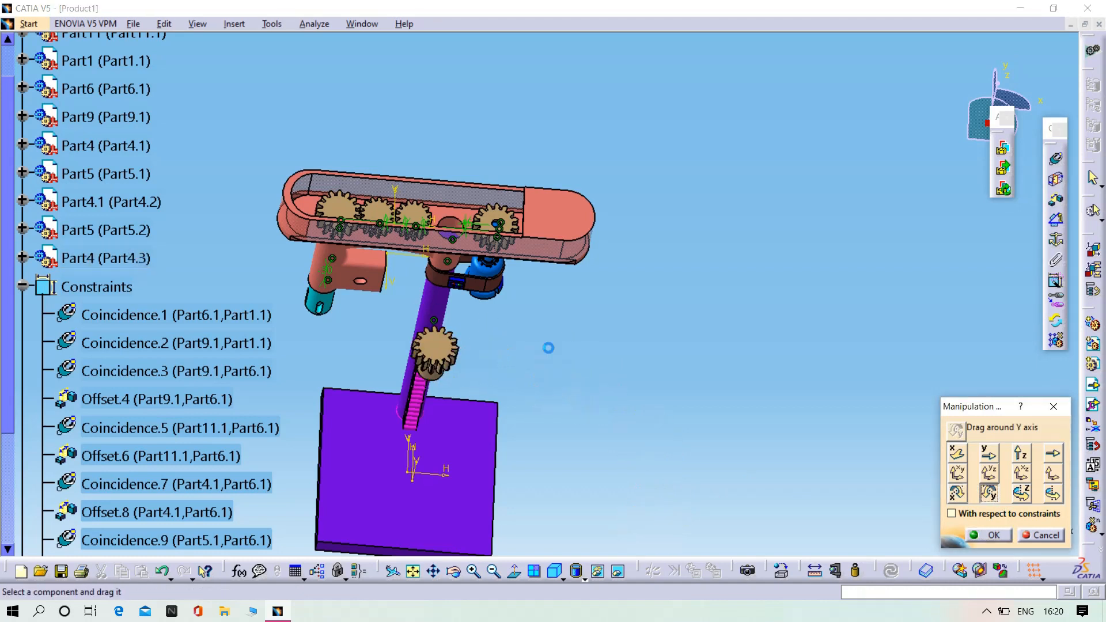
{"action": "left_click", "coordinate": [1031, 535]}
Step: Add a coincidence constraint between the larger gear's shaft axis and the head's large hole axis above the column
{"action": "scroll", "coordinate": [616, 324], "scroll_direction": "down", "scroll_amount": 1}
{"action": "middle_click_drag", "start_coordinate": [616, 324], "coordinate": [575, 148]}
{"action": "left_click", "coordinate": [405, 143]}
{"action": "middle_click_drag", "start_coordinate": [451, 141], "coordinate": [489, 395]}
{"action": "middle_click_drag", "start_coordinate": [541, 459], "coordinate": [562, 544]}
{"action": "middle_click_drag", "start_coordinate": [577, 235], "coordinate": [477, 419]}
{"action": "scroll", "coordinate": [477, 418], "scroll_direction": "up", "scroll_amount": 1}
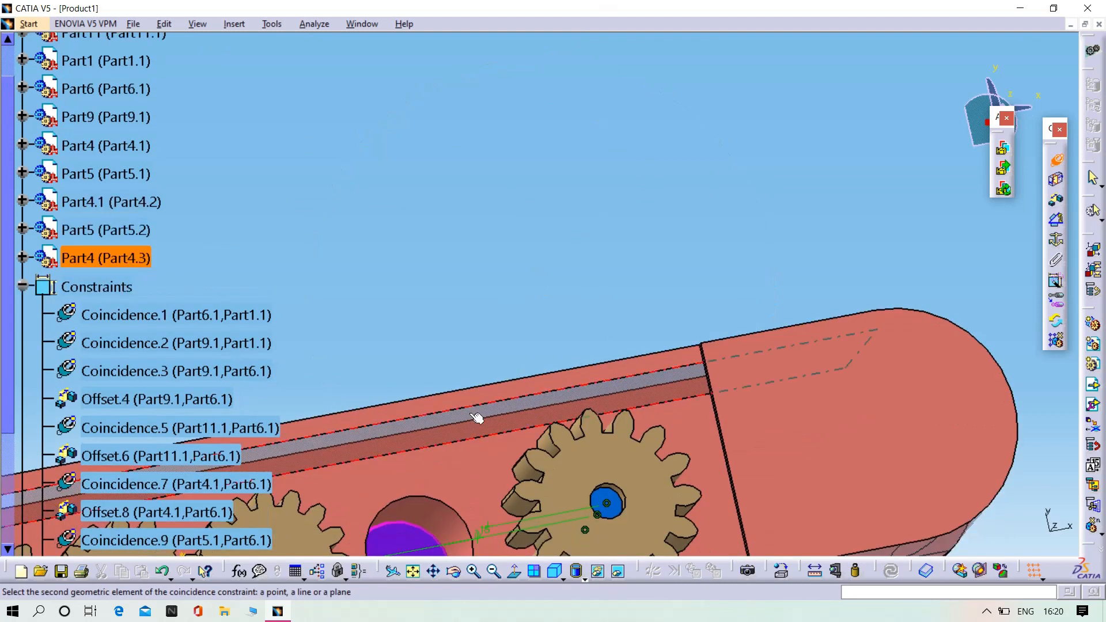
{"action": "left_click", "coordinate": [424, 536]}
{"action": "middle_click_drag", "start_coordinate": [424, 536], "coordinate": [461, 79]}
Step: Add a 0 mm offset constraint between the larger gear's shaft-side face and the head's inner floor, and update the assembly
{"action": "middle_click_drag", "start_coordinate": [751, 415], "coordinate": [1051, 60]}
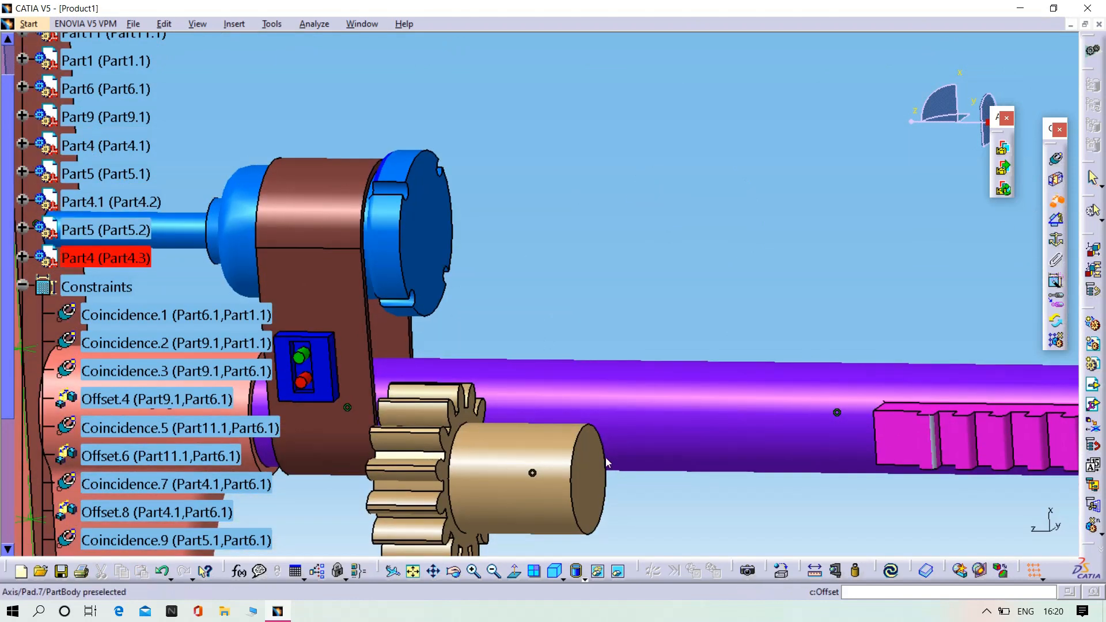
{"action": "left_click", "coordinate": [450, 512]}
{"action": "middle_click_drag", "start_coordinate": [596, 164], "coordinate": [1101, 340]}
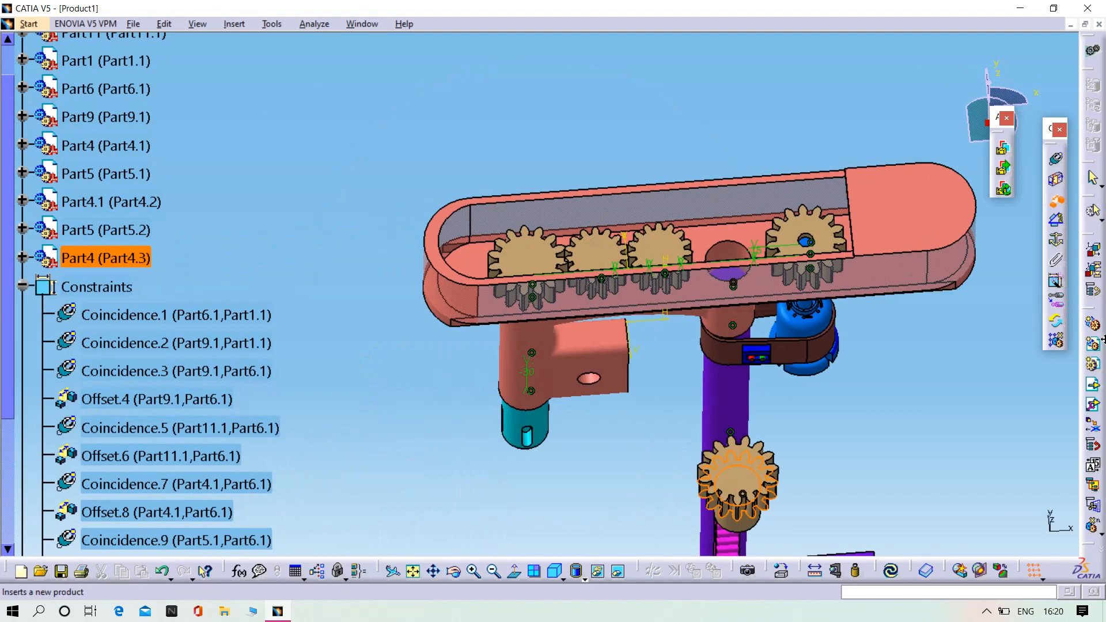
{"action": "left_click", "coordinate": [737, 236]}
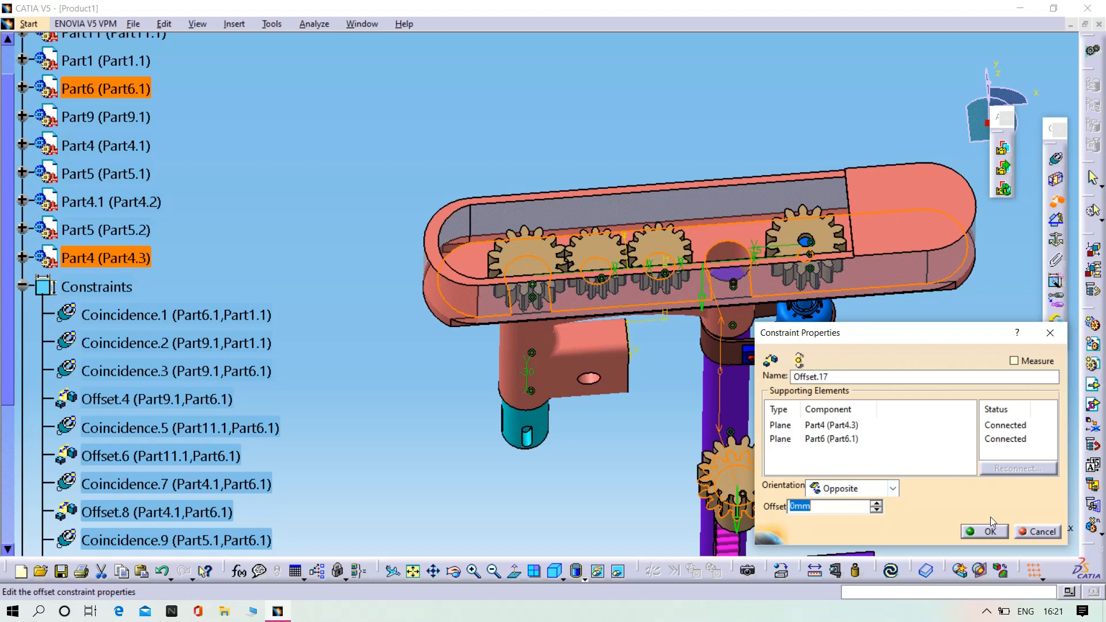
{"action": "left_click", "coordinate": [988, 530]}
{"action": "middle_click_drag", "start_coordinate": [941, 422], "coordinate": [806, 362]}
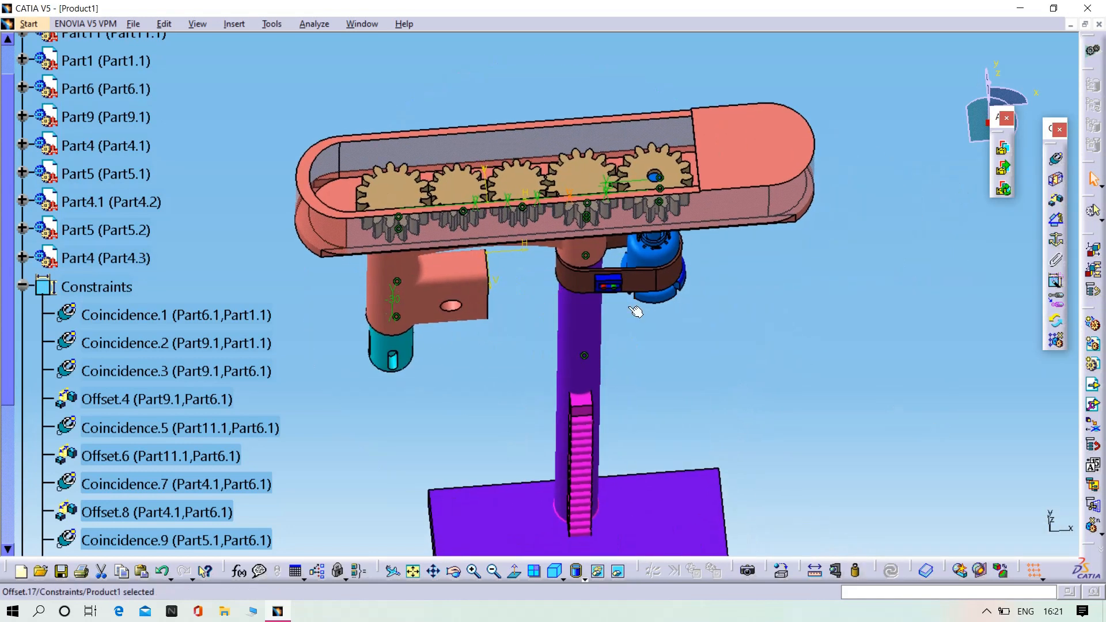
{"action": "middle_click_drag", "start_coordinate": [700, 365], "coordinate": [749, 355]}
Step: Rotate the larger gear above the tool holder about the tool holder's vertical axis to align its teeth with the neighbouring gear
{"action": "left_click", "coordinate": [161, 23]}
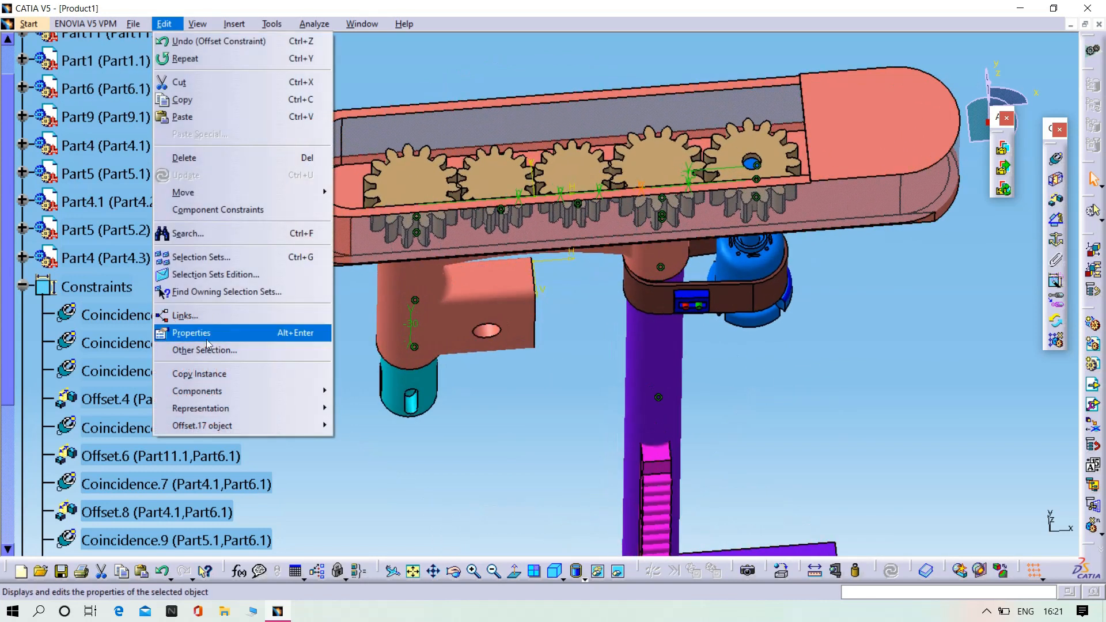
{"action": "mouse_move", "coordinate": [311, 192]}
{"action": "left_click", "coordinate": [369, 192]}
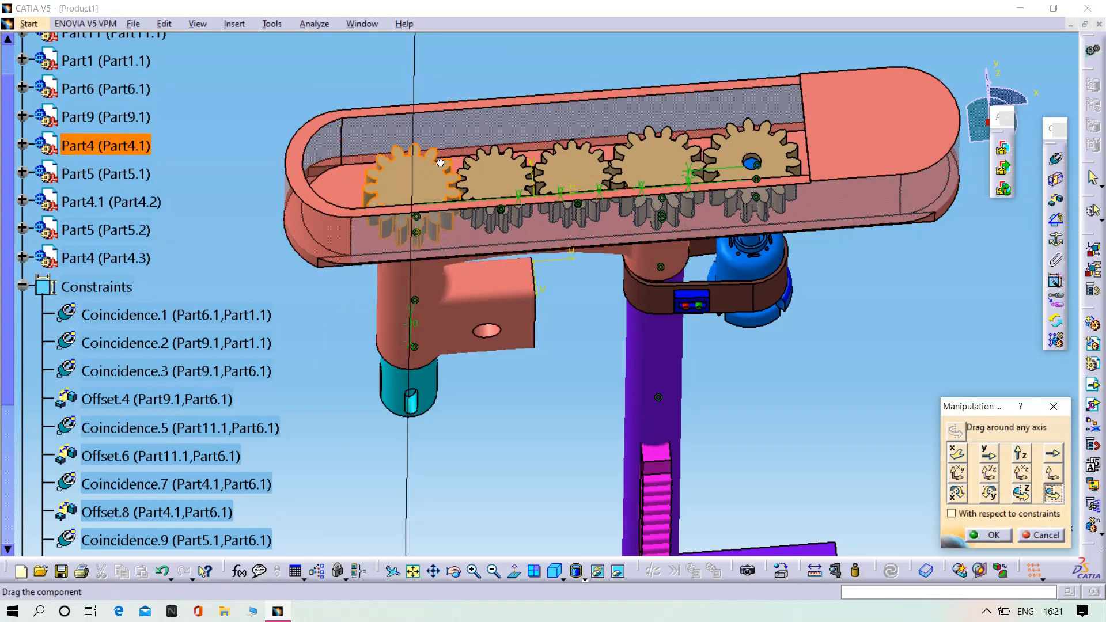
{"action": "middle_click_drag", "start_coordinate": [848, 298], "coordinate": [899, 392]}
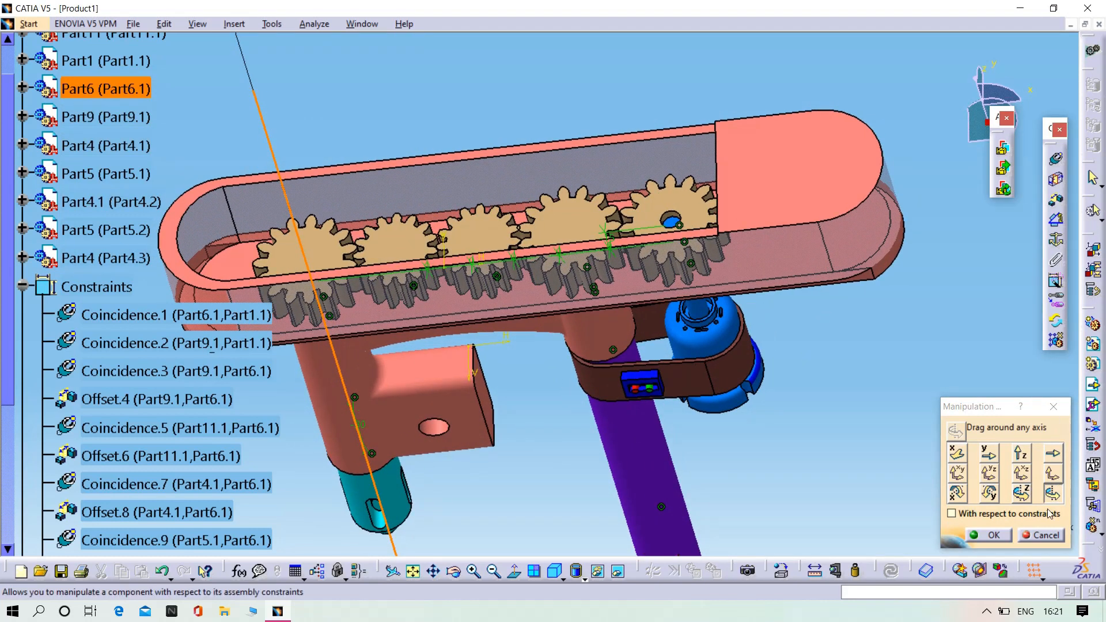
Step: Rotate the larger gear above the column about its own shaft axis so its teeth mesh with the adjacent gears
{"action": "left_click", "coordinate": [1019, 498]}
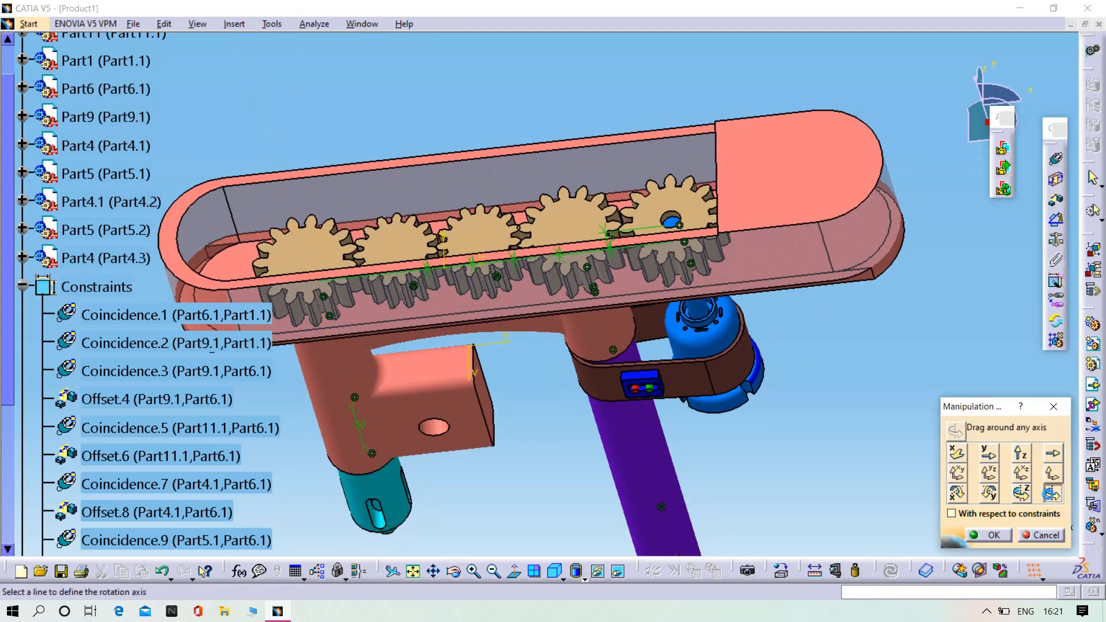
{"action": "left_click", "coordinate": [579, 334]}
{"action": "left_click_drag", "start_coordinate": [583, 222], "coordinate": [558, 252]}
{"action": "middle_click_drag", "start_coordinate": [559, 252], "coordinate": [600, 215]}
{"action": "left_click_drag", "start_coordinate": [599, 215], "coordinate": [629, 185]}
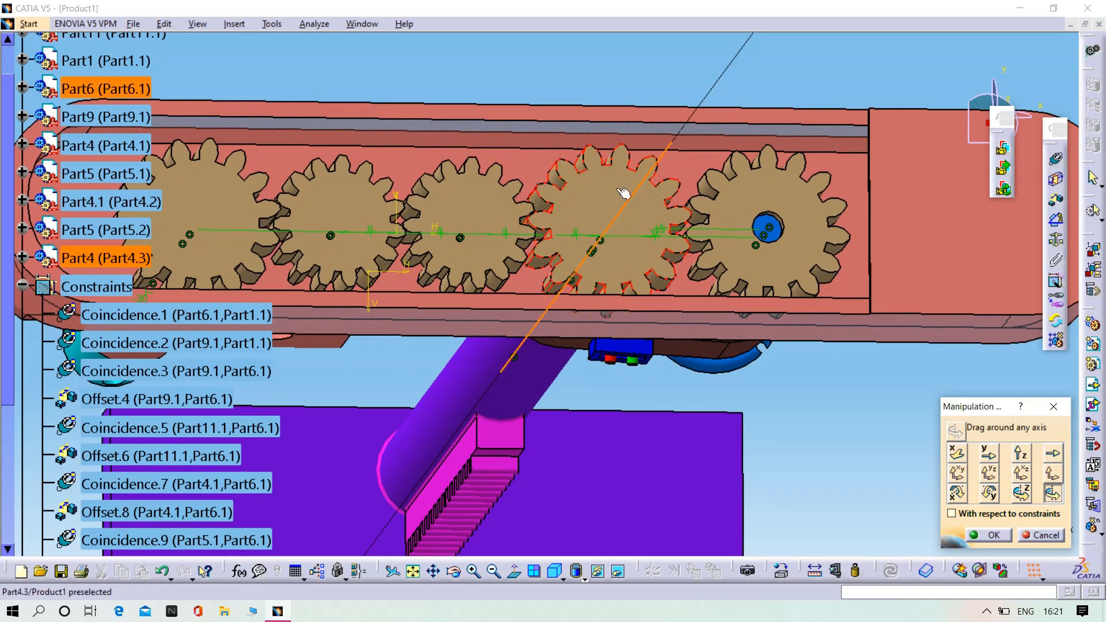
{"action": "left_click", "coordinate": [986, 536]}
Step: Try to insert the existing components gear, handel 02 and wrok bench into Product1
{"action": "middle_click_drag", "start_coordinate": [842, 445], "coordinate": [679, 277]}
{"action": "scroll", "coordinate": [90, 71], "scroll_direction": "up", "scroll_amount": 3}
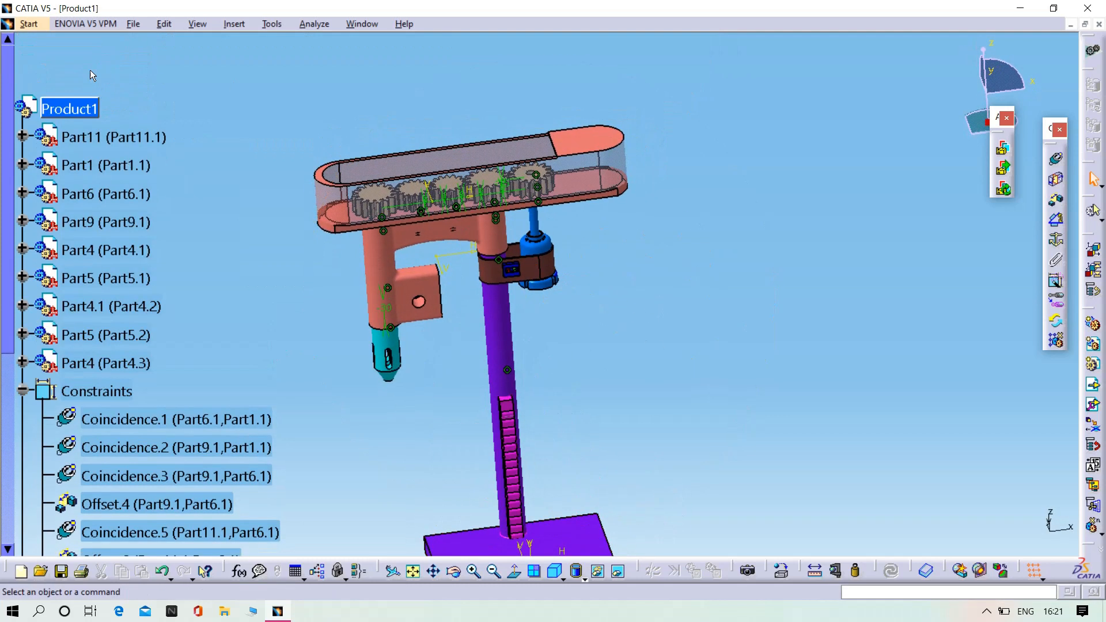
{"action": "right_click", "coordinate": [72, 112]}
{"action": "mouse_move", "coordinate": [123, 351]}
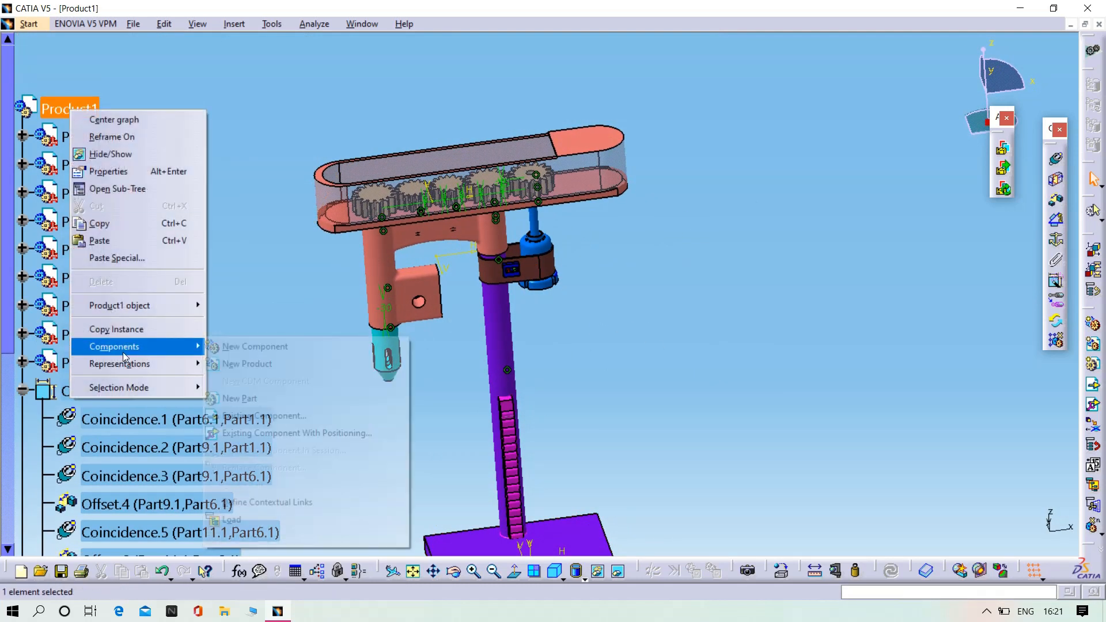
{"action": "left_click", "coordinate": [274, 416]}
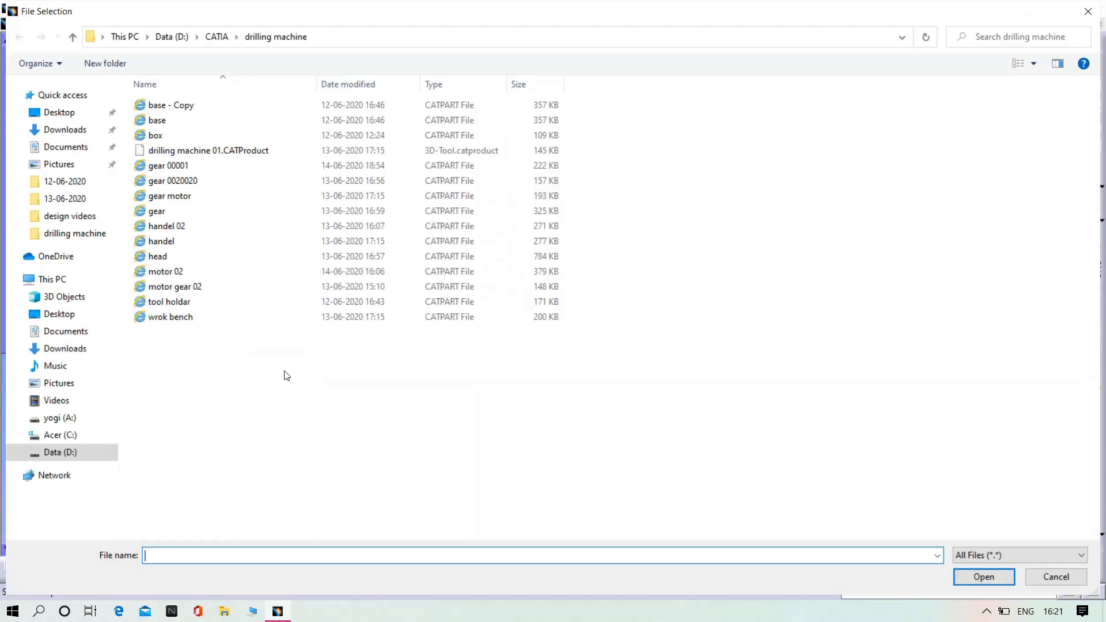
{"action": "left_click", "coordinate": [155, 317]}
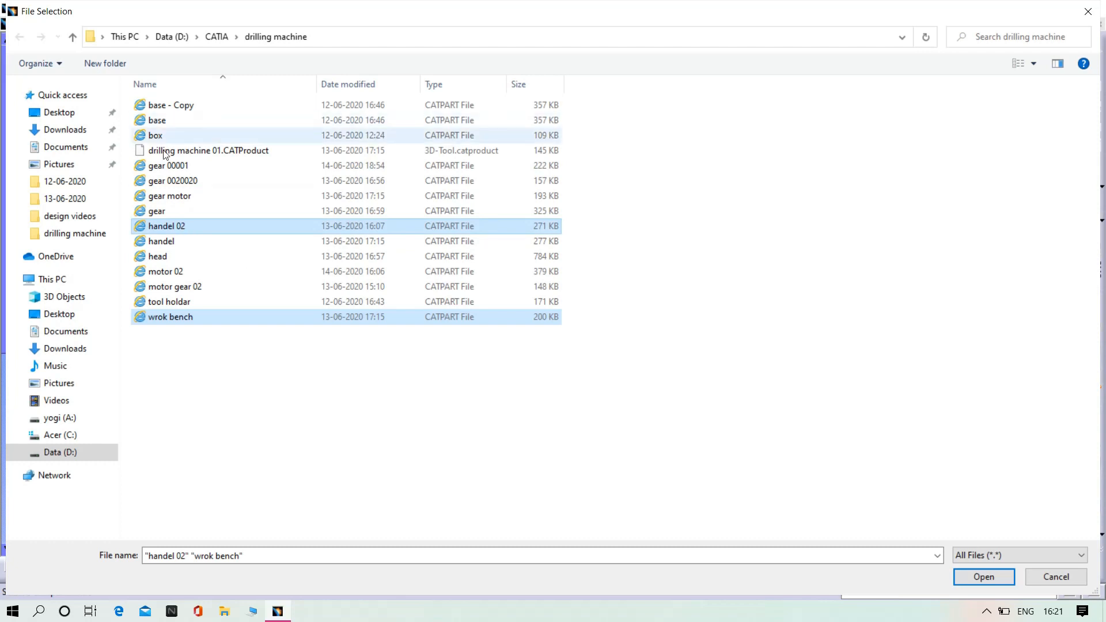
{"action": "left_click", "coordinate": [156, 213], "text": "ctrl"}
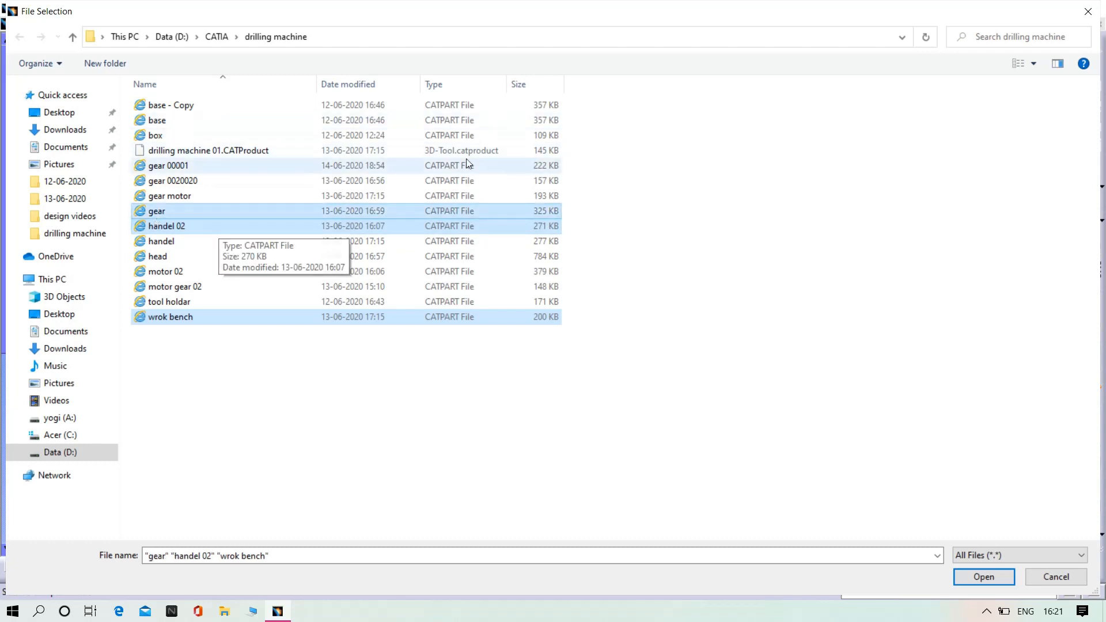
{"action": "left_click", "coordinate": [989, 579]}
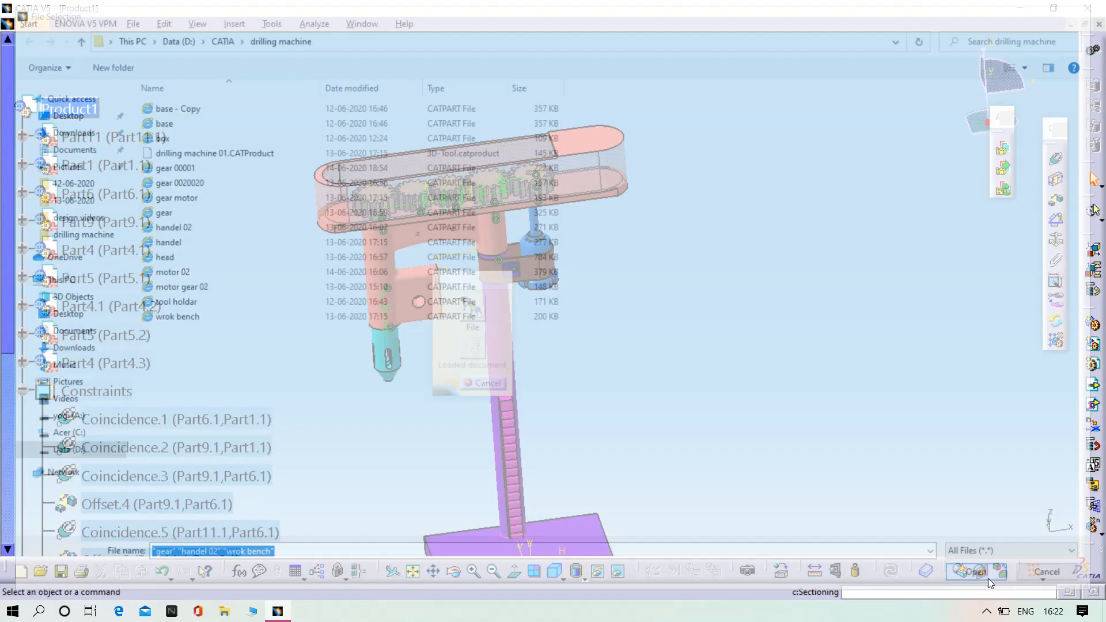
{"action": "left_click", "coordinate": [1038, 521]}
{"action": "middle_click_drag", "start_coordinate": [674, 357], "coordinate": [635, 344]}
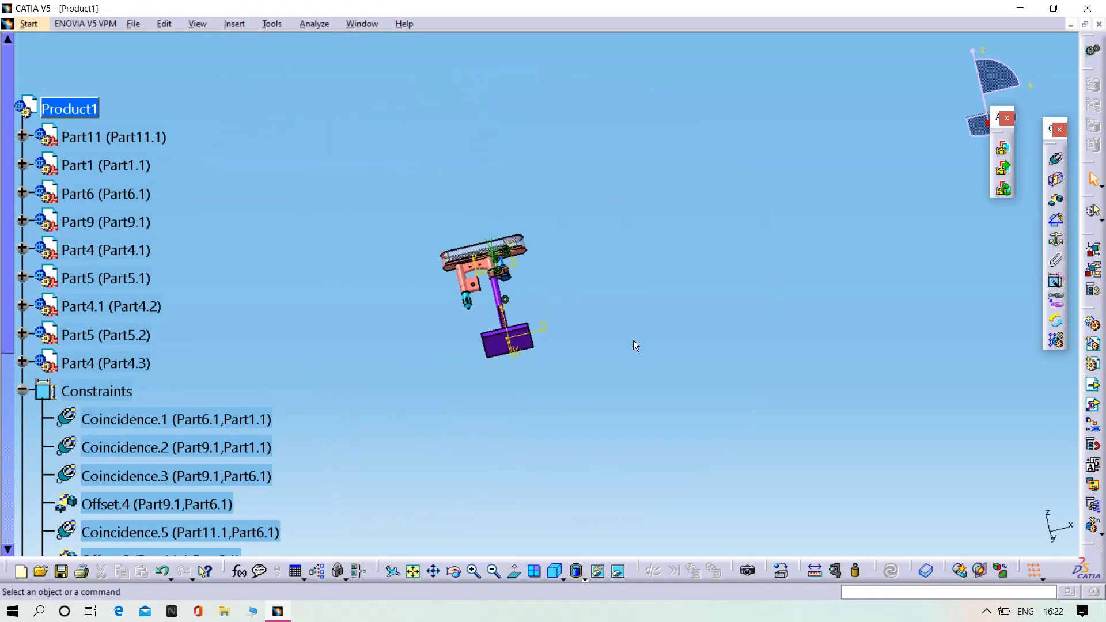
{"action": "scroll", "coordinate": [348, 379], "scroll_direction": "down", "scroll_amount": 5}
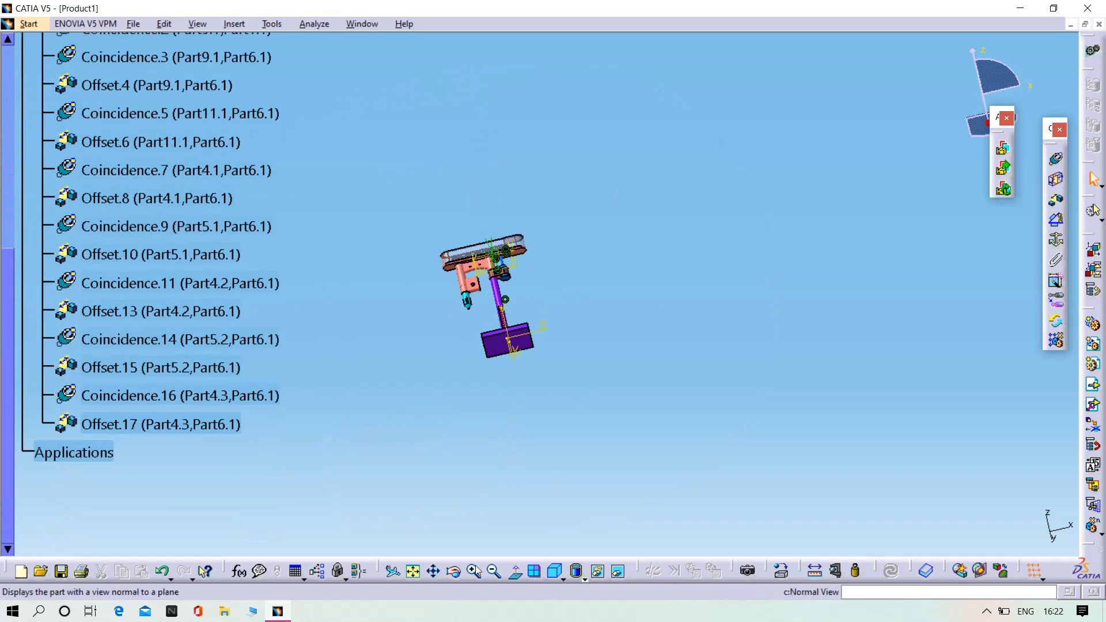
Step: Insert the existing components gear, handel and wrok bench from the drilling machine folder into Product1
{"action": "left_click", "coordinate": [420, 568]}
{"action": "middle_click_drag", "start_coordinate": [668, 357], "coordinate": [741, 366]}
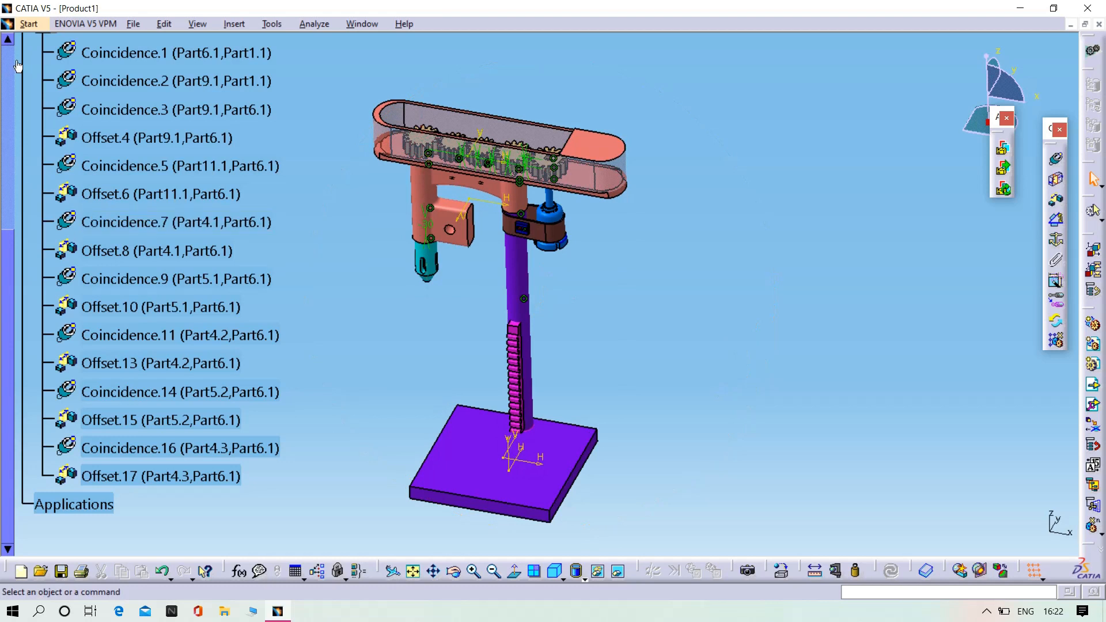
{"action": "scroll", "coordinate": [86, 106], "scroll_direction": "up", "scroll_amount": 3}
{"action": "scroll", "coordinate": [63, 97], "scroll_direction": "up", "scroll_amount": 4}
{"action": "right_click", "coordinate": [69, 161]}
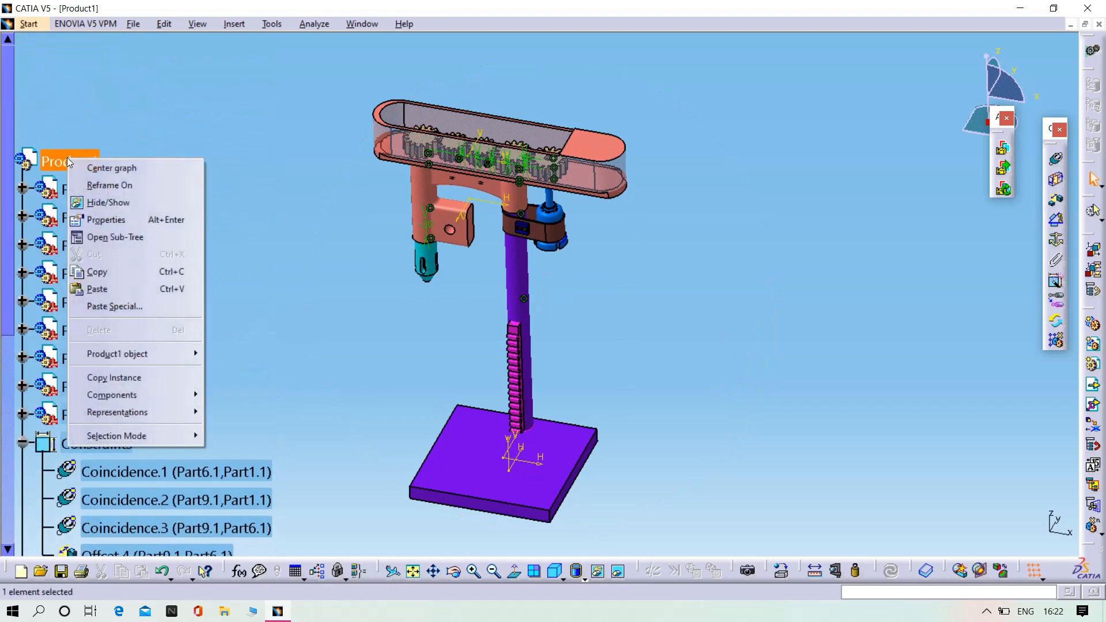
{"action": "mouse_move", "coordinate": [119, 396]}
{"action": "left_click", "coordinate": [282, 463]}
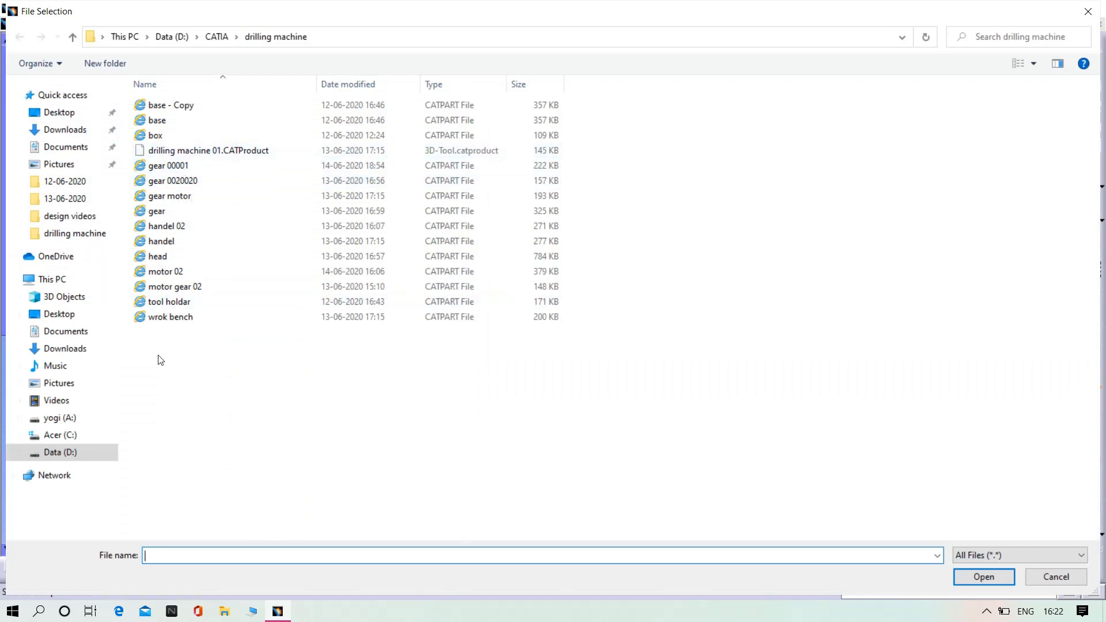
{"action": "left_click", "coordinate": [161, 319]}
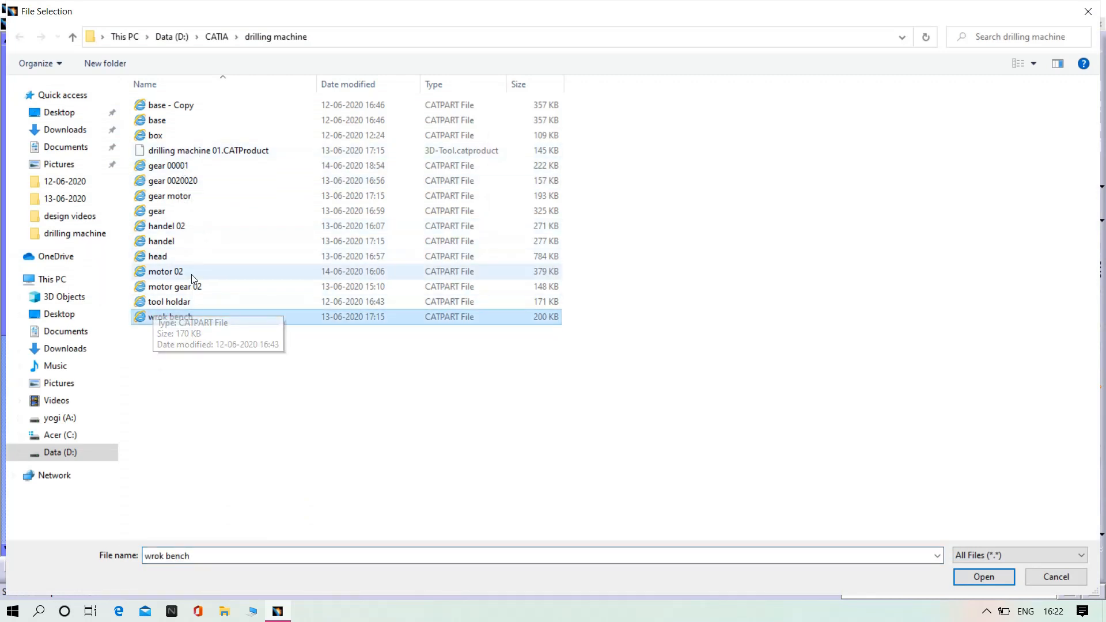
{"action": "left_click", "coordinate": [178, 212]}
{"action": "left_click", "coordinate": [168, 318], "text": "ctrl"}
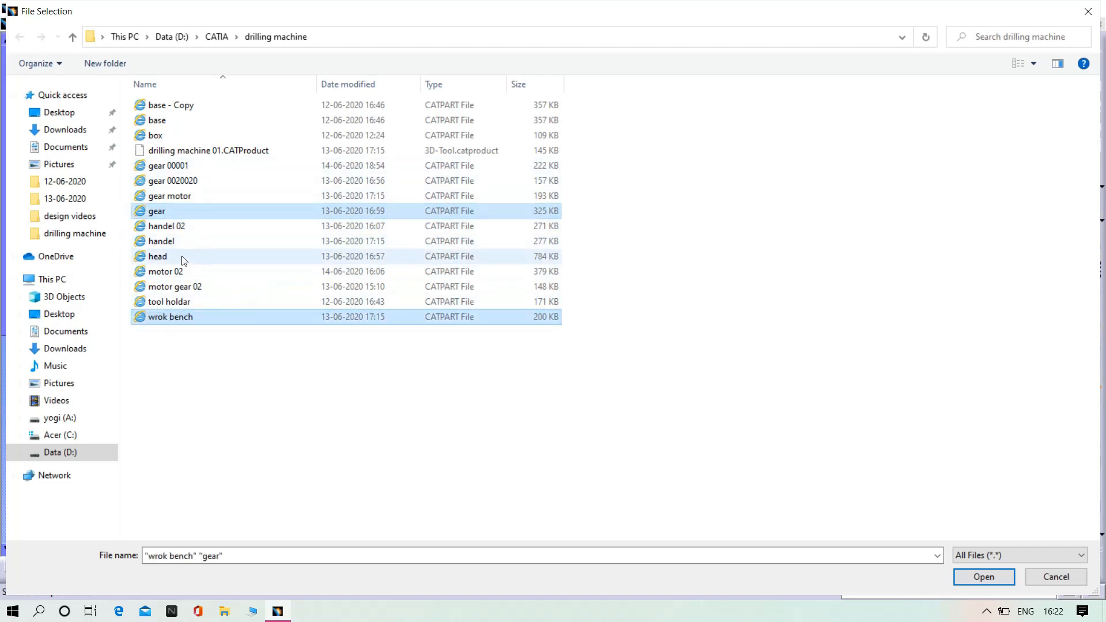
{"action": "left_click", "coordinate": [178, 240], "text": "ctrl"}
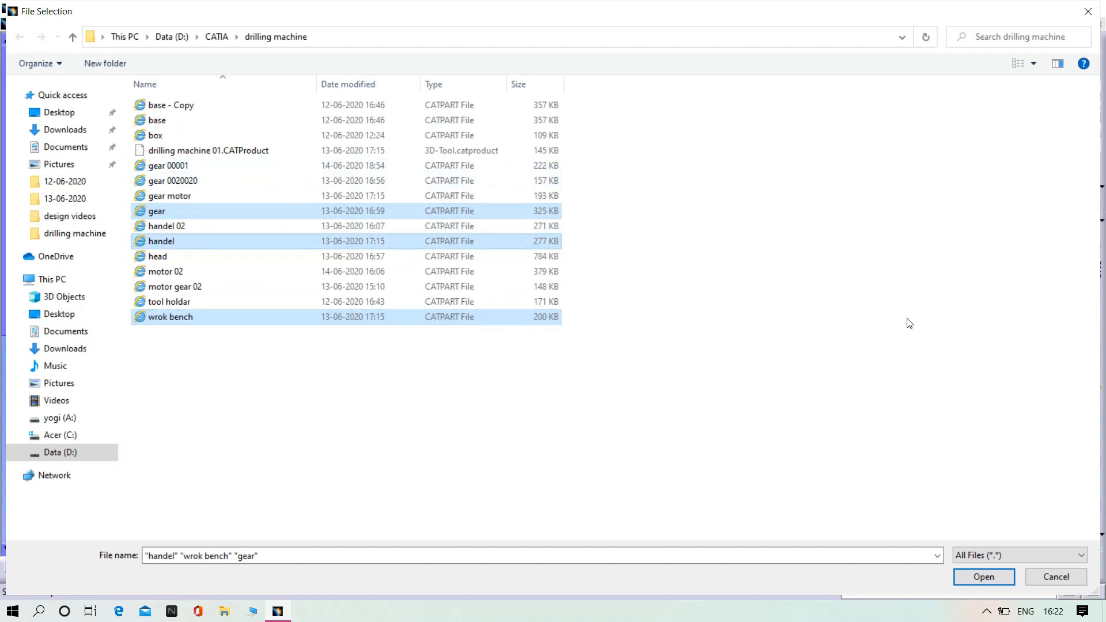
{"action": "left_click", "coordinate": [985, 578]}
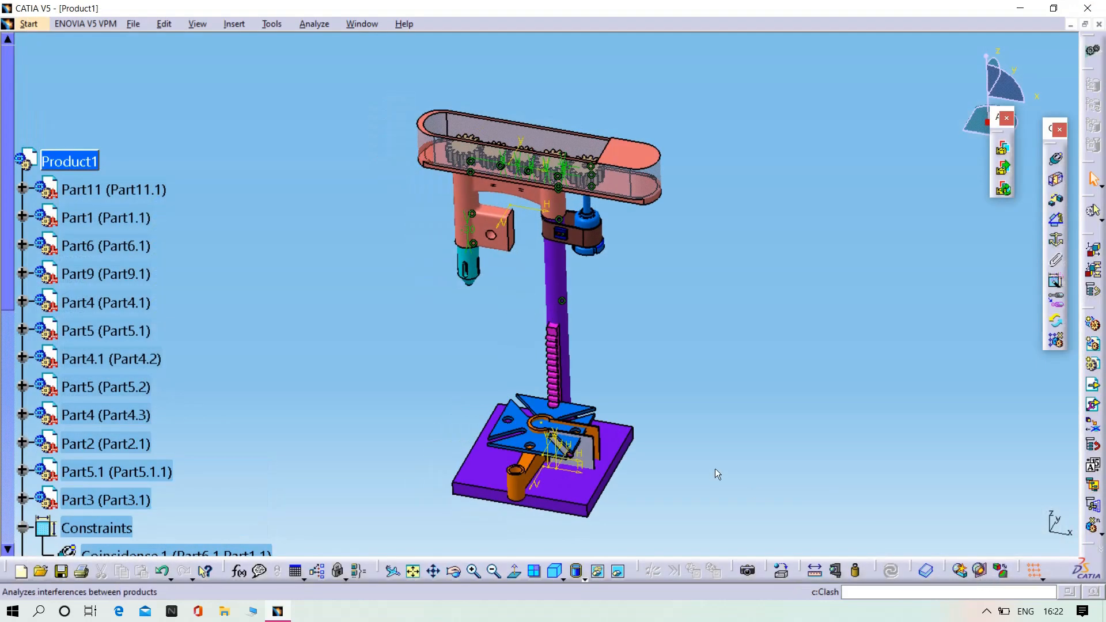
Step: Move the blue work bench and the orange bracket along the X axis, clear of the base plate
{"action": "middle_click_drag", "start_coordinate": [717, 474], "coordinate": [704, 251]}
{"action": "middle_click_drag", "start_coordinate": [637, 377], "coordinate": [606, 238]}
{"action": "middle_click_drag", "start_coordinate": [606, 237], "coordinate": [869, 291]}
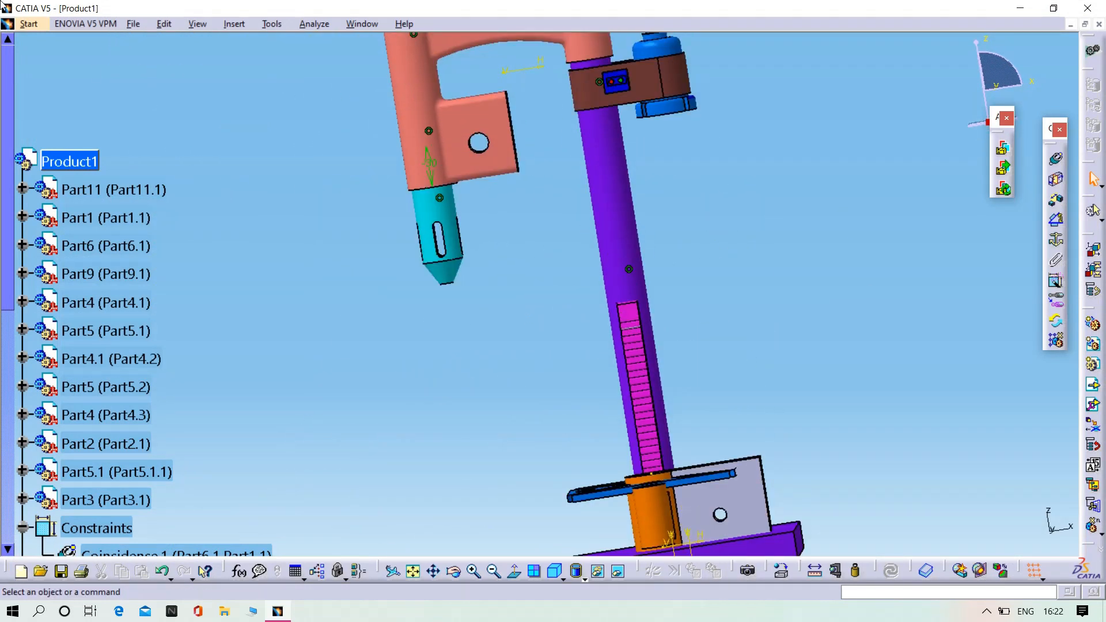
{"action": "left_click", "coordinate": [164, 23]}
{"action": "mouse_move", "coordinate": [232, 200]}
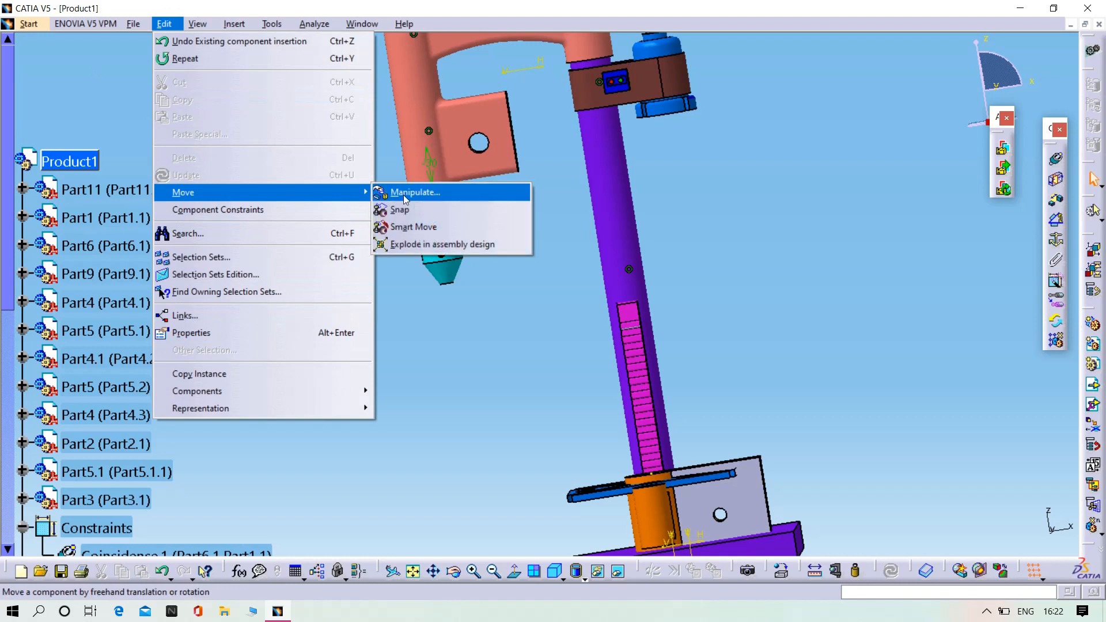
{"action": "left_click", "coordinate": [406, 194]}
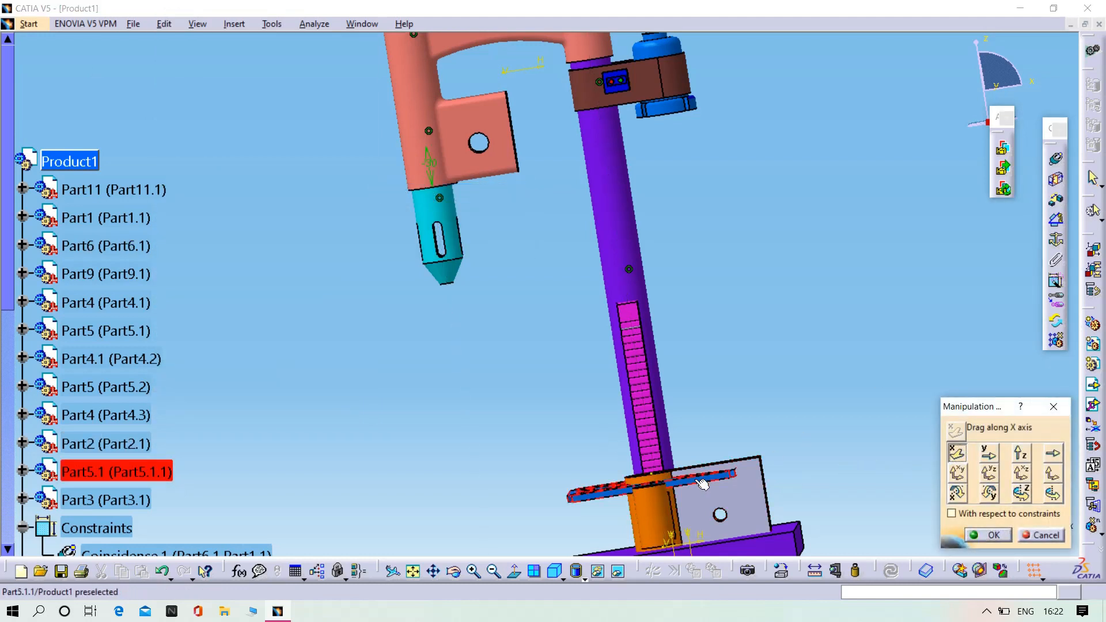
{"action": "left_click_drag", "start_coordinate": [712, 479], "coordinate": [1053, 376]}
{"action": "left_click_drag", "start_coordinate": [690, 500], "coordinate": [1053, 442]}
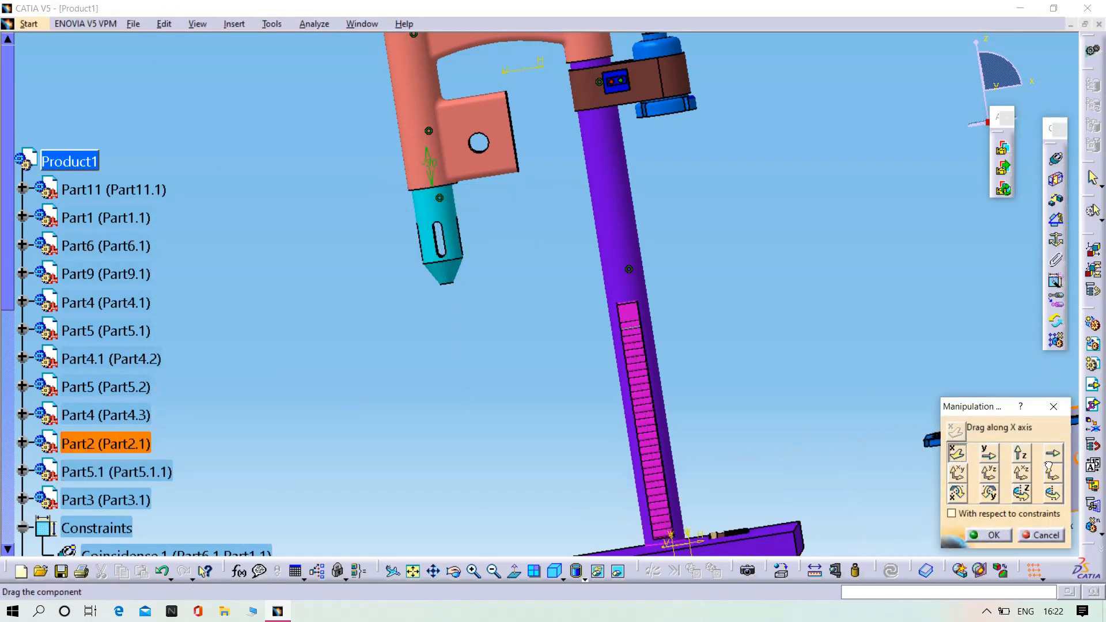
Step: Move the crank handle along the X axis off the base plate, and shift the blue work bench clear of the bracket
{"action": "middle_click_drag", "start_coordinate": [743, 533], "coordinate": [560, 353]}
{"action": "left_click", "coordinate": [550, 467]}
{"action": "middle_click_drag", "start_coordinate": [551, 466], "coordinate": [547, 429]}
{"action": "left_click_drag", "start_coordinate": [479, 441], "coordinate": [731, 442]}
{"action": "middle_click_drag", "start_coordinate": [728, 441], "coordinate": [683, 523]}
{"action": "middle_click_drag", "start_coordinate": [663, 488], "coordinate": [634, 481]}
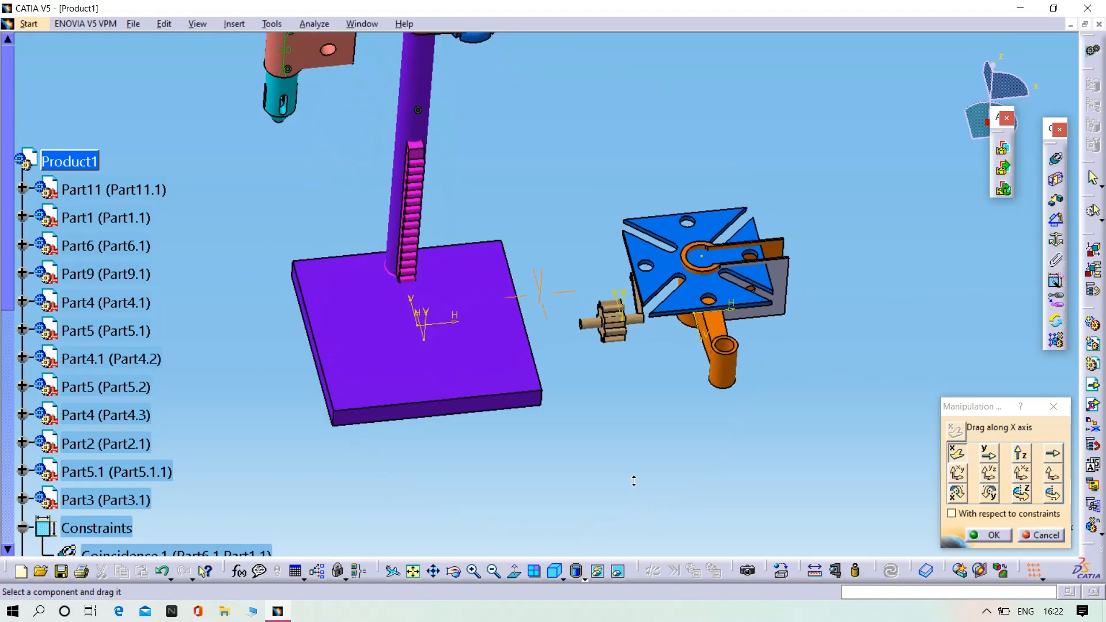
{"action": "left_click_drag", "start_coordinate": [631, 254], "coordinate": [936, 229]}
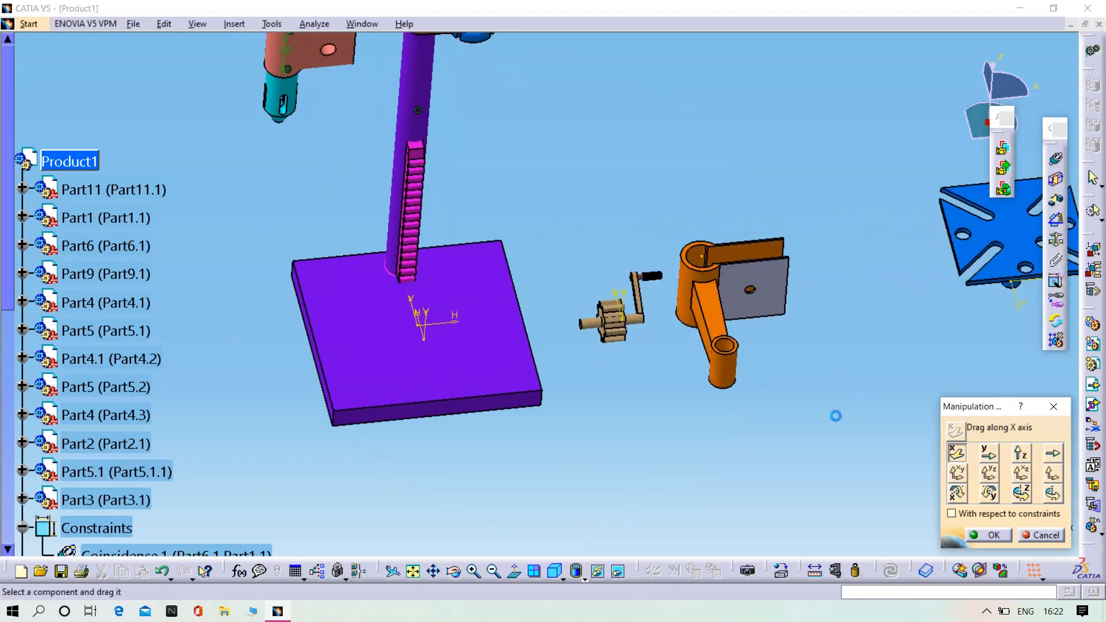
{"action": "left_click", "coordinate": [988, 534]}
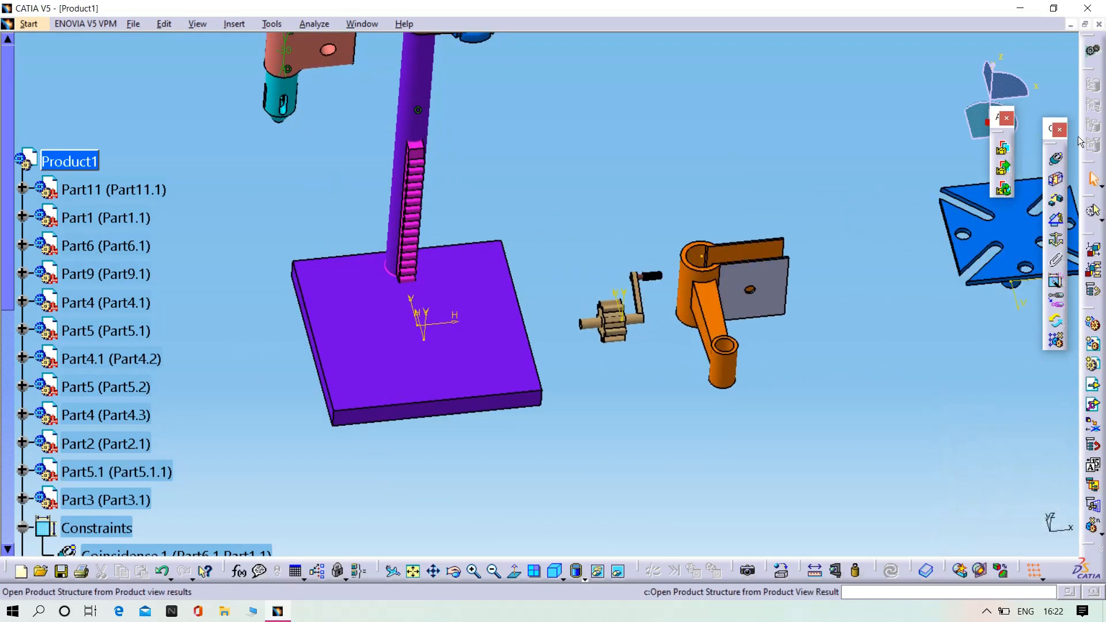
Step: Rotate the orange bracket around the Z axis so that its arm points toward the tool holder side of the machine
{"action": "left_click", "coordinate": [162, 24]}
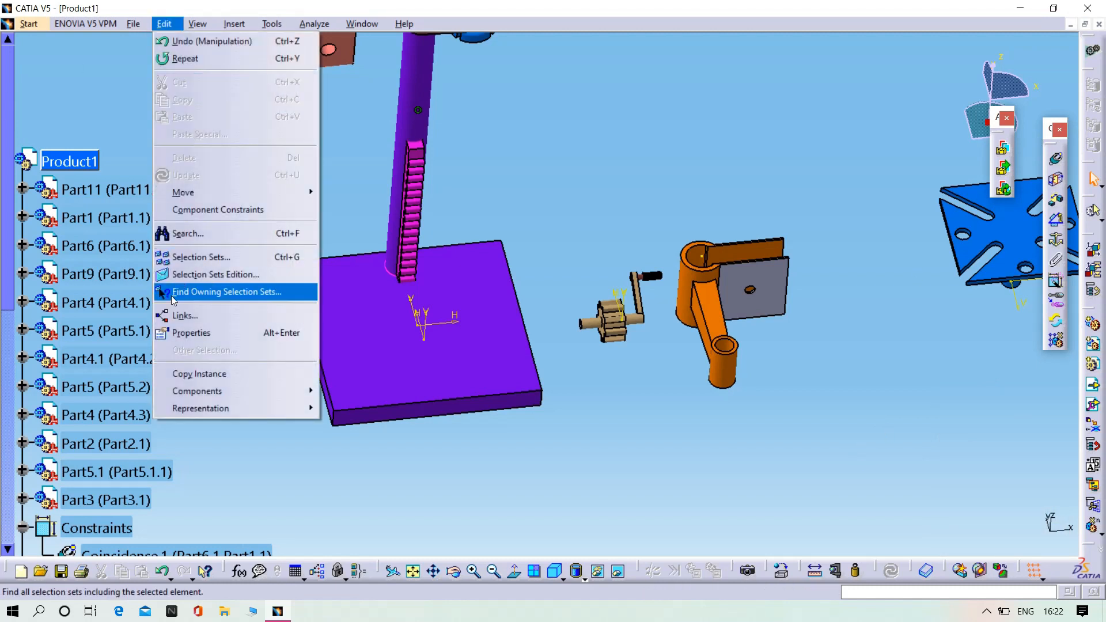
{"action": "mouse_move", "coordinate": [222, 195]}
{"action": "left_click", "coordinate": [356, 192]}
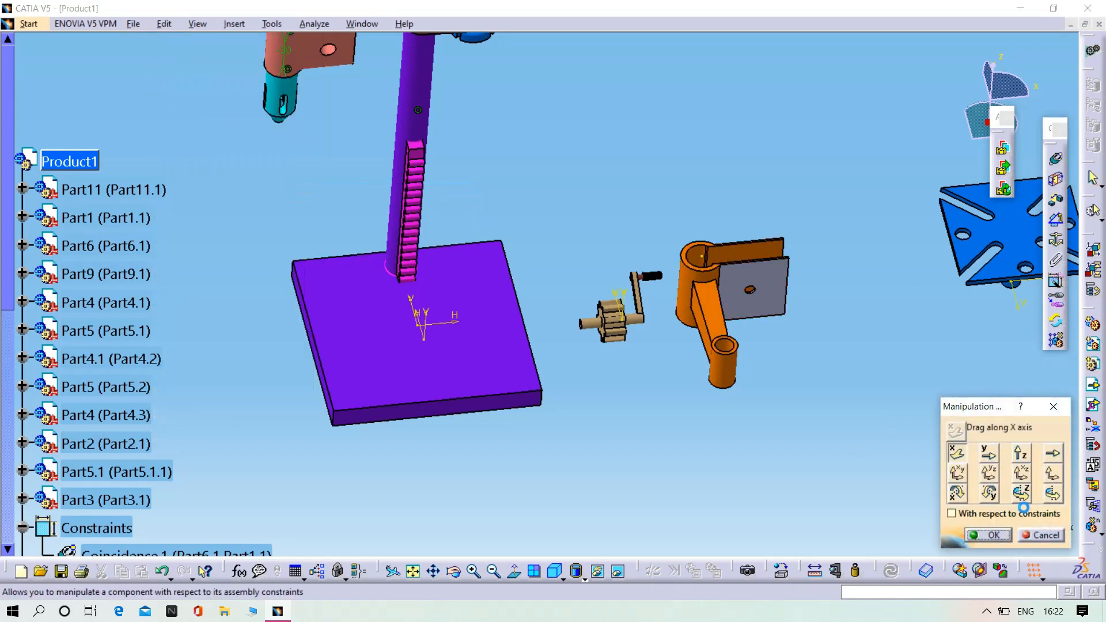
{"action": "left_click_drag", "start_coordinate": [743, 375], "coordinate": [635, 389]}
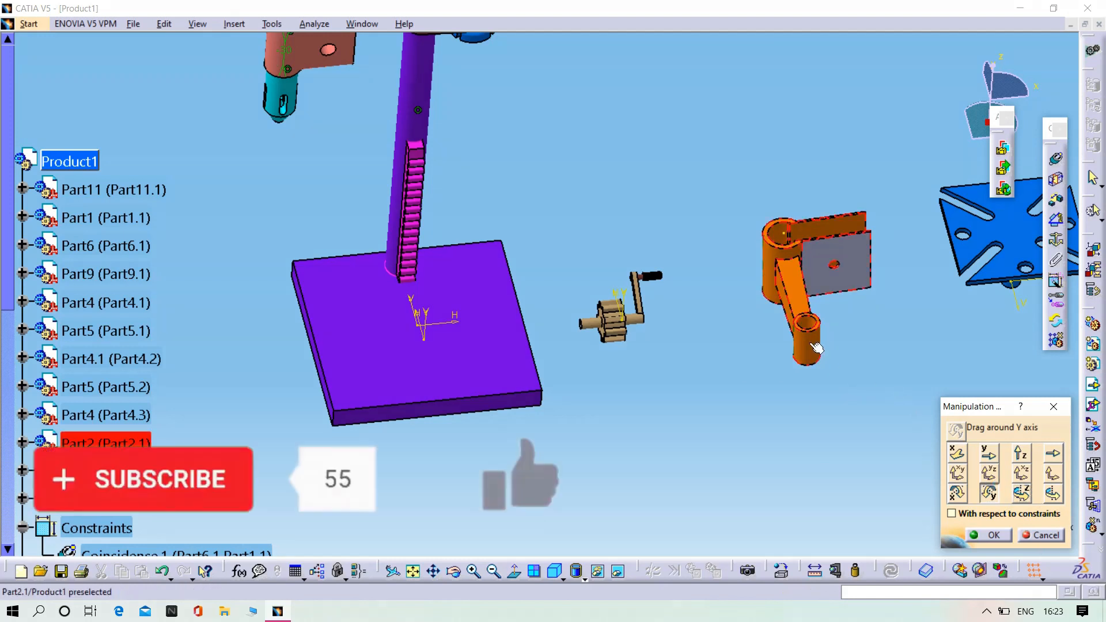
{"action": "left_click", "coordinate": [1021, 495]}
{"action": "left_click_drag", "start_coordinate": [795, 346], "coordinate": [402, 385]}
{"action": "middle_click_drag", "start_coordinate": [577, 462], "coordinate": [683, 190]}
{"action": "left_click", "coordinate": [987, 539]}
Step: Add a coincidence constraint between the bracket's large bore axis and the column axis, and update the assembly
{"action": "middle_click_drag", "start_coordinate": [924, 388], "coordinate": [931, 464]}
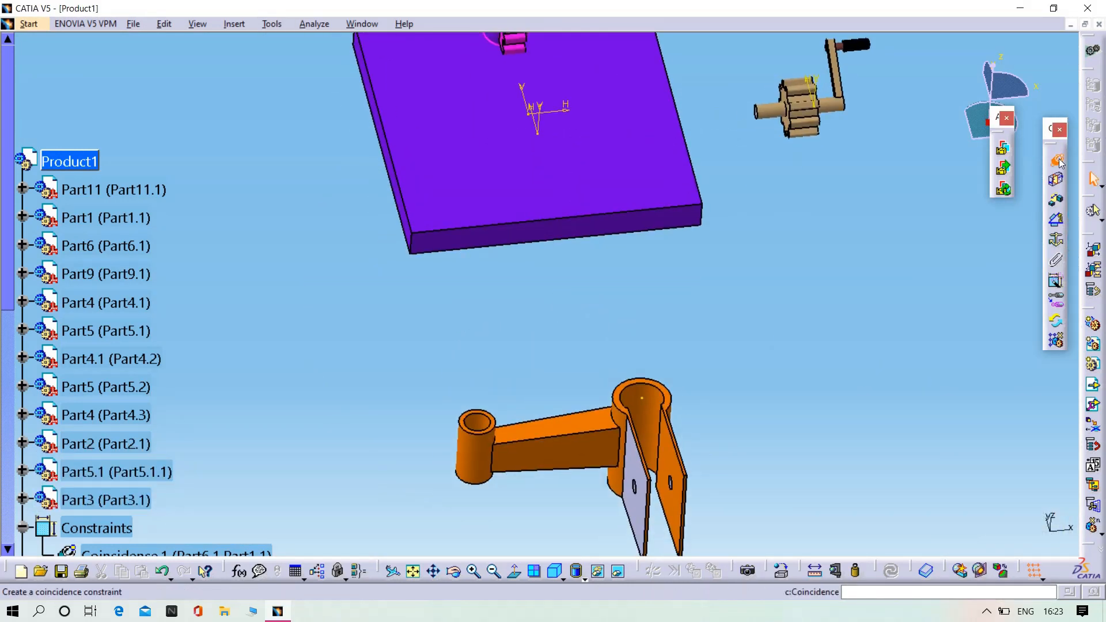
{"action": "middle_click_drag", "start_coordinate": [649, 429], "coordinate": [700, 431]}
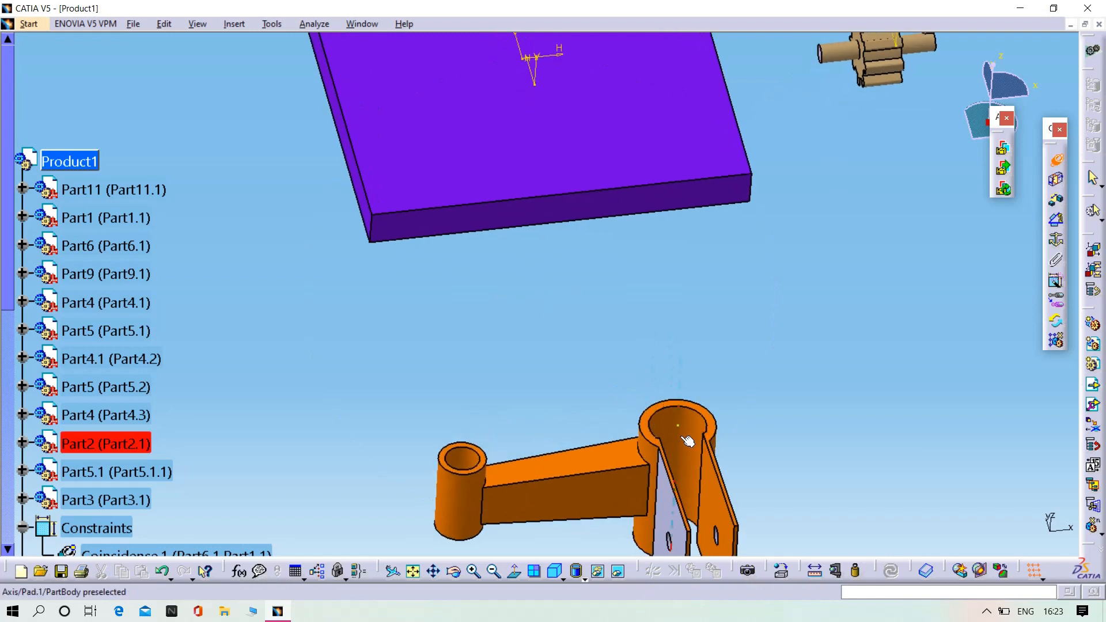
{"action": "mouse_move", "coordinate": [631, 237]}
{"action": "middle_mouse_down"}
{"action": "mouse_move", "coordinate": [600, 514]}
{"action": "mouse_move", "coordinate": [647, 513]}
{"action": "middle_mouse_up"}
{"action": "middle_click_drag", "start_coordinate": [538, 185], "coordinate": [522, 283]}
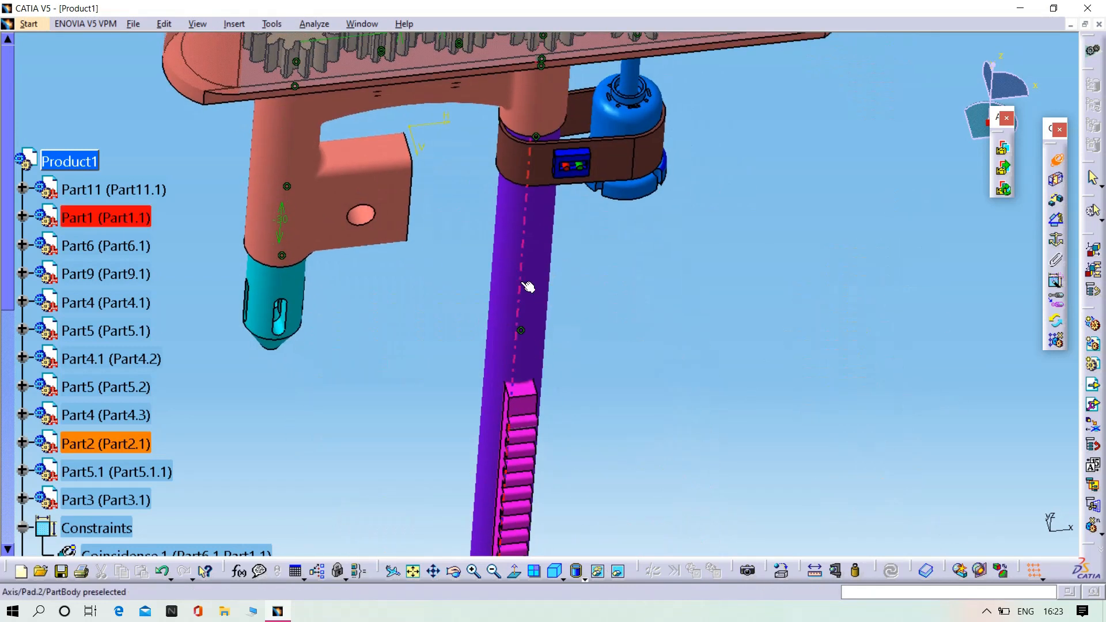
{"action": "left_click", "coordinate": [530, 313]}
{"action": "middle_click_drag", "start_coordinate": [628, 397], "coordinate": [611, 293]}
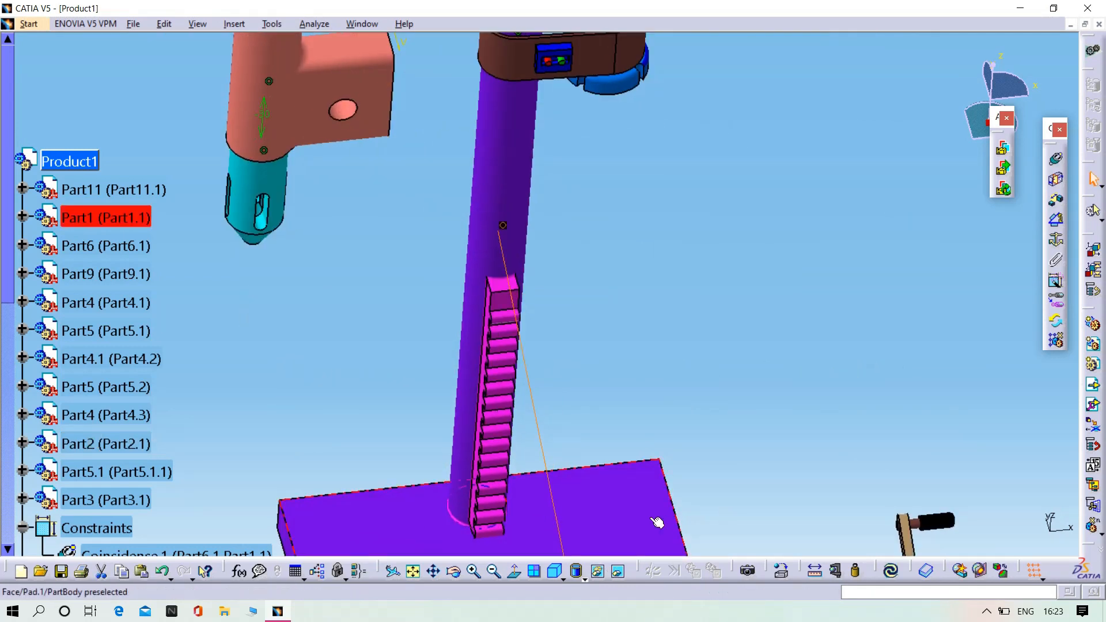
{"action": "left_click", "coordinate": [895, 574]}
Step: Move the orange bracket up the column along the Z axis, clear of the base plate
{"action": "middle_click_drag", "start_coordinate": [798, 314], "coordinate": [767, 248]}
{"action": "left_click", "coordinate": [165, 23]}
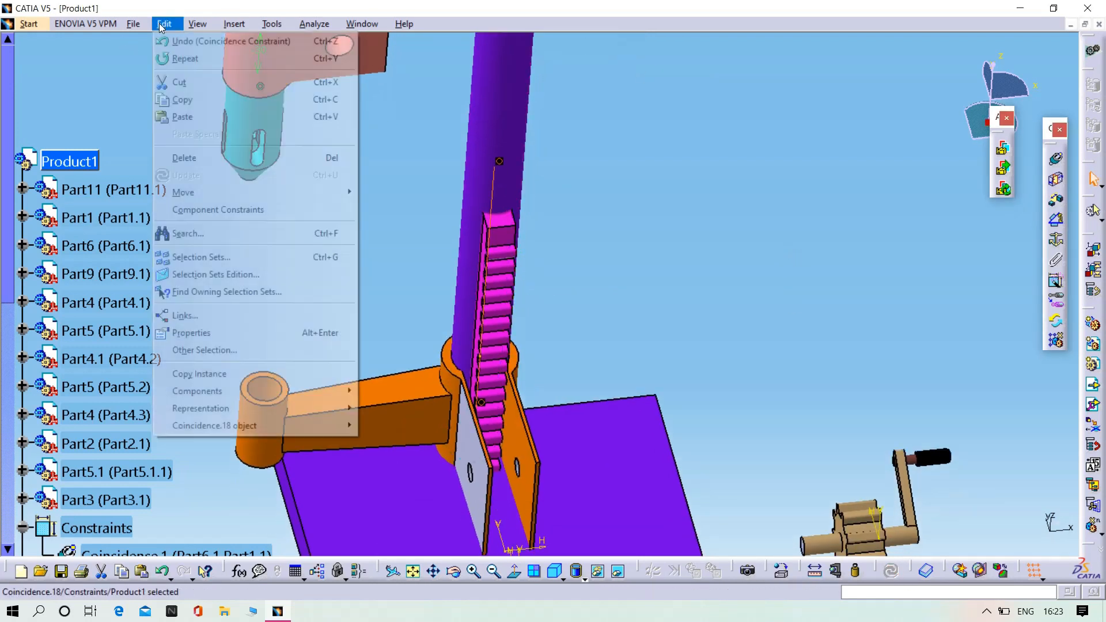
{"action": "mouse_move", "coordinate": [175, 183]}
{"action": "left_click", "coordinate": [441, 191]}
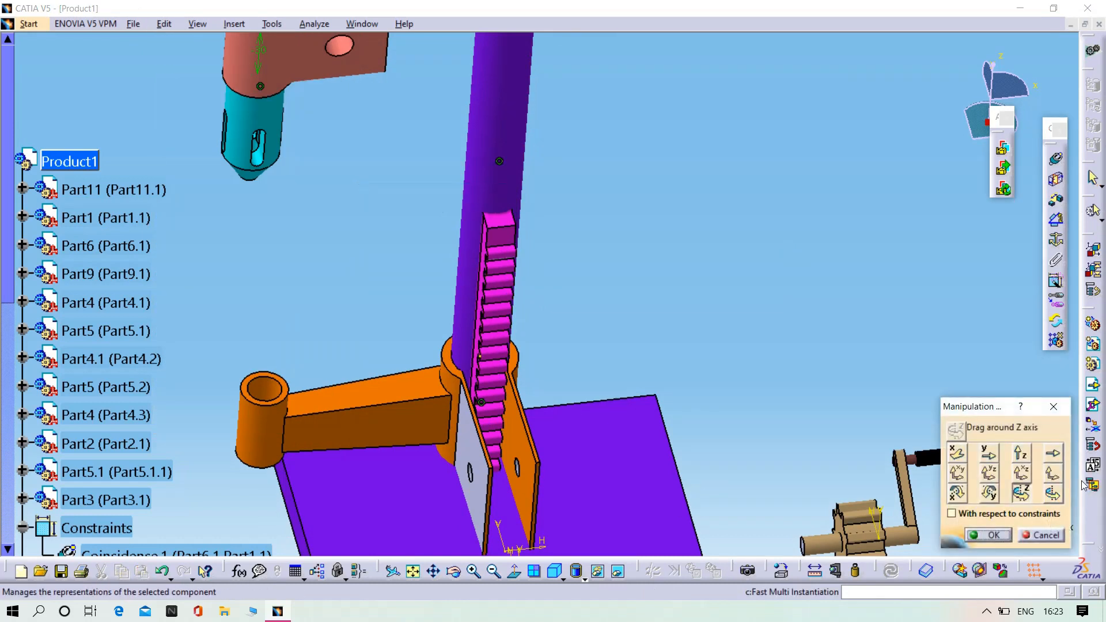
{"action": "left_click_drag", "start_coordinate": [421, 423], "coordinate": [381, 320]}
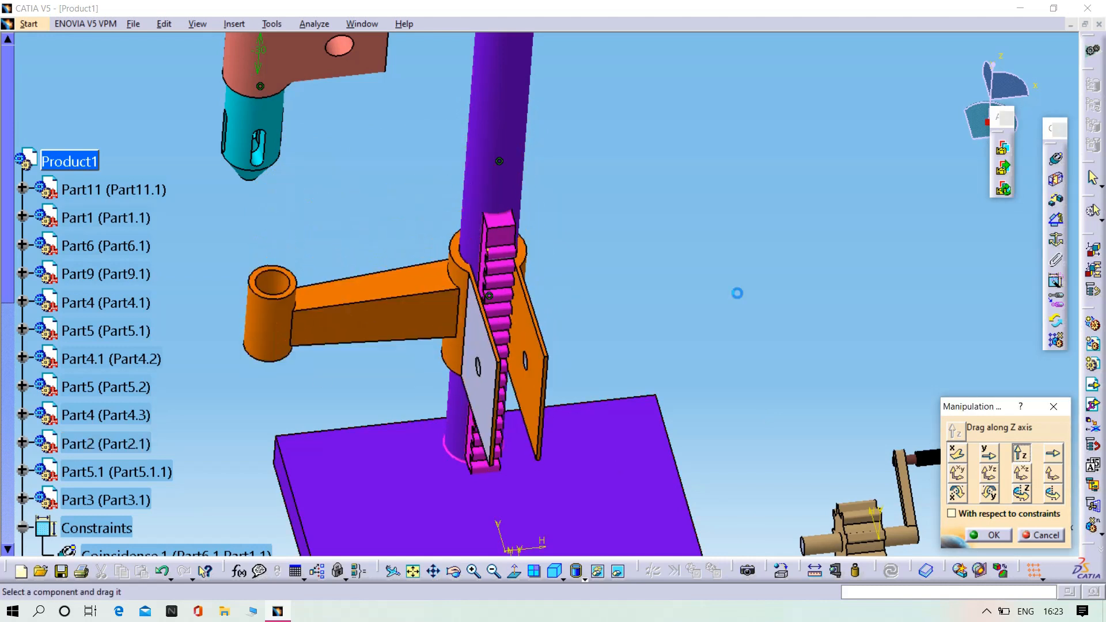
{"action": "left_click", "coordinate": [983, 535]}
Step: Add a coincidence constraint between the bore axis at the bracket arm's end and the blue work bench's shaft axis
{"action": "middle_click_drag", "start_coordinate": [593, 263], "coordinate": [606, 233]}
{"action": "left_click", "coordinate": [1062, 162]}
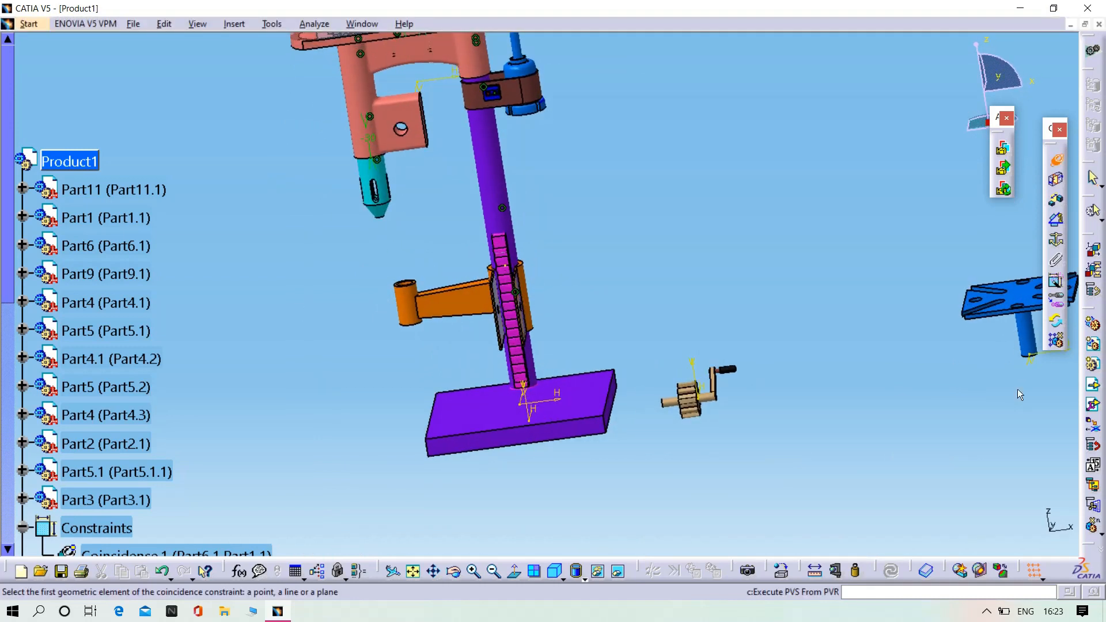
{"action": "middle_click_drag", "start_coordinate": [389, 387], "coordinate": [461, 439]}
{"action": "middle_click_drag", "start_coordinate": [369, 440], "coordinate": [282, 447]}
{"action": "left_click", "coordinate": [262, 458]}
{"action": "middle_click_drag", "start_coordinate": [339, 357], "coordinate": [432, 505]}
{"action": "middle_click_drag", "start_coordinate": [1037, 542], "coordinate": [592, 472]}
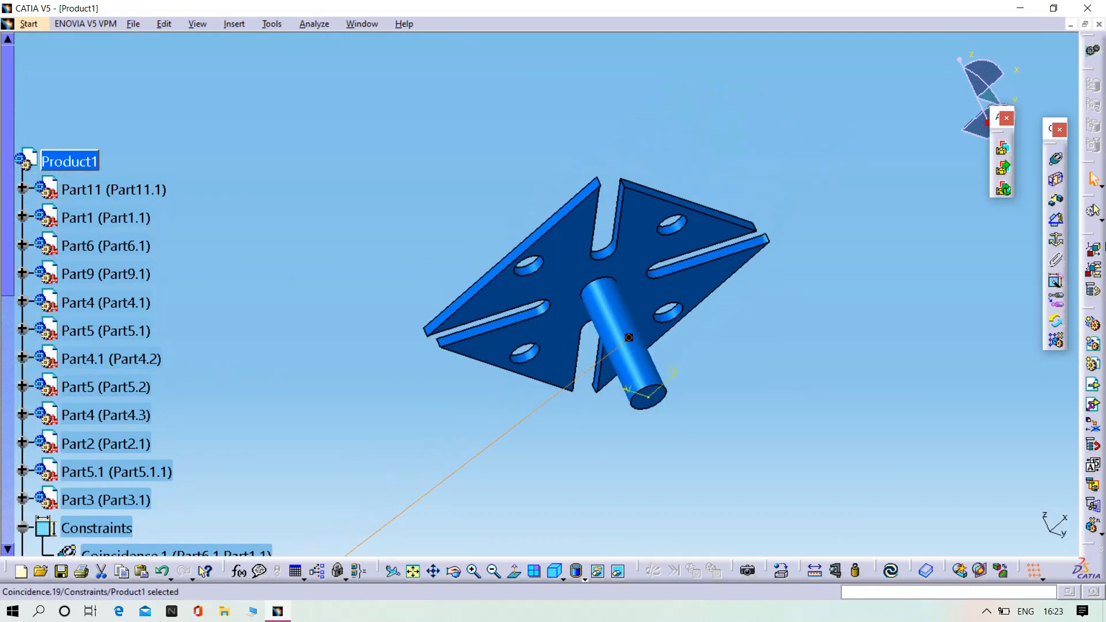
Step: Add a 0 mm offset constraint with opposite orientation between the work bench's underside and the top face of the bracket arm's bore, and update the assembly
{"action": "left_click", "coordinate": [1057, 198]}
{"action": "middle_click_drag", "start_coordinate": [547, 326], "coordinate": [561, 495]}
{"action": "scroll", "coordinate": [562, 495], "scroll_direction": "up", "scroll_amount": 1}
{"action": "mouse_move", "coordinate": [605, 403]}
{"action": "middle_mouse_down"}
{"action": "mouse_move", "coordinate": [701, 551]}
{"action": "mouse_move", "coordinate": [630, 455]}
{"action": "mouse_move", "coordinate": [620, 418]}
{"action": "middle_mouse_up"}
{"action": "middle_click_drag", "start_coordinate": [392, 394], "coordinate": [847, 244]}
{"action": "scroll", "coordinate": [630, 482], "scroll_direction": "down", "scroll_amount": 1}
{"action": "middle_click_drag", "start_coordinate": [630, 481], "coordinate": [633, 288]}
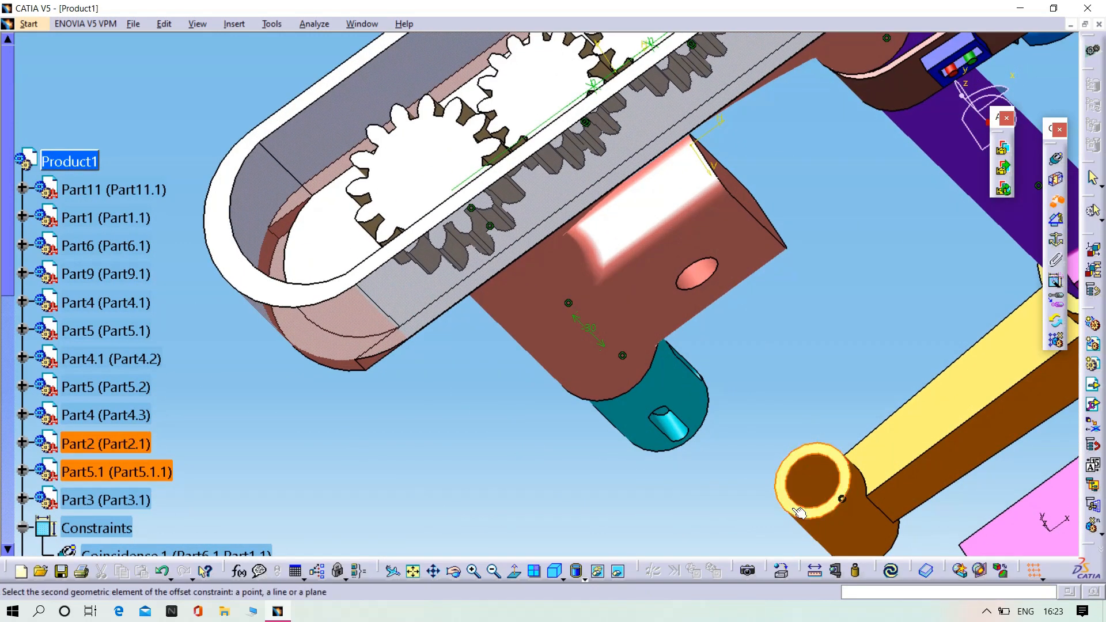
{"action": "left_click", "coordinate": [799, 513]}
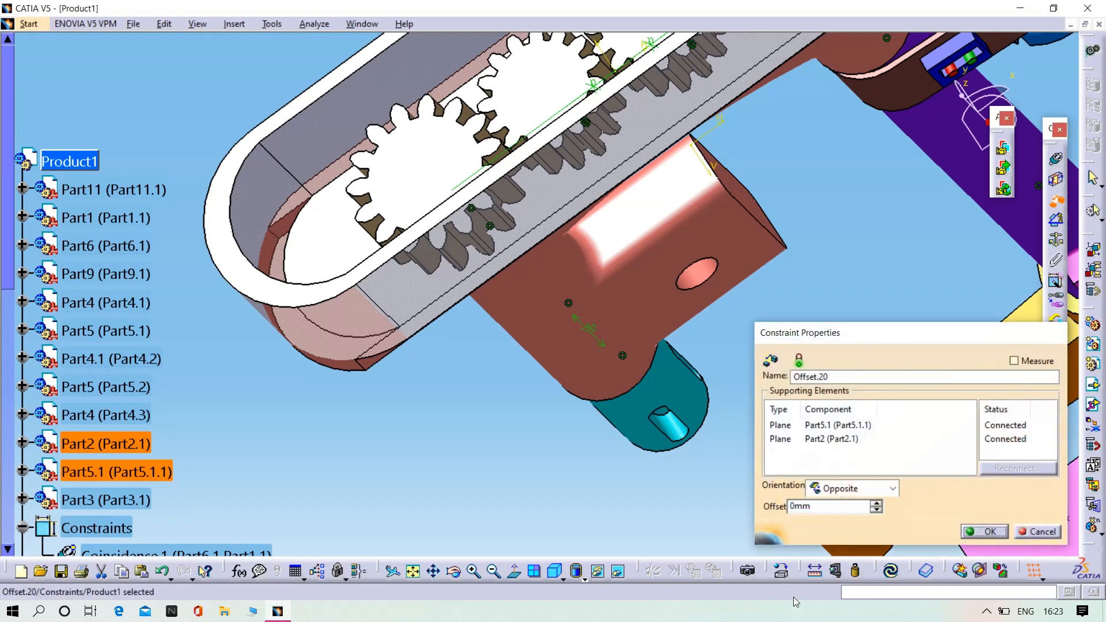
{"action": "key", "text": "Return"}
{"action": "left_click", "coordinate": [899, 576]}
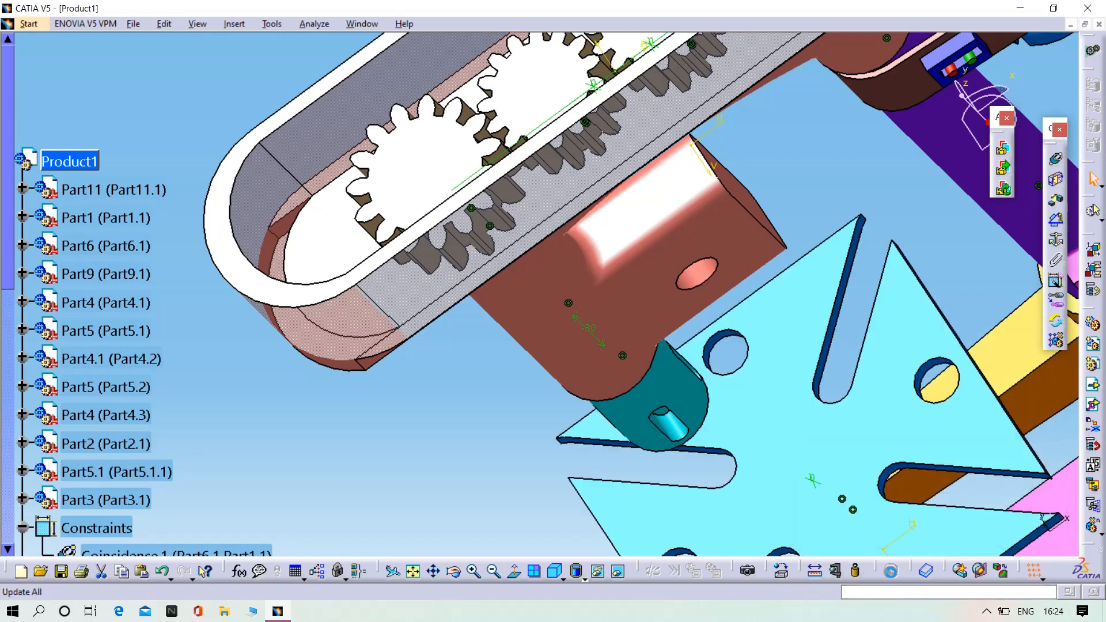
Step: Add a coincidence constraint between the crank handle's shaft axis and the hole axis in the bracket's side plates
{"action": "middle_click_drag", "start_coordinate": [926, 272], "coordinate": [766, 236]}
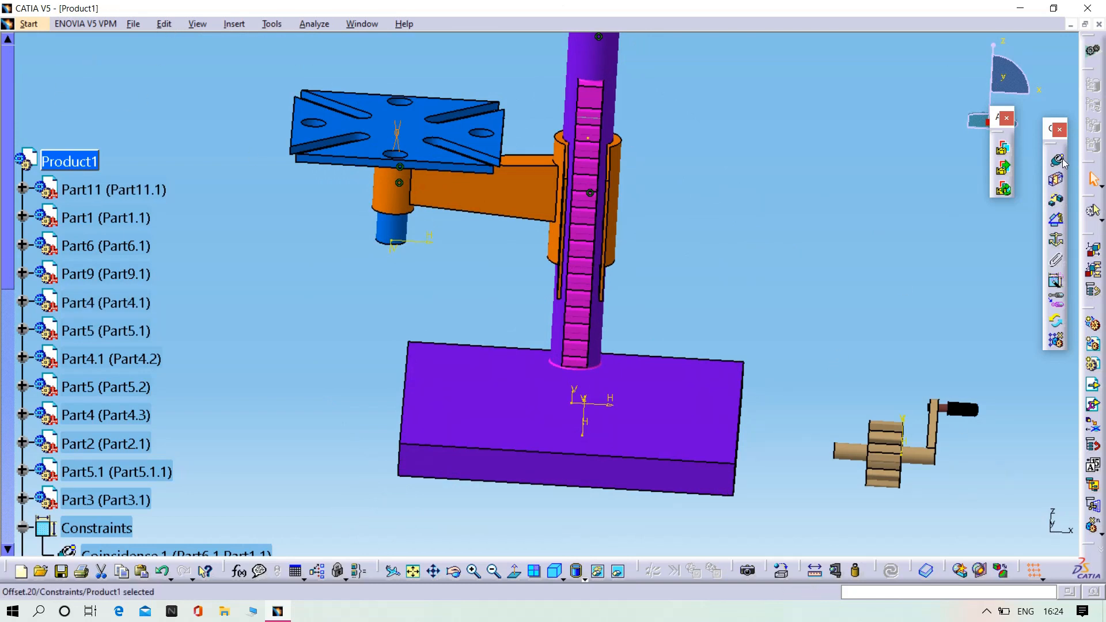
{"action": "middle_click_drag", "start_coordinate": [662, 294], "coordinate": [649, 456]}
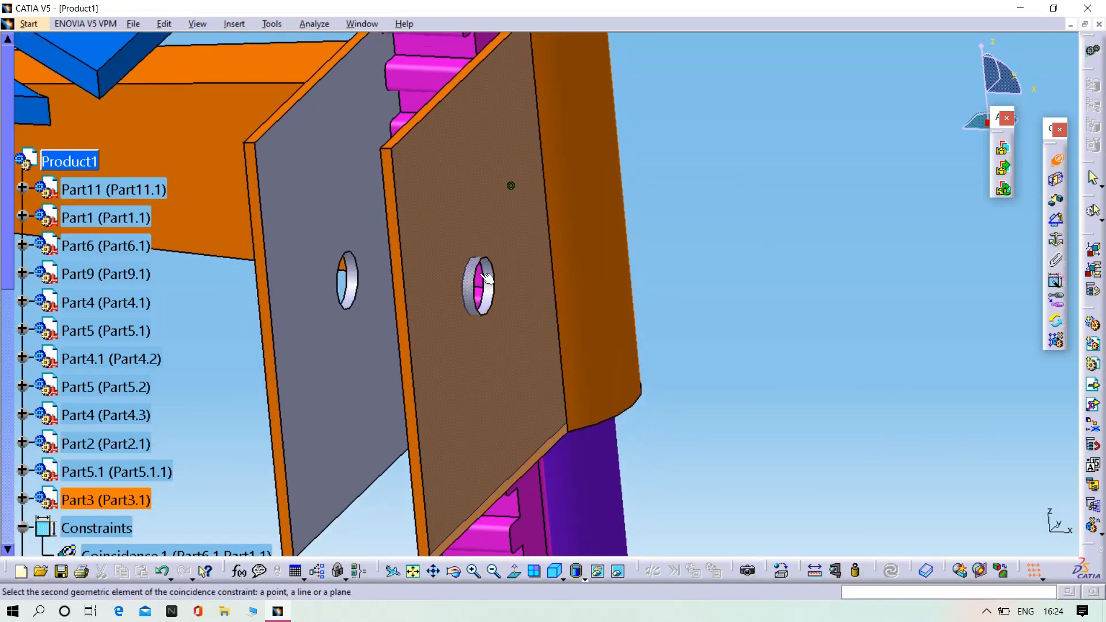
{"action": "left_click", "coordinate": [494, 291]}
{"action": "middle_click_drag", "start_coordinate": [851, 380], "coordinate": [865, 421]}
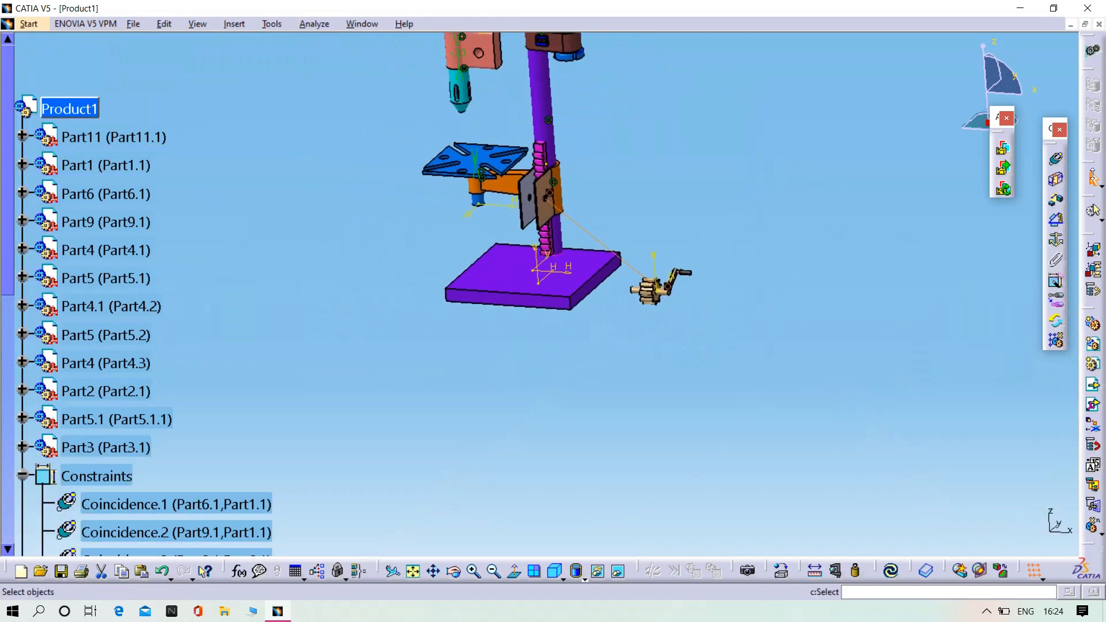
Step: Add a 2 mm offset constraint with opposite orientation between the bracket's side plate and the crank handle's gear face, and update the assembly
{"action": "middle_click_drag", "start_coordinate": [610, 358], "coordinate": [530, 201]}
{"action": "left_click", "coordinate": [530, 201]}
{"action": "middle_click_drag", "start_coordinate": [874, 291], "coordinate": [719, 334]}
{"action": "left_click", "coordinate": [774, 355]}
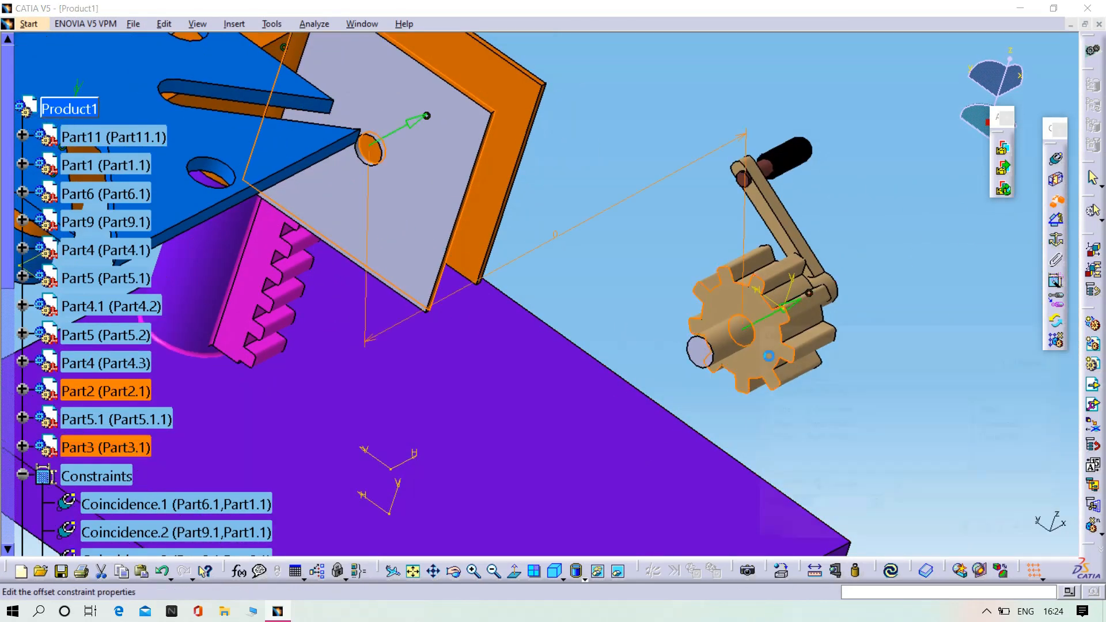
{"action": "type", "text": "2"}
{"action": "key", "text": "Return"}
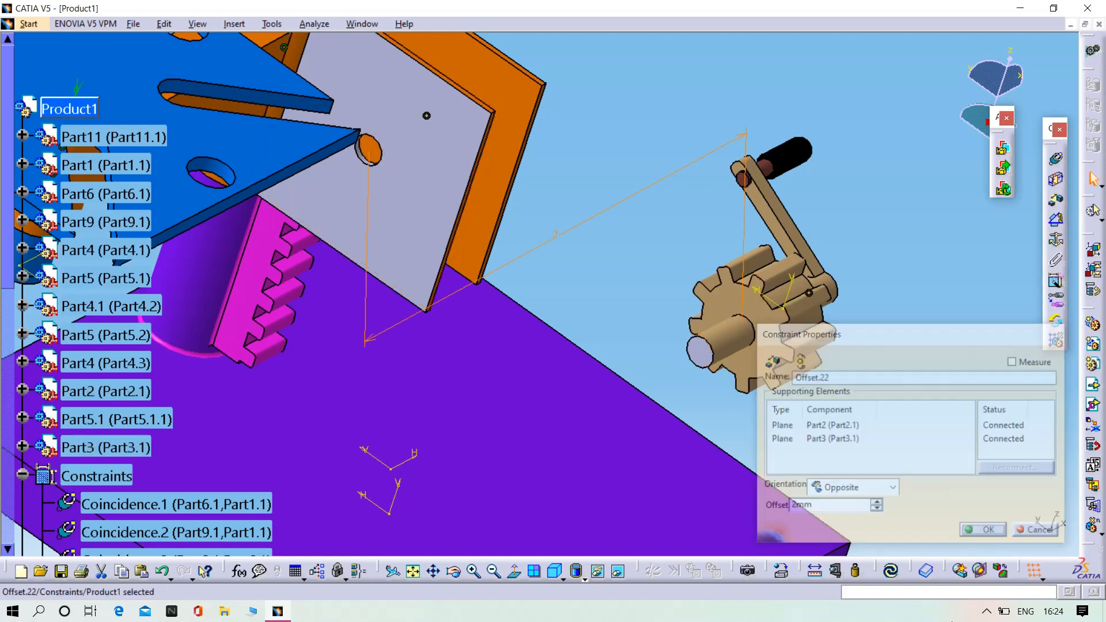
{"action": "left_click", "coordinate": [892, 573]}
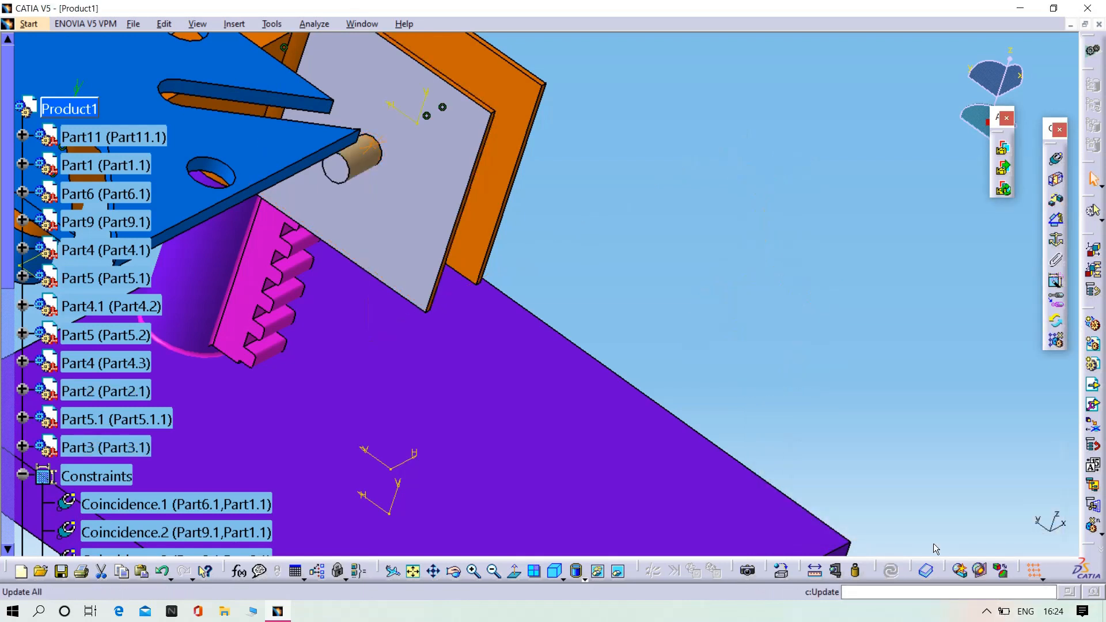
Step: Hide the orange bracket to expose the crank gear and the rack on the column
{"action": "middle_click_drag", "start_coordinate": [593, 198], "coordinate": [665, 105]}
{"action": "scroll", "coordinate": [666, 102], "scroll_direction": "up", "scroll_amount": 1}
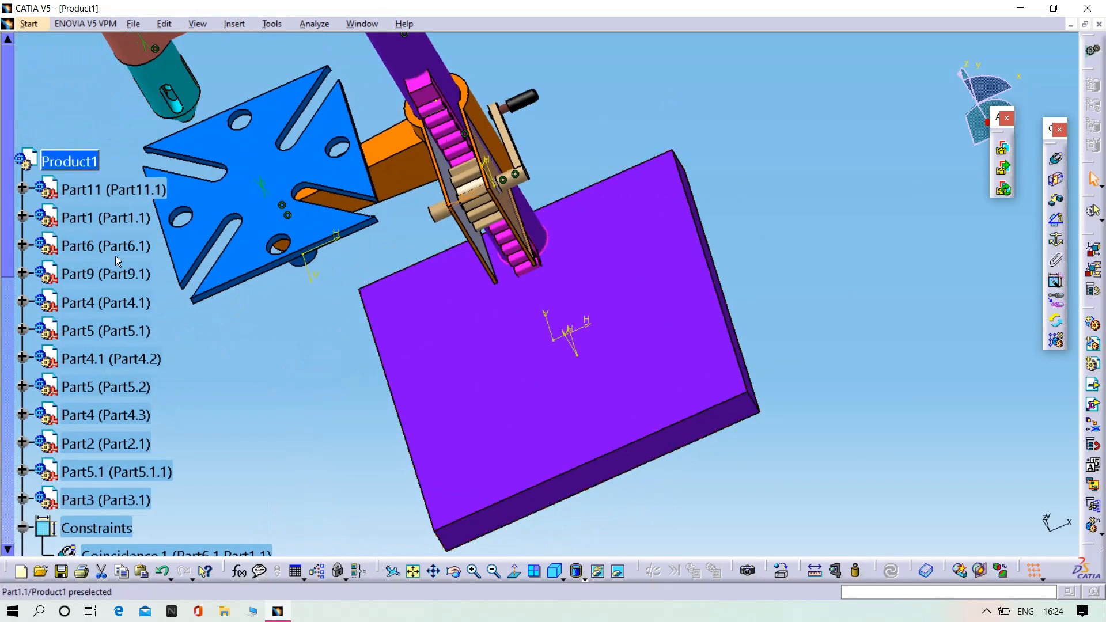
{"action": "scroll", "coordinate": [102, 357], "scroll_direction": "down", "scroll_amount": 3}
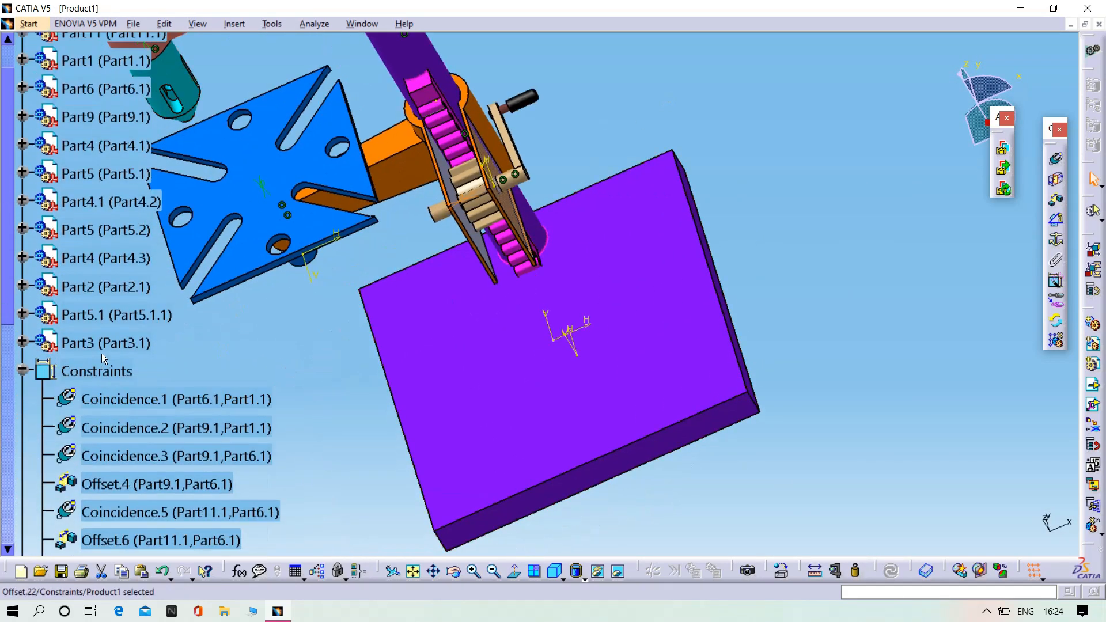
{"action": "right_click", "coordinate": [83, 292]}
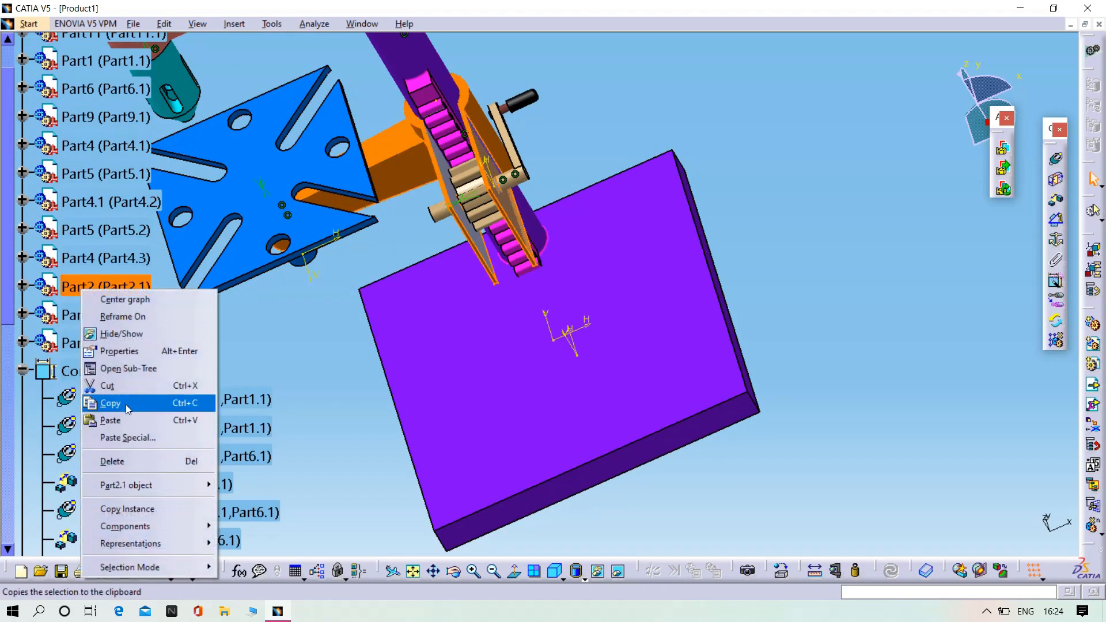
{"action": "left_click", "coordinate": [121, 333]}
{"action": "middle_click_drag", "start_coordinate": [308, 383], "coordinate": [682, 245]}
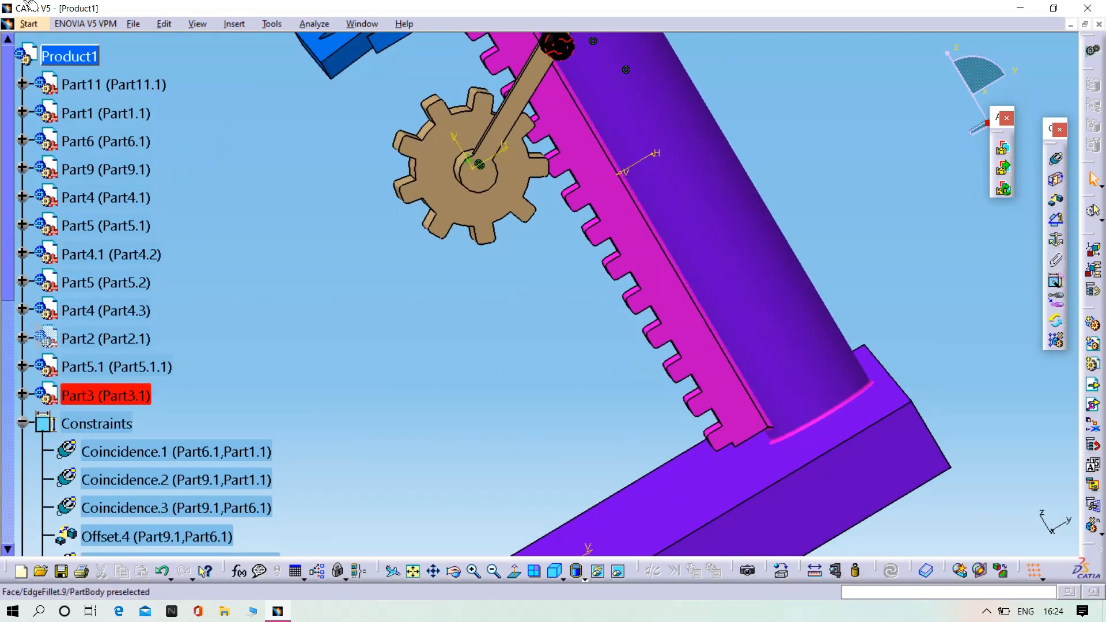
Step: Rotate the crank handle around its own shaft axis so that its gear teeth line up with the rack
{"action": "left_click", "coordinate": [164, 24]}
{"action": "mouse_move", "coordinate": [270, 192]}
{"action": "left_click", "coordinate": [359, 192]}
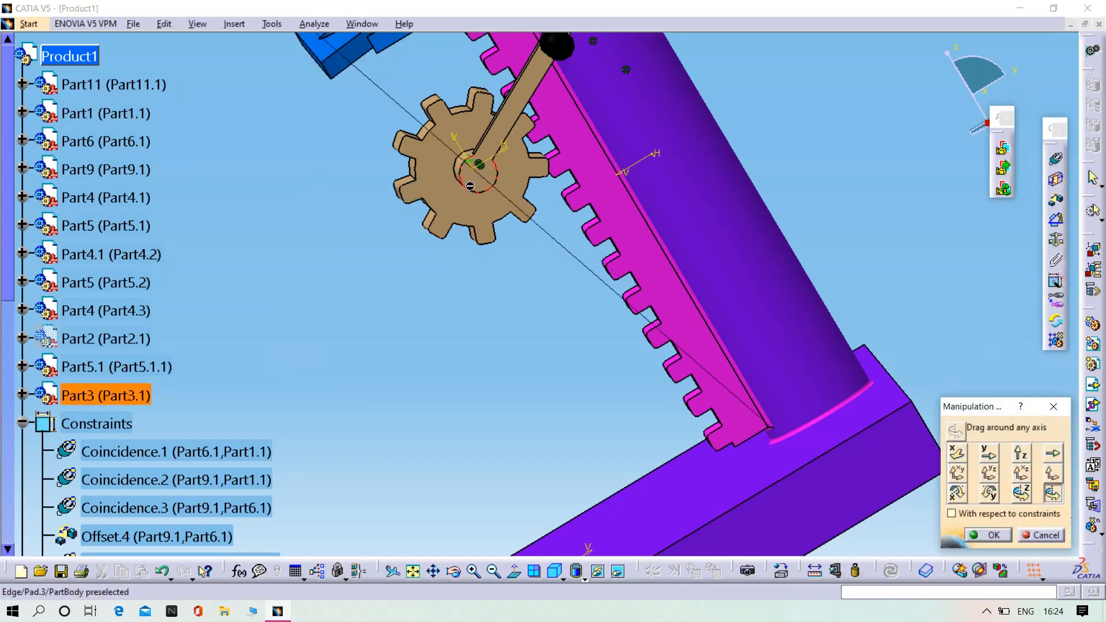
{"action": "left_click_drag", "start_coordinate": [438, 196], "coordinate": [507, 225]}
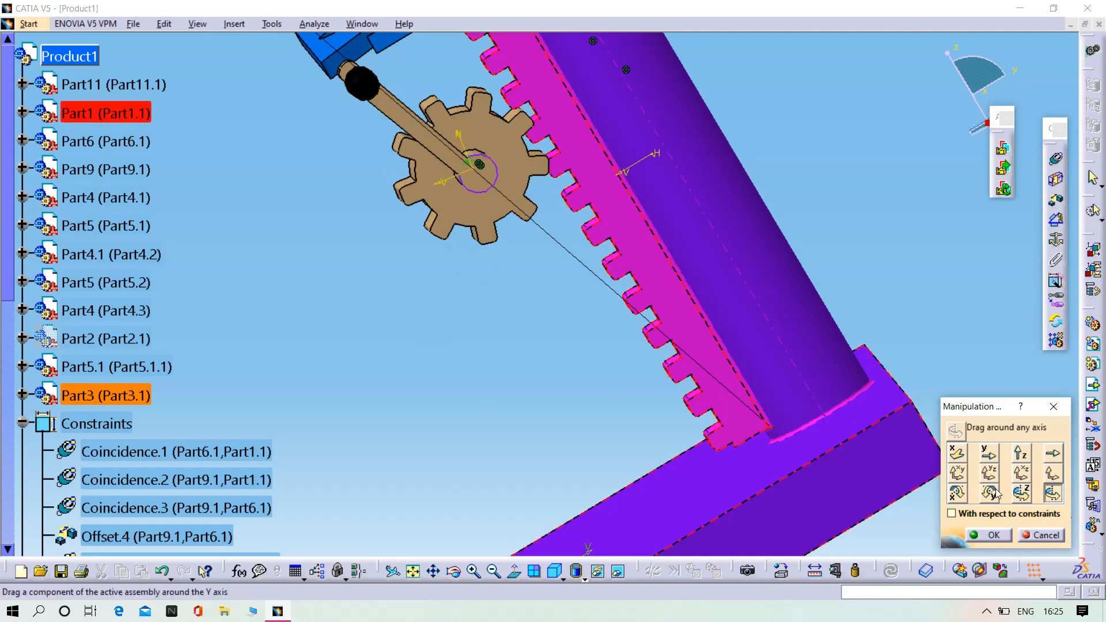
{"action": "left_click", "coordinate": [985, 536]}
Step: Show the hidden orange bracket again
{"action": "middle_click_drag", "start_coordinate": [847, 284], "coordinate": [871, 309]}
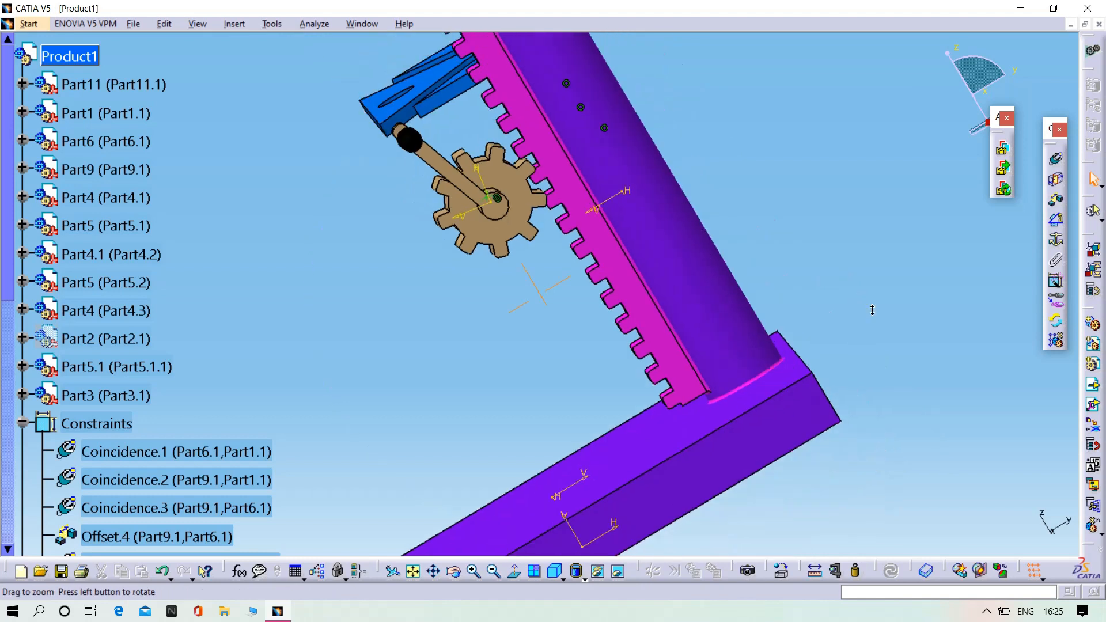
{"action": "right_click", "coordinate": [95, 340]}
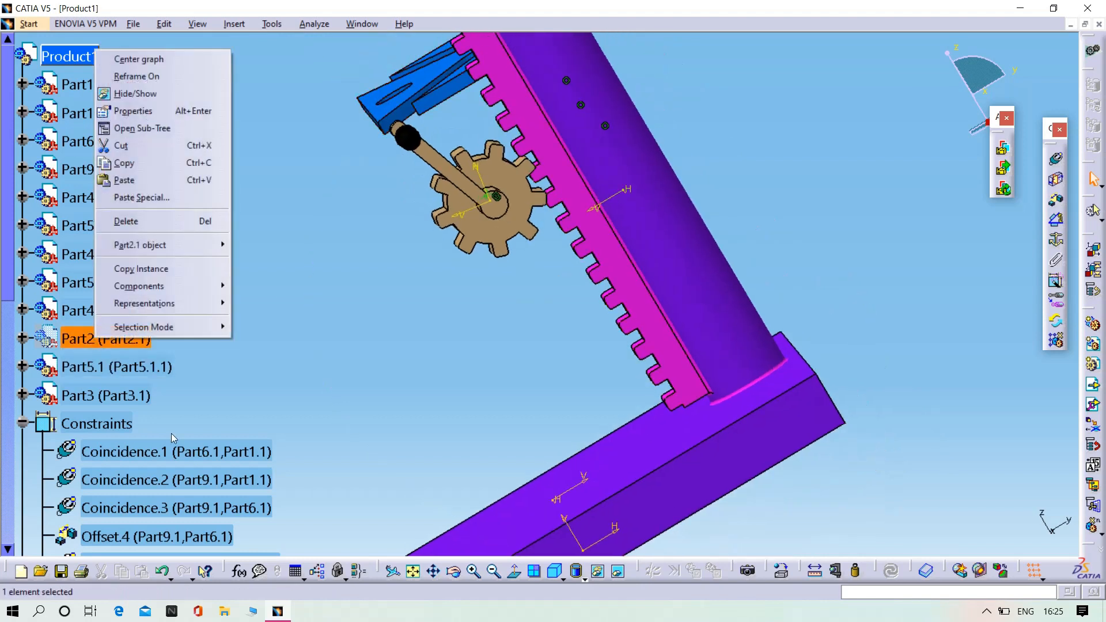
{"action": "left_click", "coordinate": [126, 93]}
{"action": "middle_click_drag", "start_coordinate": [327, 232], "coordinate": [708, 470]}
Step: Insert the existing component "handel 02" into Product1
{"action": "right_click", "coordinate": [74, 56]}
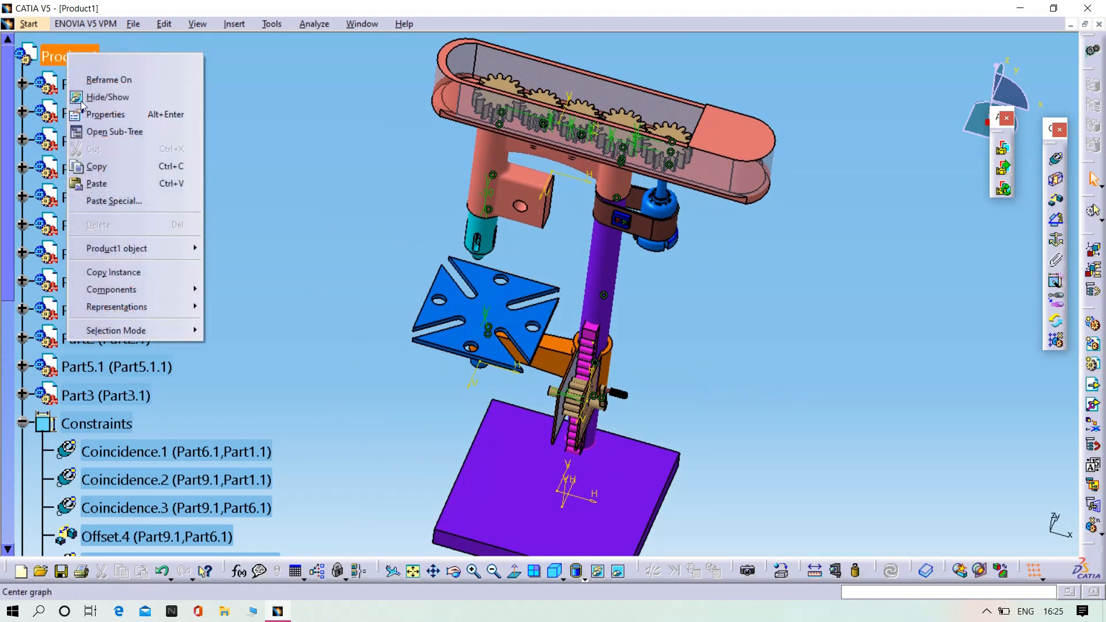
{"action": "mouse_move", "coordinate": [142, 288]}
{"action": "left_click", "coordinate": [248, 358]}
{"action": "left_click", "coordinate": [201, 228]}
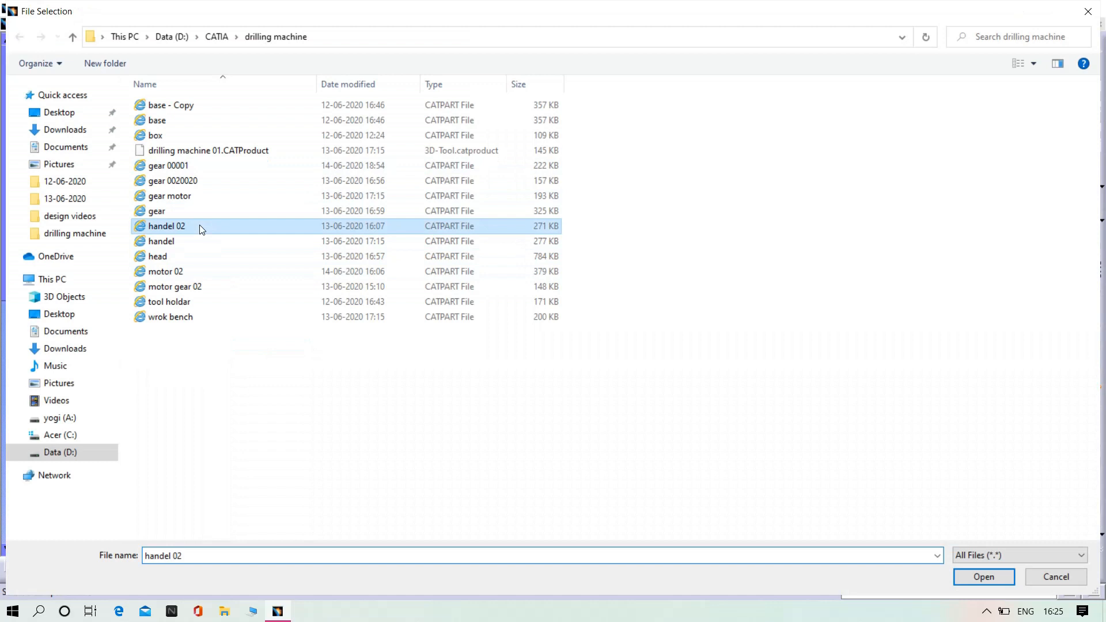
{"action": "left_click", "coordinate": [979, 578]}
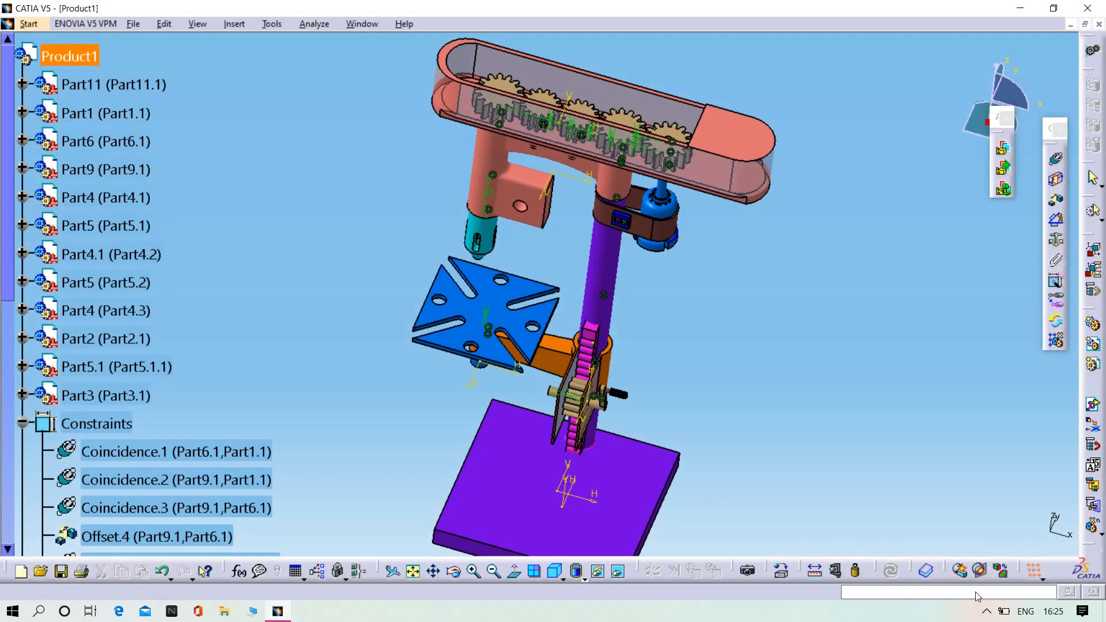
Step: Move the inserted red handle sideways off the base plate
{"action": "middle_click_drag", "start_coordinate": [585, 527], "coordinate": [797, 243]}
{"action": "left_click", "coordinate": [164, 23]}
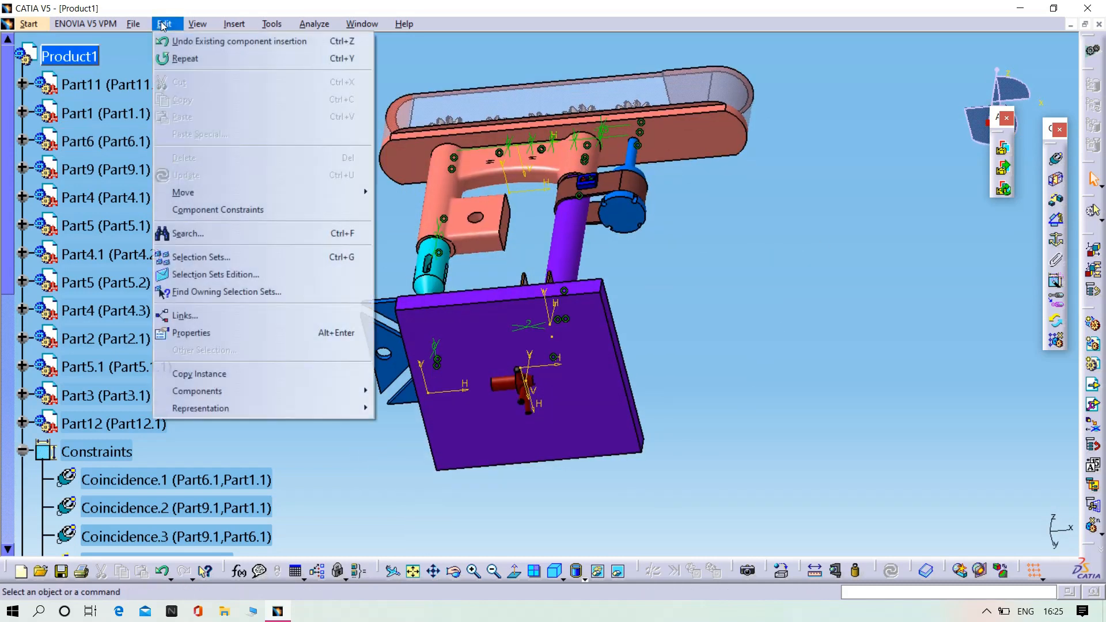
{"action": "mouse_move", "coordinate": [259, 193]}
{"action": "left_click", "coordinate": [415, 192]}
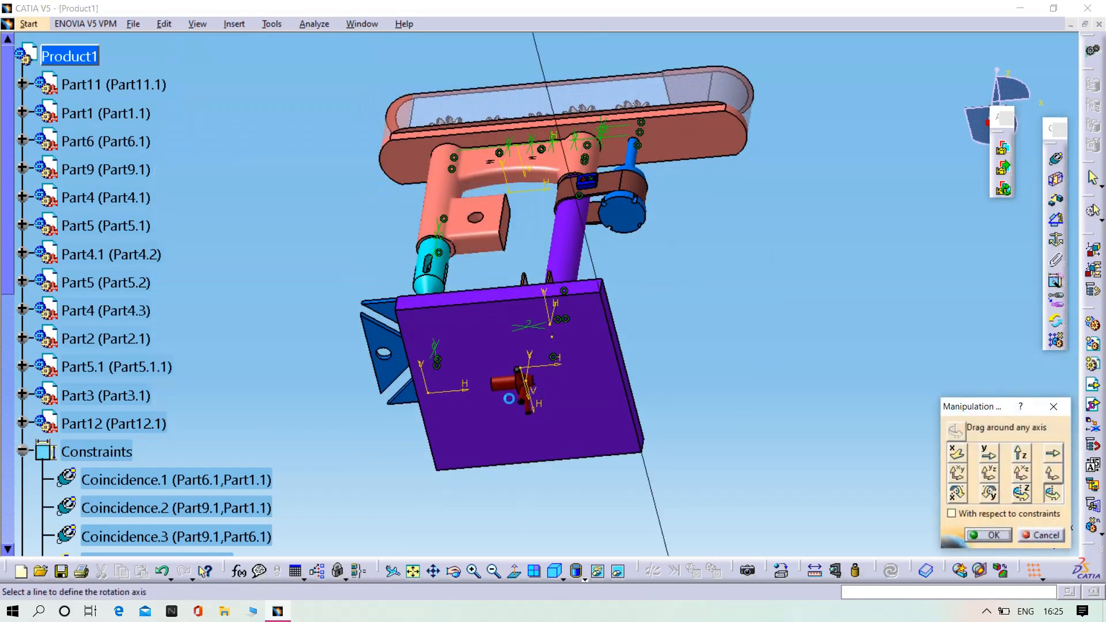
{"action": "left_click_drag", "start_coordinate": [522, 383], "coordinate": [826, 369]}
Step: Rotate the red handle around the Z axis to orient its shaft for mounting on the head block
{"action": "middle_click_drag", "start_coordinate": [860, 357], "coordinate": [1022, 396]}
{"action": "left_click_drag", "start_coordinate": [708, 342], "coordinate": [691, 369]}
{"action": "left_click_drag", "start_coordinate": [631, 394], "coordinate": [675, 375]}
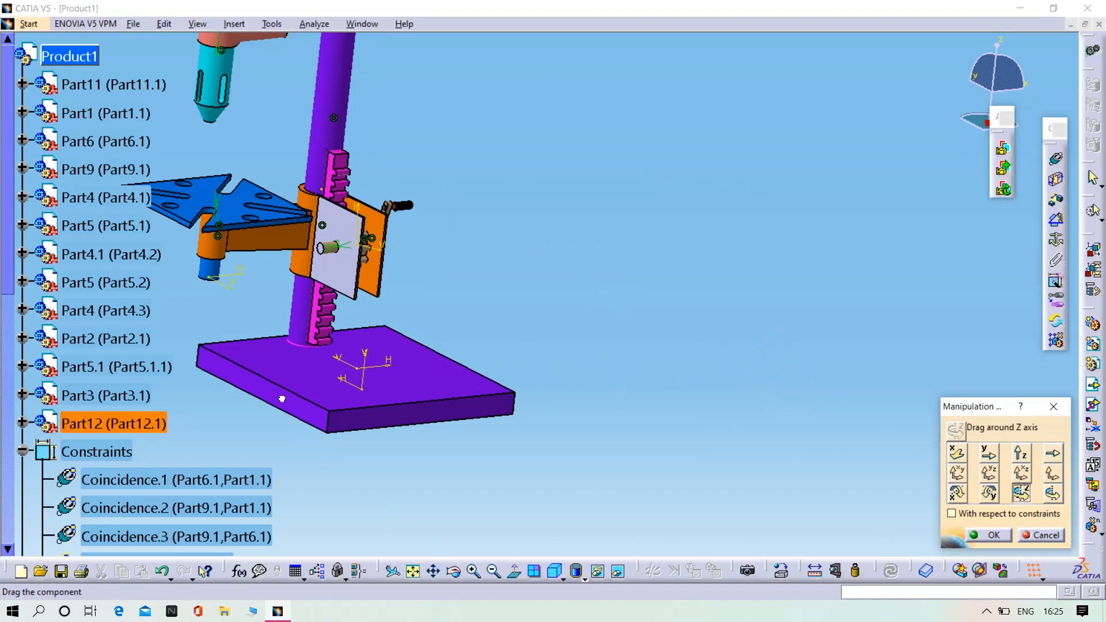
{"action": "middle_click_drag", "start_coordinate": [738, 467], "coordinate": [797, 324]}
{"action": "left_click", "coordinate": [988, 535]}
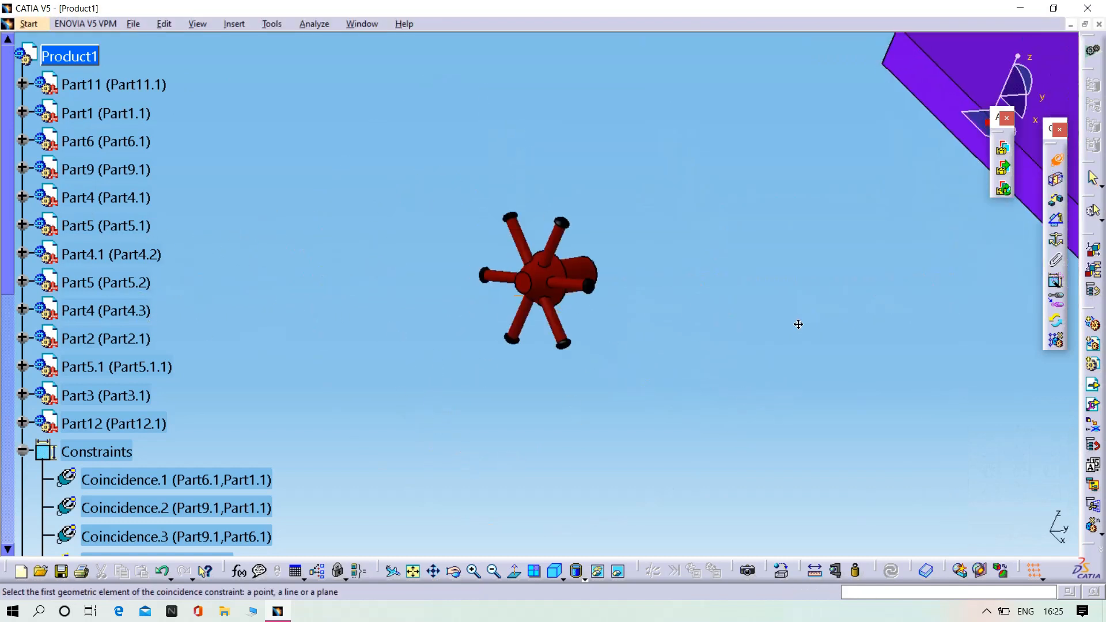
Step: Add a coincidence constraint between the red handle's shaft axis and the hole axis in the head's side block
{"action": "left_click", "coordinate": [592, 280]}
{"action": "middle_click_drag", "start_coordinate": [593, 281], "coordinate": [588, 115]}
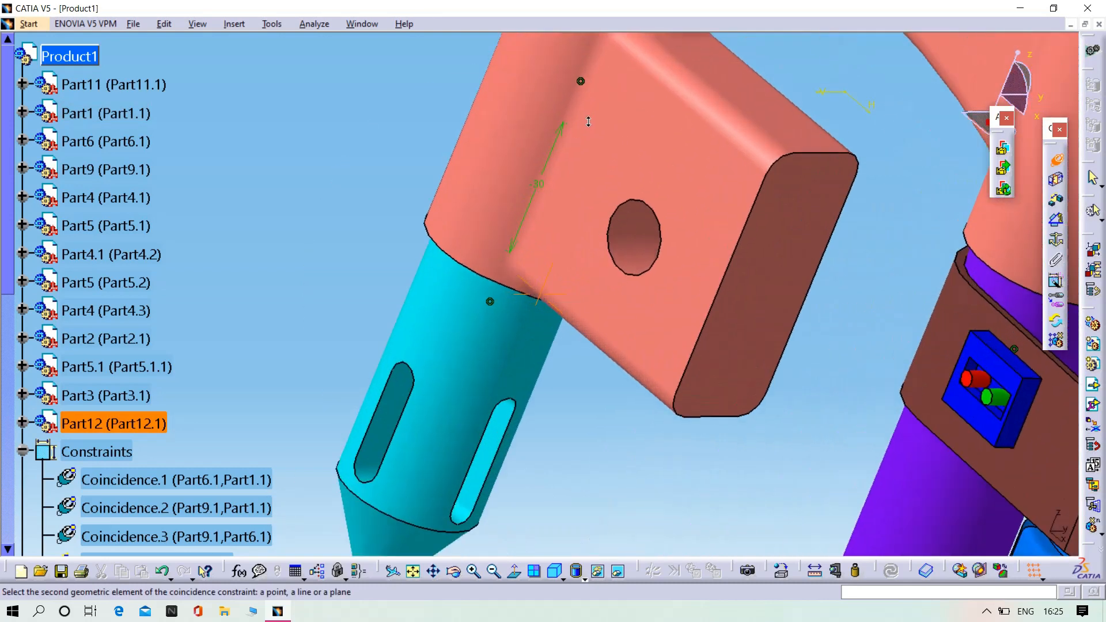
{"action": "left_click", "coordinate": [659, 236]}
{"action": "middle_click_drag", "start_coordinate": [660, 395], "coordinate": [661, 459]}
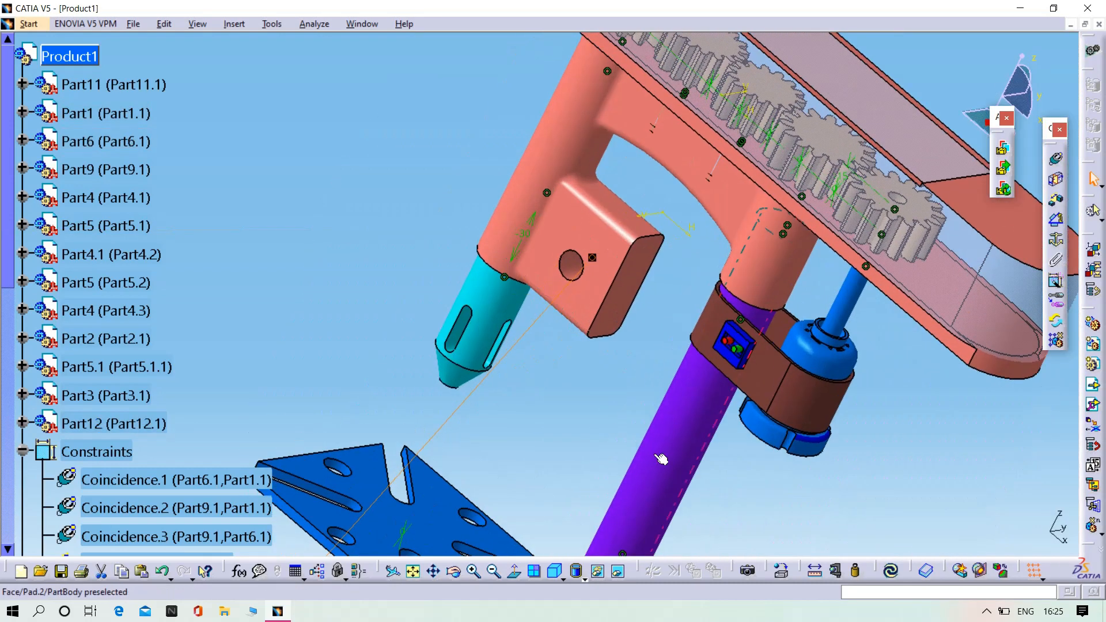
Step: Add a 2 mm offset constraint with opposite orientation between the red handle's collar face and the head block's side face, and update the assembly
{"action": "middle_click_drag", "start_coordinate": [585, 400], "coordinate": [609, 78]}
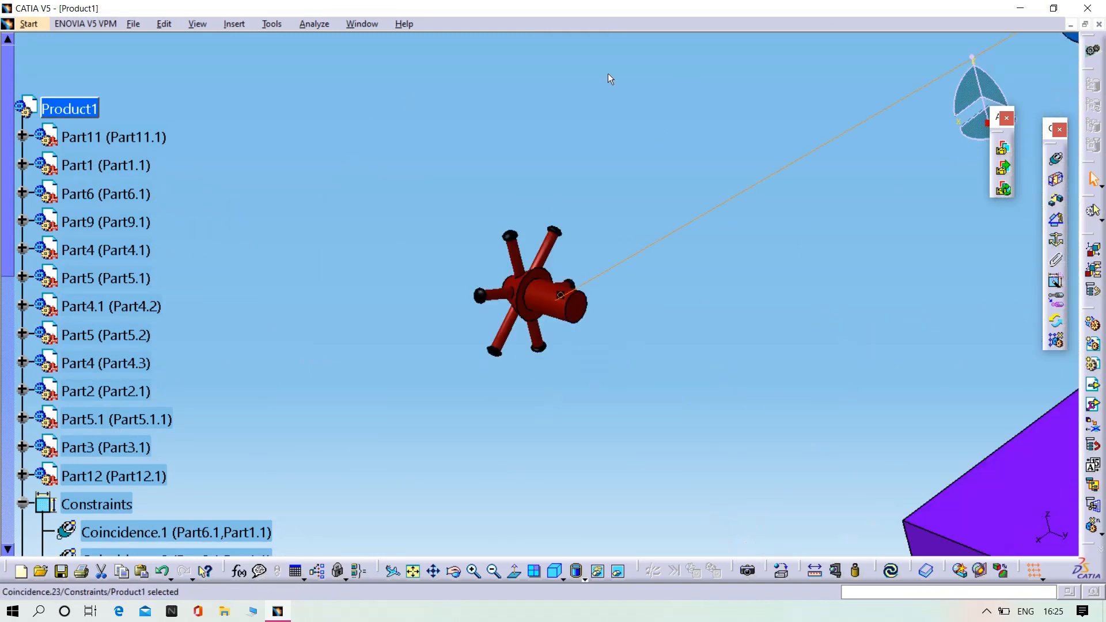
{"action": "middle_click_drag", "start_coordinate": [575, 380], "coordinate": [1033, 221]}
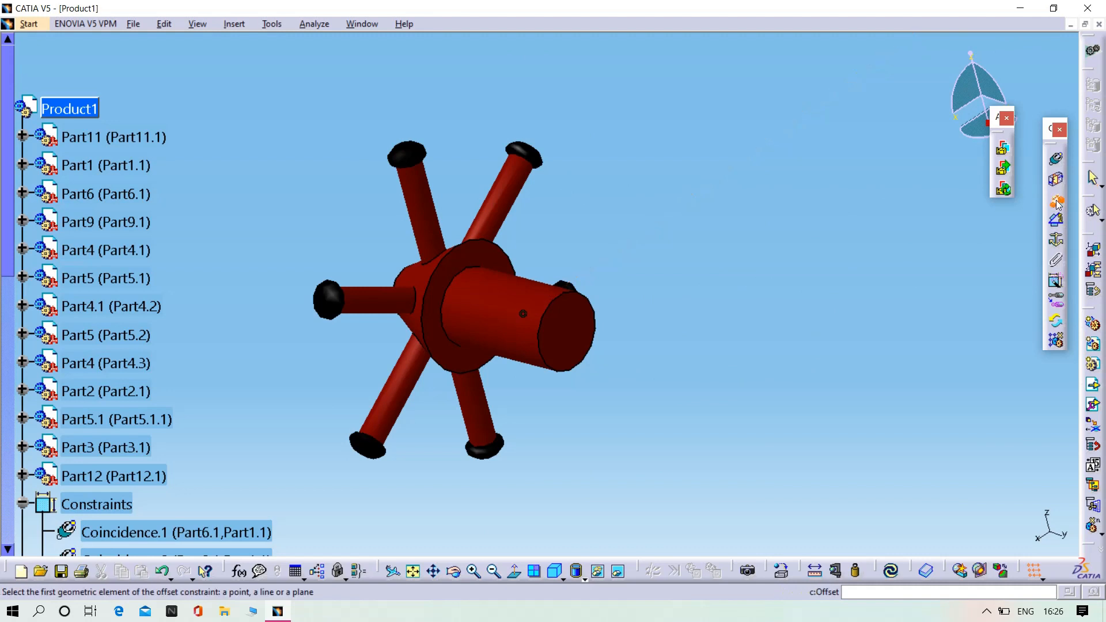
{"action": "left_click", "coordinate": [450, 356]}
{"action": "middle_click_drag", "start_coordinate": [732, 417], "coordinate": [530, 180]}
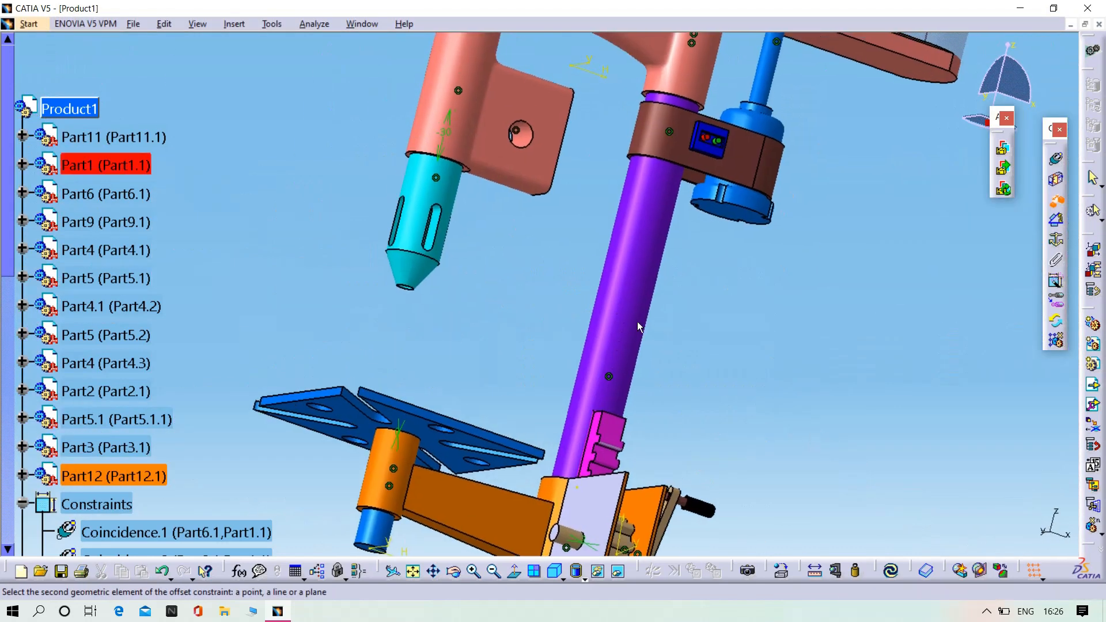
{"action": "left_click", "coordinate": [530, 180]}
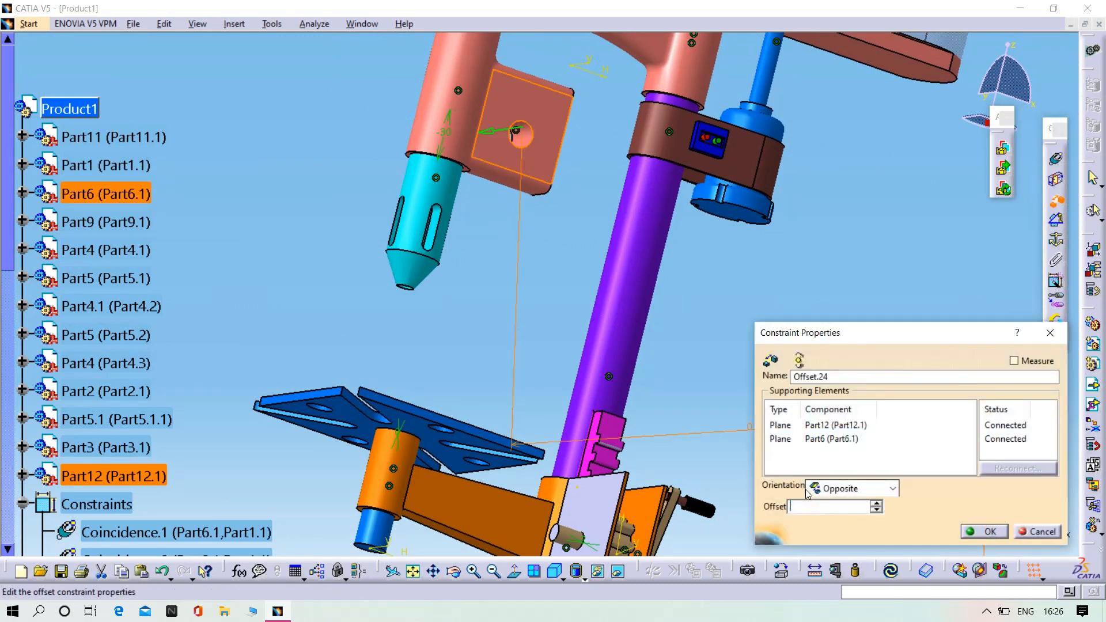
{"action": "type", "text": "2"}
{"action": "key", "text": "Return"}
{"action": "left_click", "coordinate": [888, 575]}
Step: Set the offset between the red handle and the head block to 5 mm, and update the assembly
{"action": "middle_click_drag", "start_coordinate": [781, 341], "coordinate": [1066, 258]}
{"action": "middle_click_drag", "start_coordinate": [922, 190], "coordinate": [545, 415]}
{"action": "scroll", "coordinate": [576, 322], "scroll_direction": "up", "scroll_amount": 1}
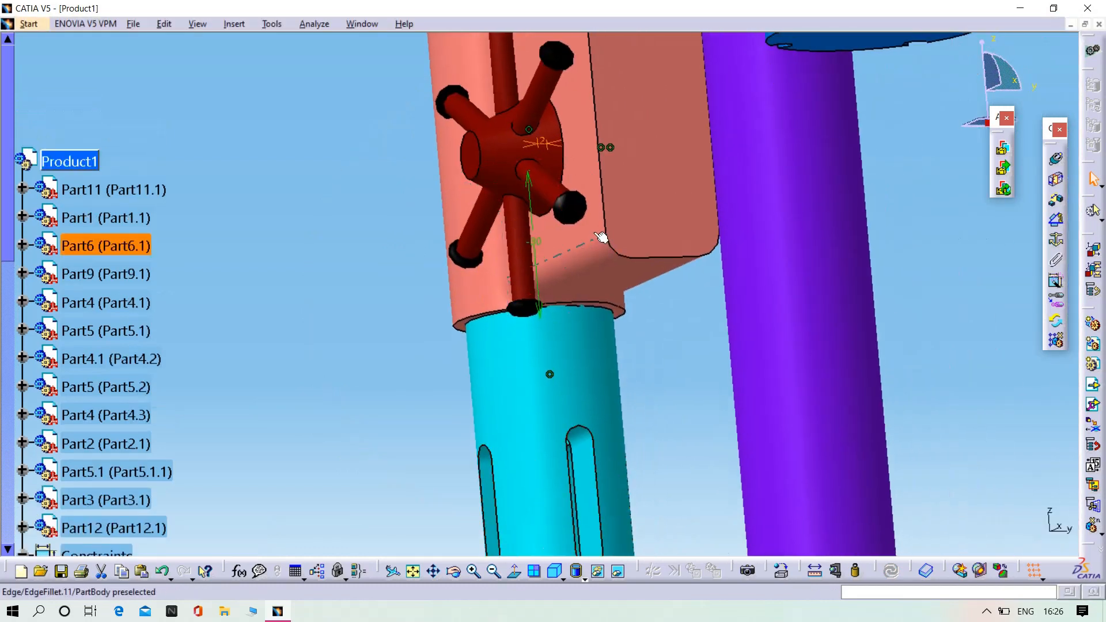
{"action": "double_click", "coordinate": [554, 145]}
{"action": "type", "text": "5mm"}
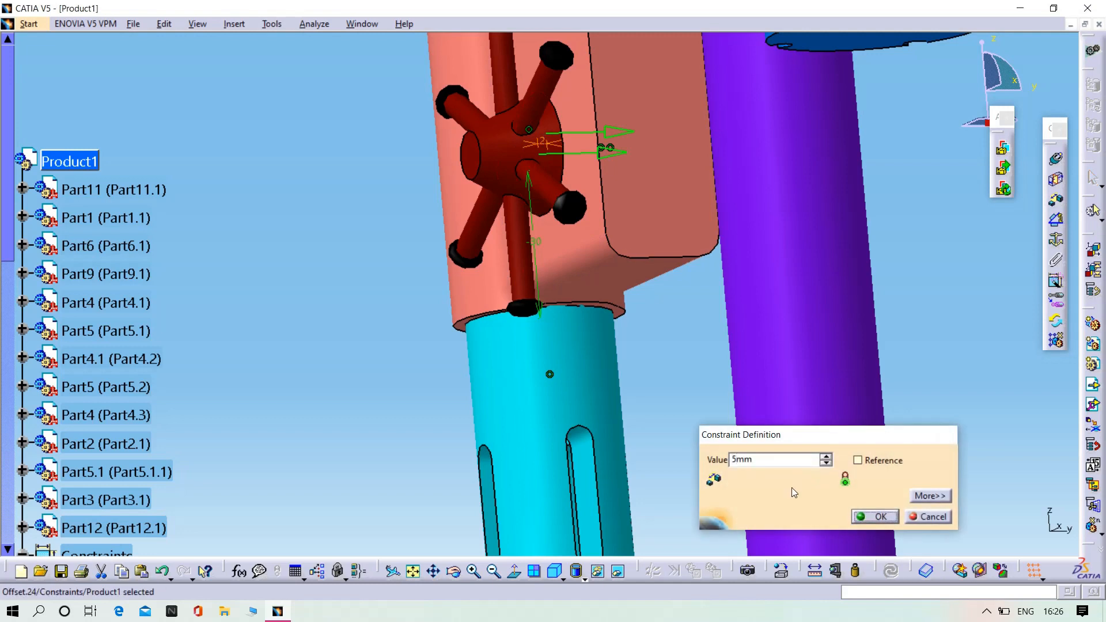
{"action": "key", "text": "Return"}
{"action": "left_click", "coordinate": [891, 574]}
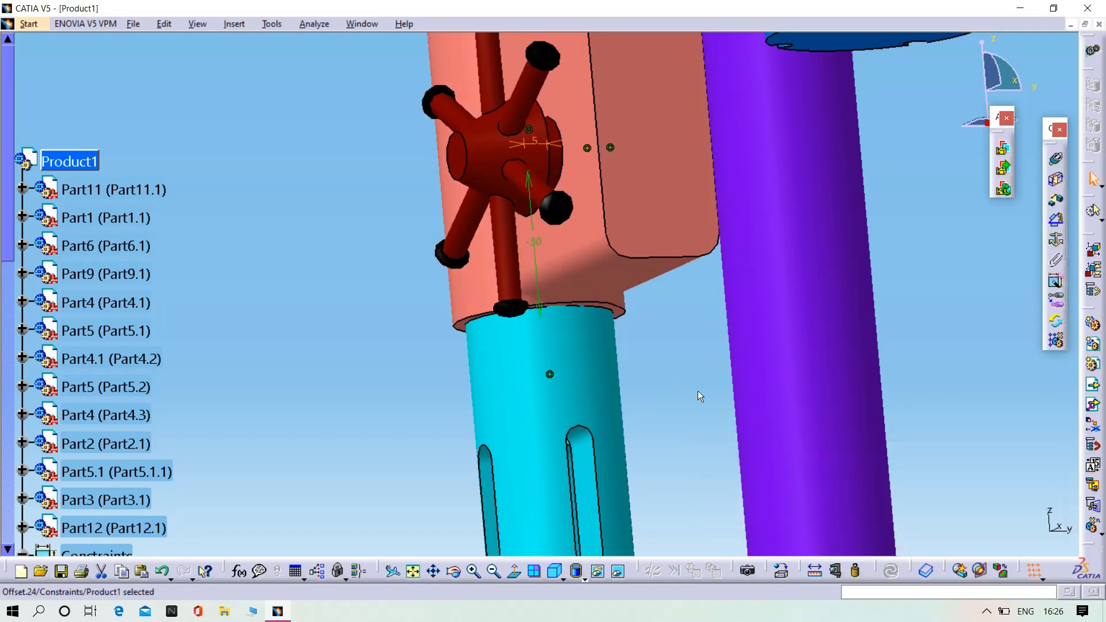
Step: Switch to the isometric view and look over the complete drilling machine assembly
{"action": "left_click", "coordinate": [555, 571]}
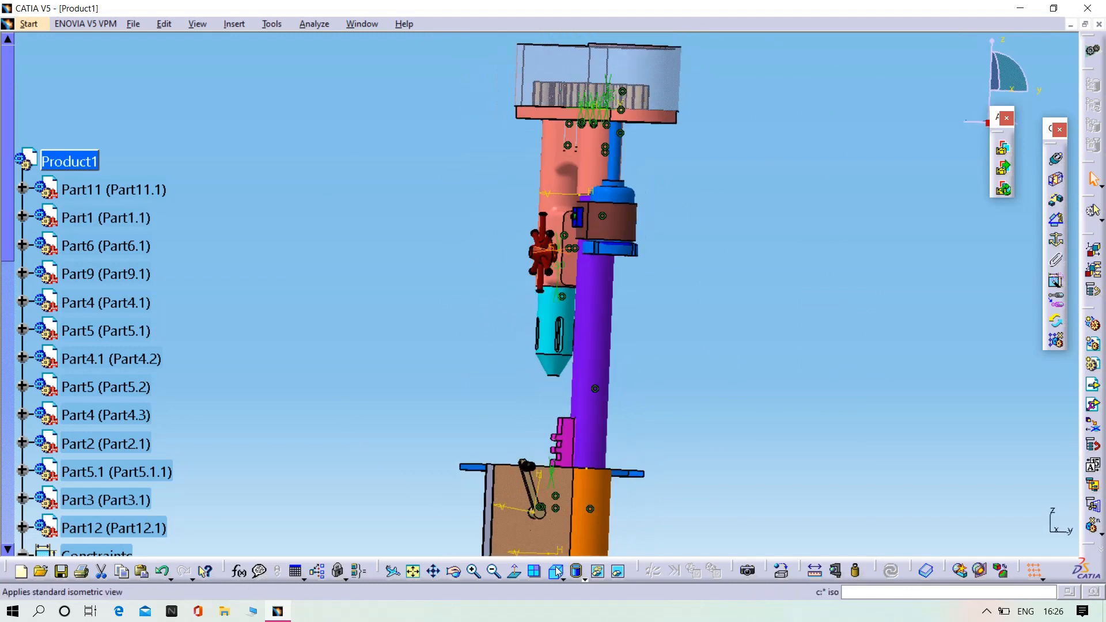
{"action": "middle_click_drag", "start_coordinate": [834, 532], "coordinate": [592, 405]}
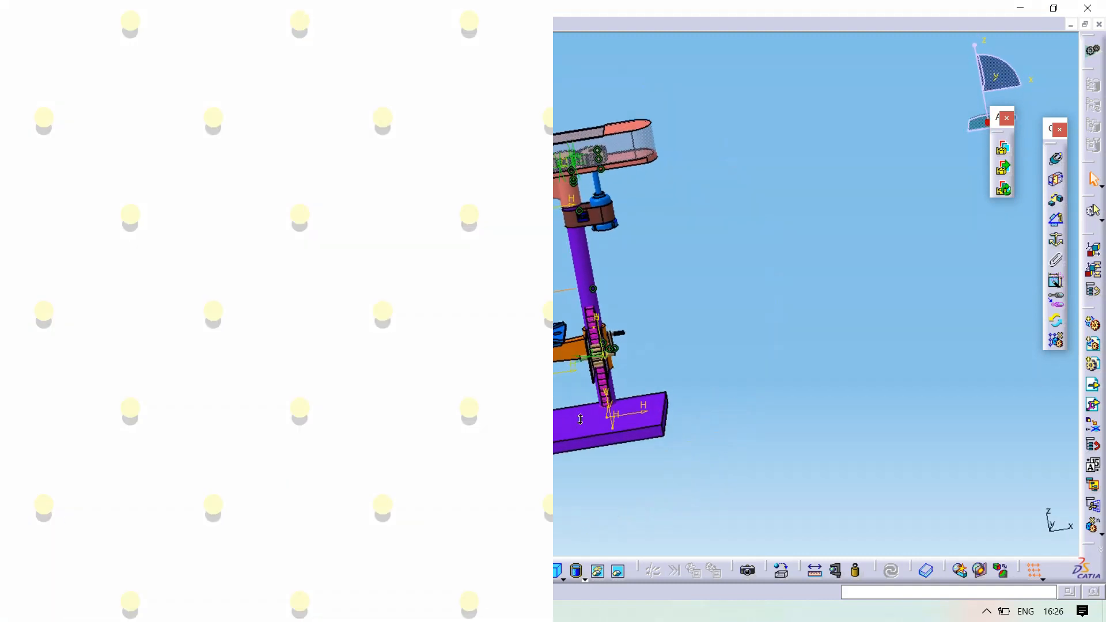